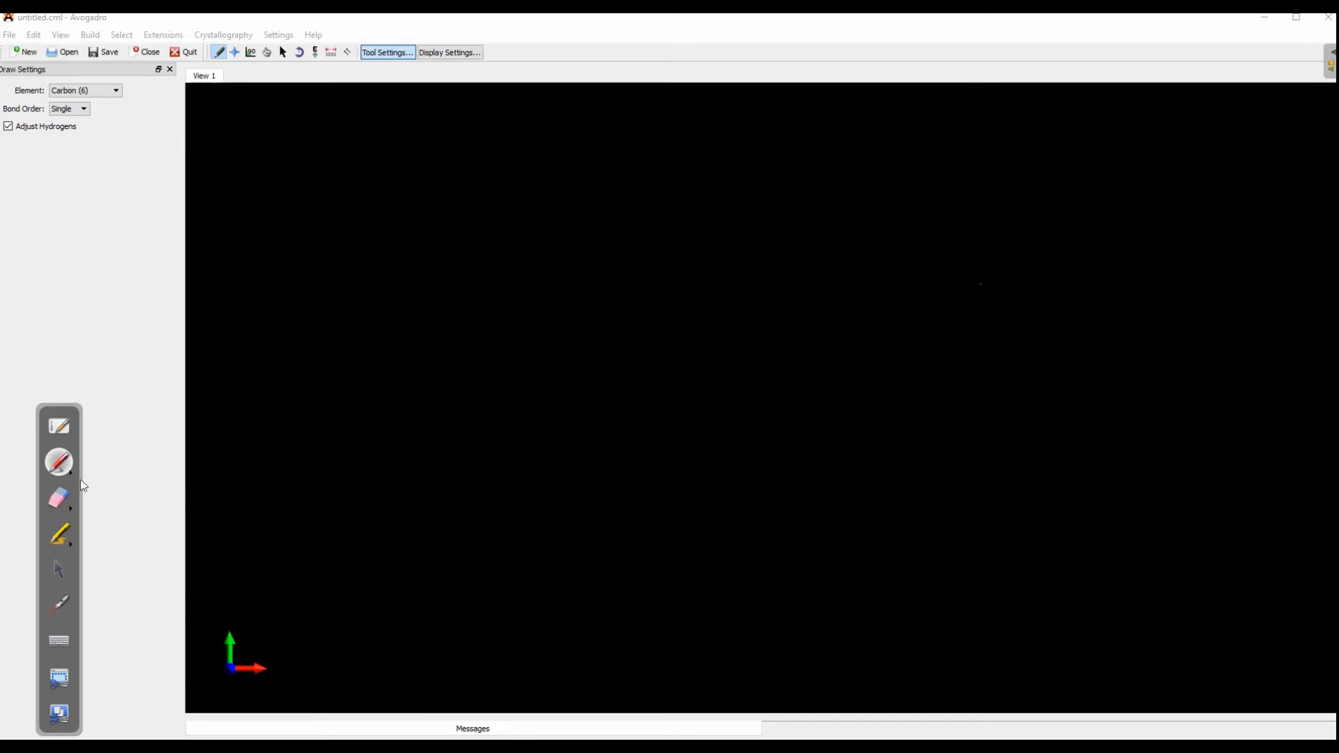
# - Open the molecule file bromostyrène 1 from the modèles moléculaires folder
pyautogui.click(59, 569)
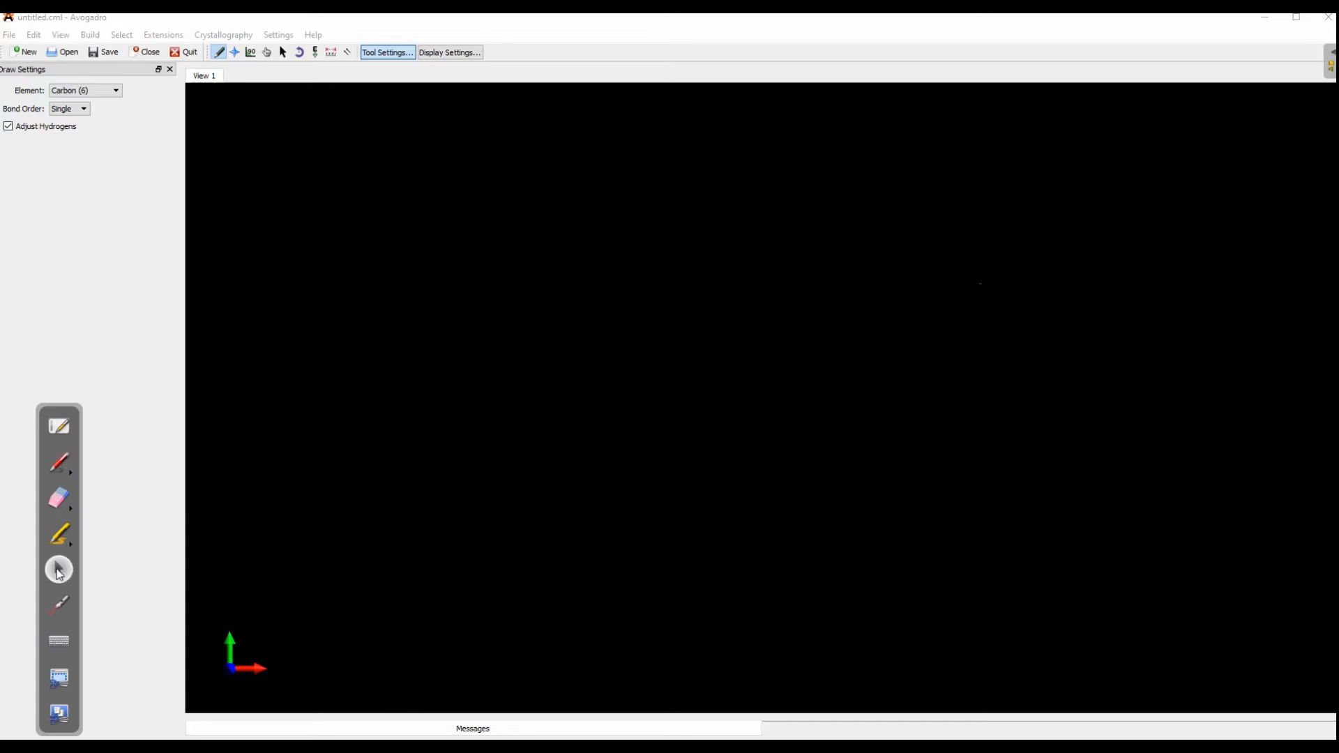
pyautogui.click(70, 53)
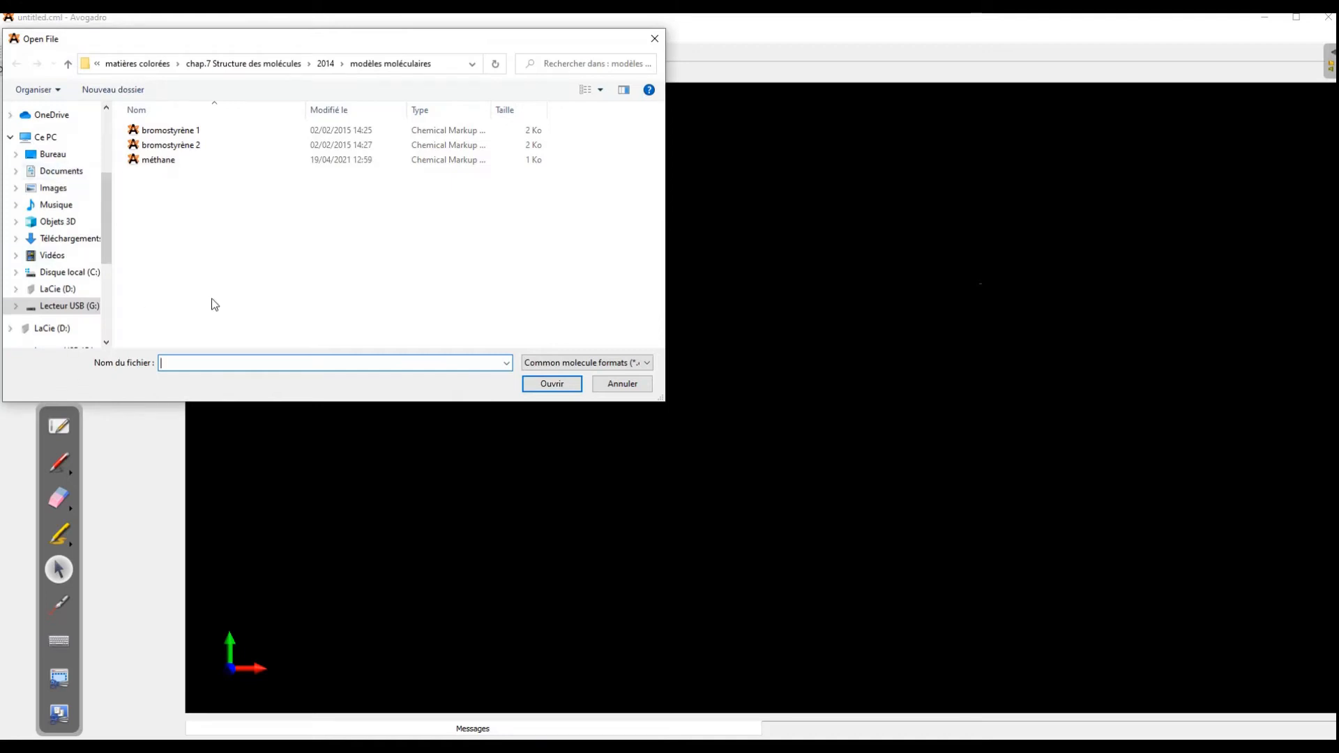
pyautogui.click(202, 131)
pyautogui.click(551, 384)
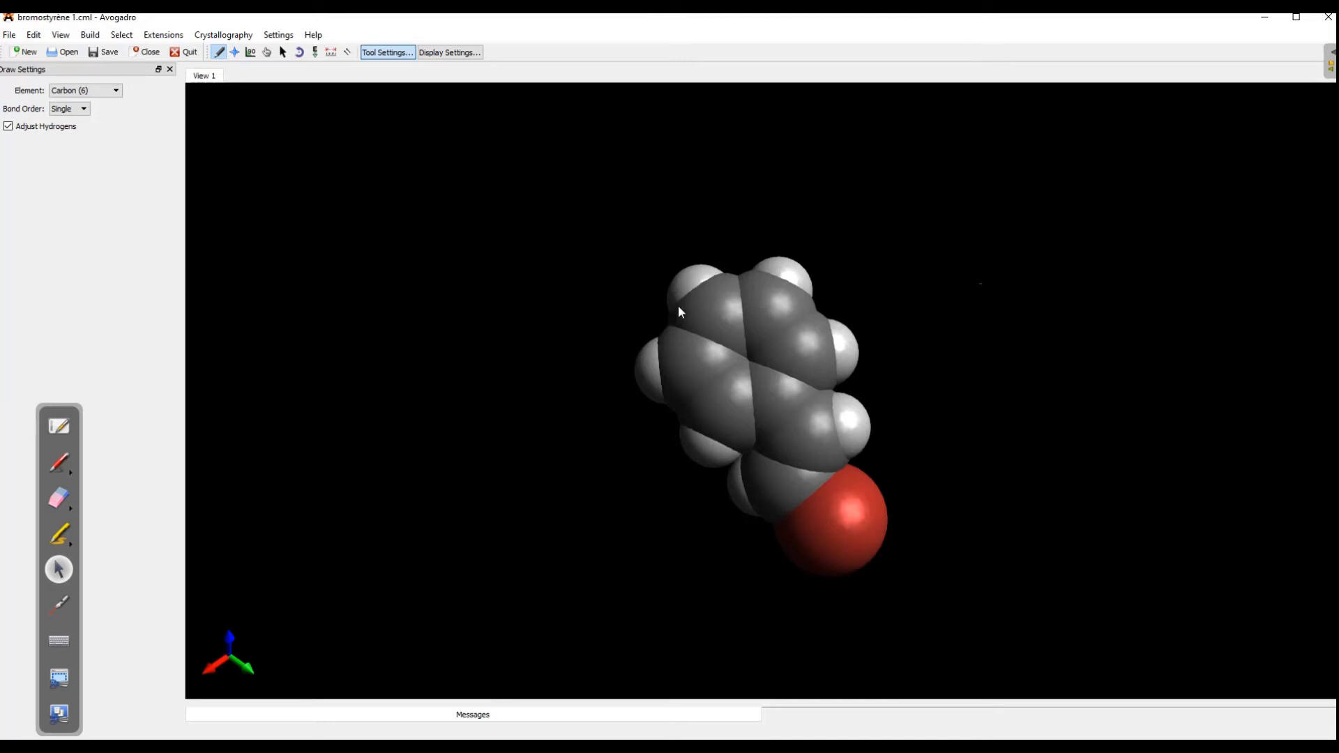
# - Turn off the Van der Waals Spheres display type so the molecule uses only Ball and Stick
pyautogui.click(456, 53)
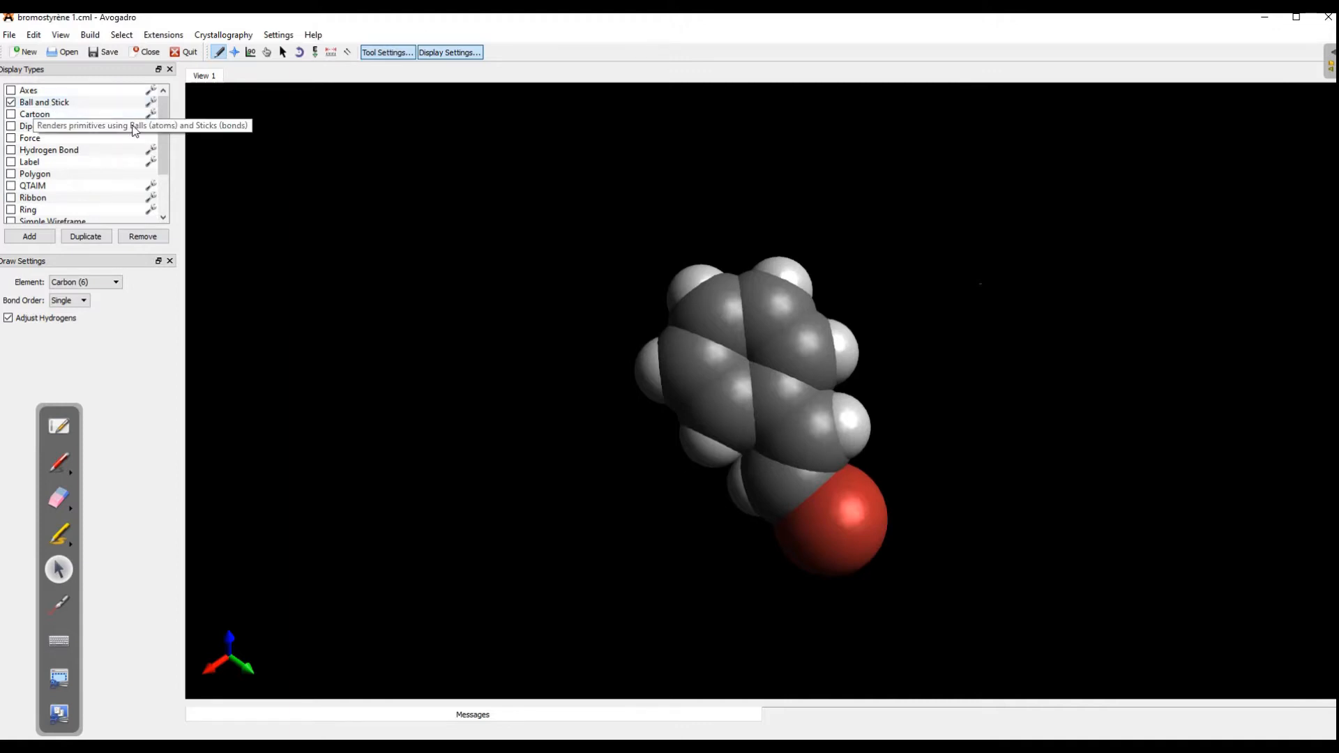
pyautogui.moveTo(165, 122); pyautogui.dragTo(164, 160)
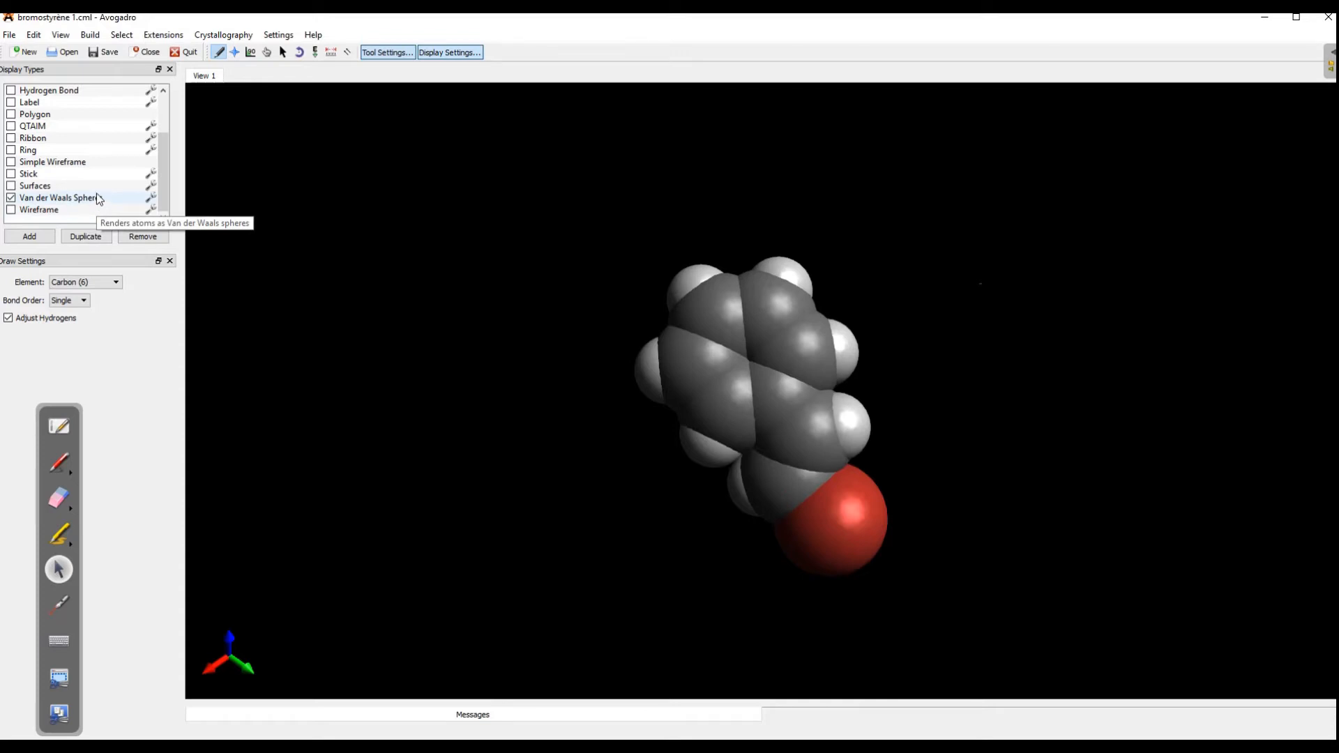
pyautogui.click(11, 198)
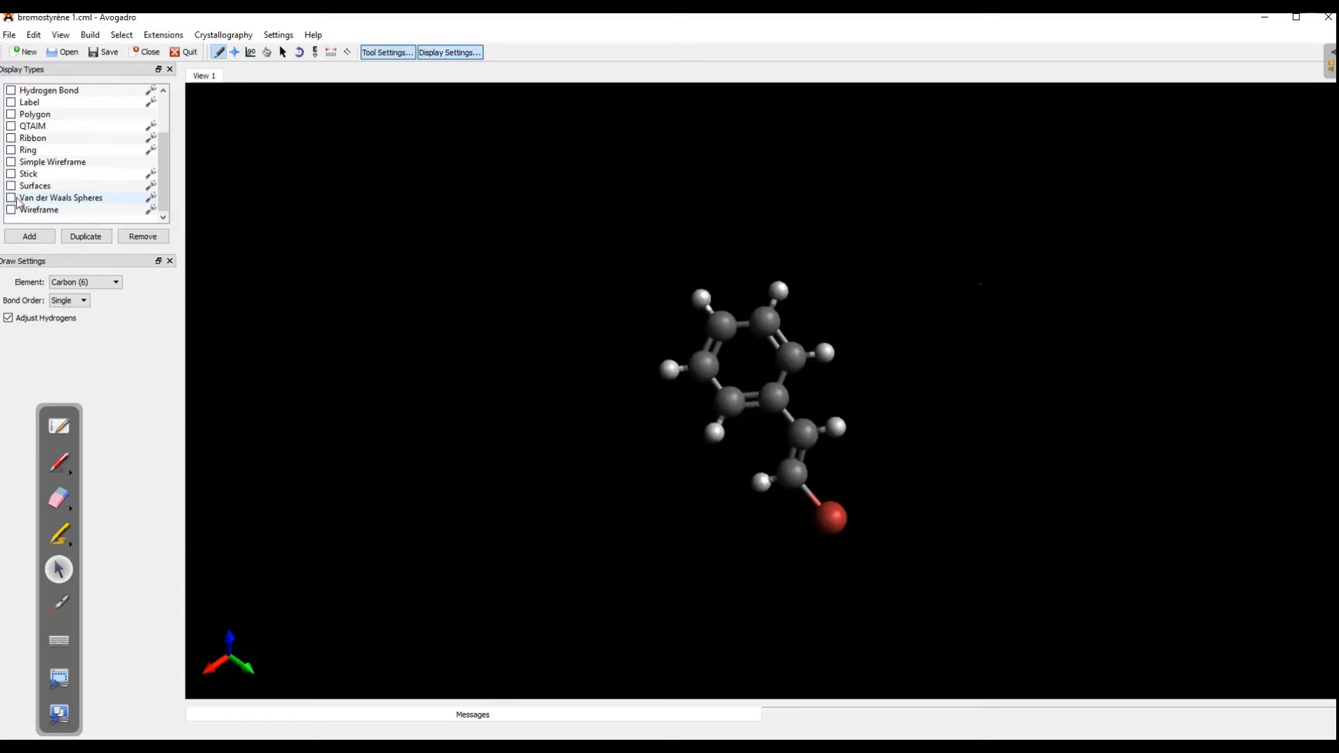
pyautogui.moveTo(162, 197); pyautogui.dragTo(162, 168)
pyautogui.scroll(1, 162, 168)
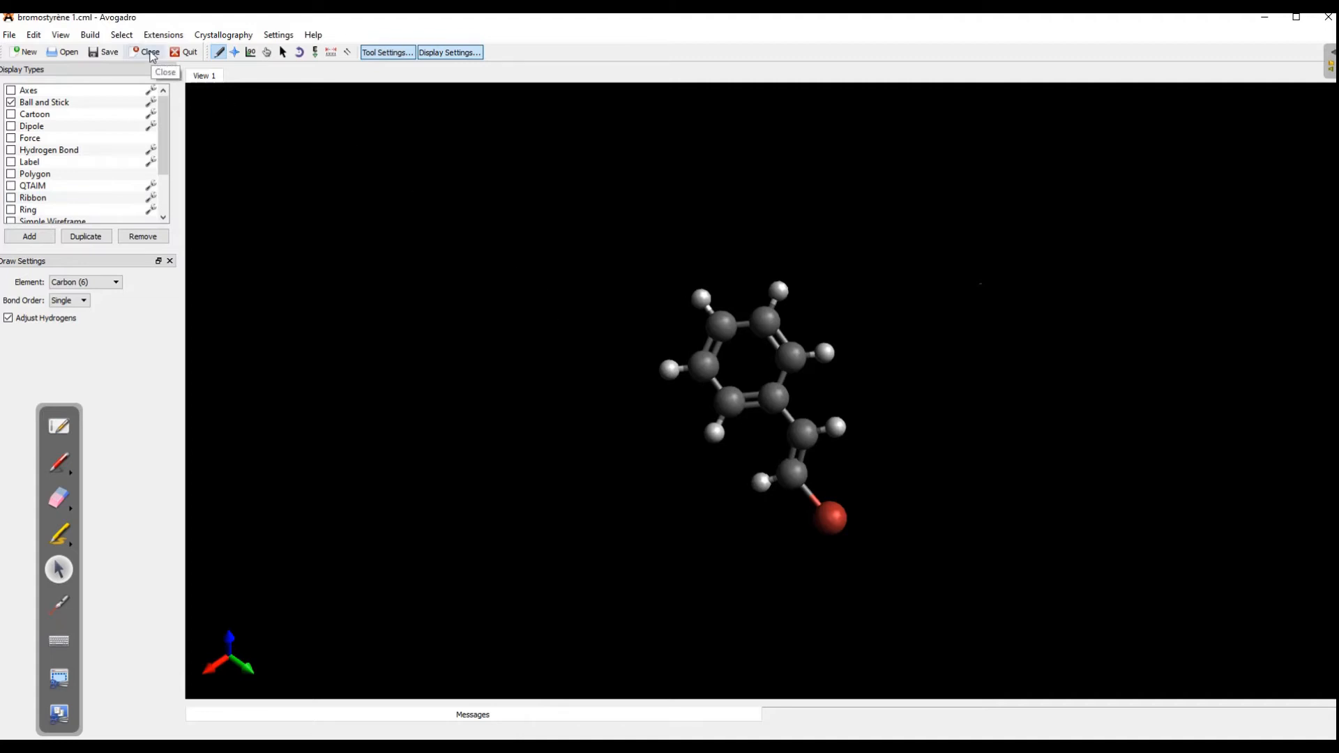
# - Close the bromostyrène 1 molecule and hide the display settings, keeping the draw settings open
pyautogui.click(149, 52)
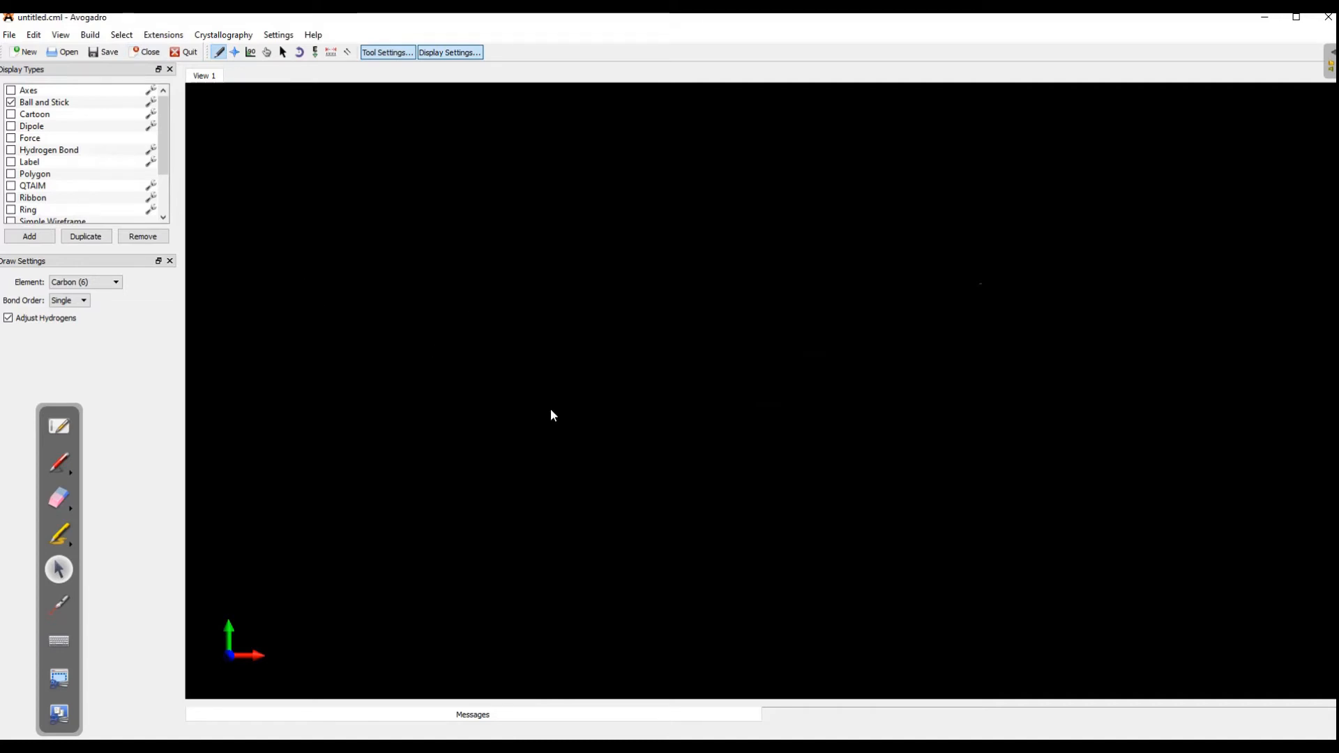
pyautogui.click(448, 54)
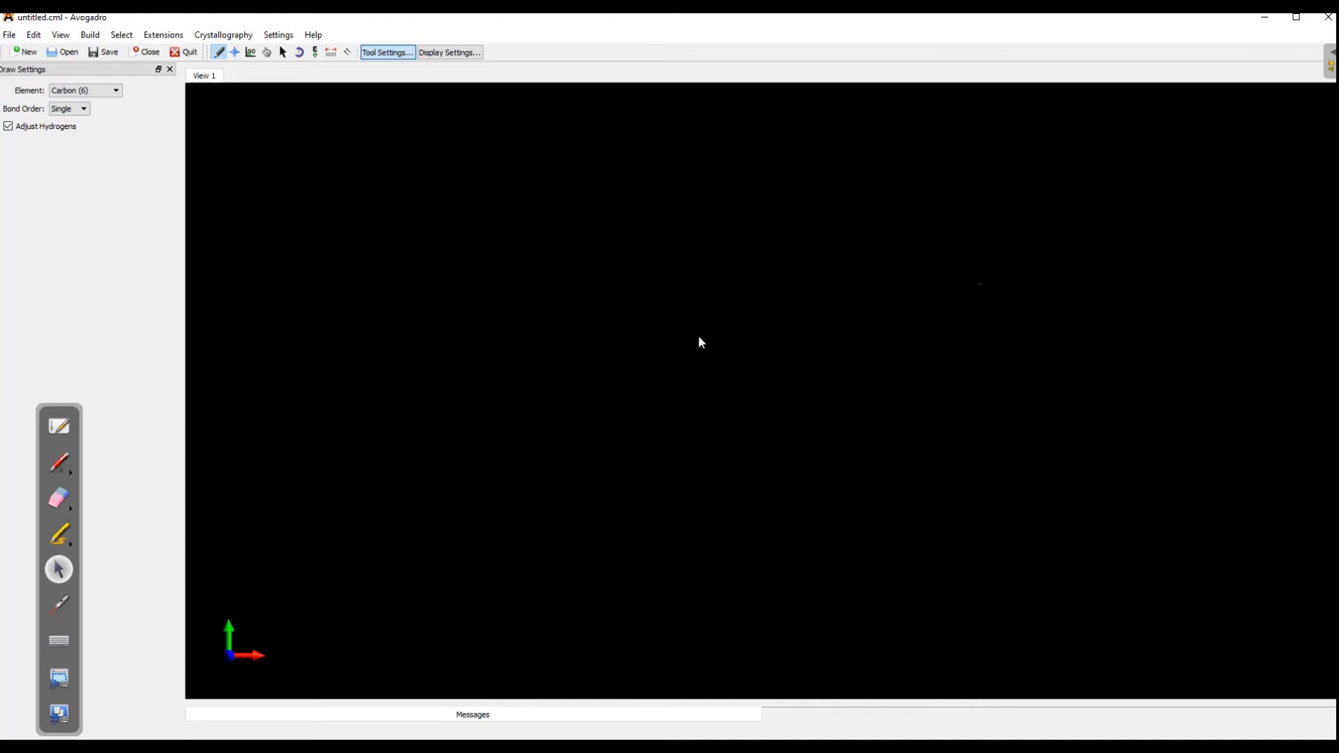
pyautogui.click(396, 53)
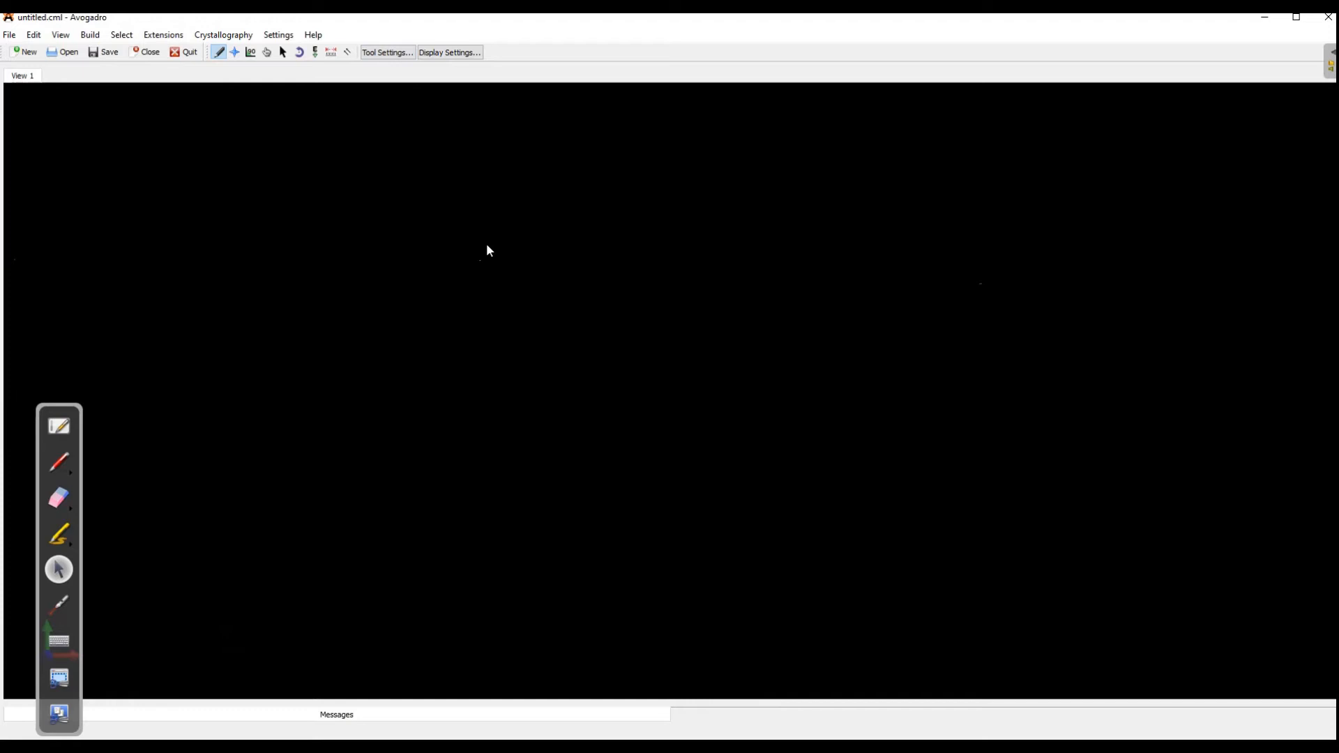
pyautogui.click(400, 54)
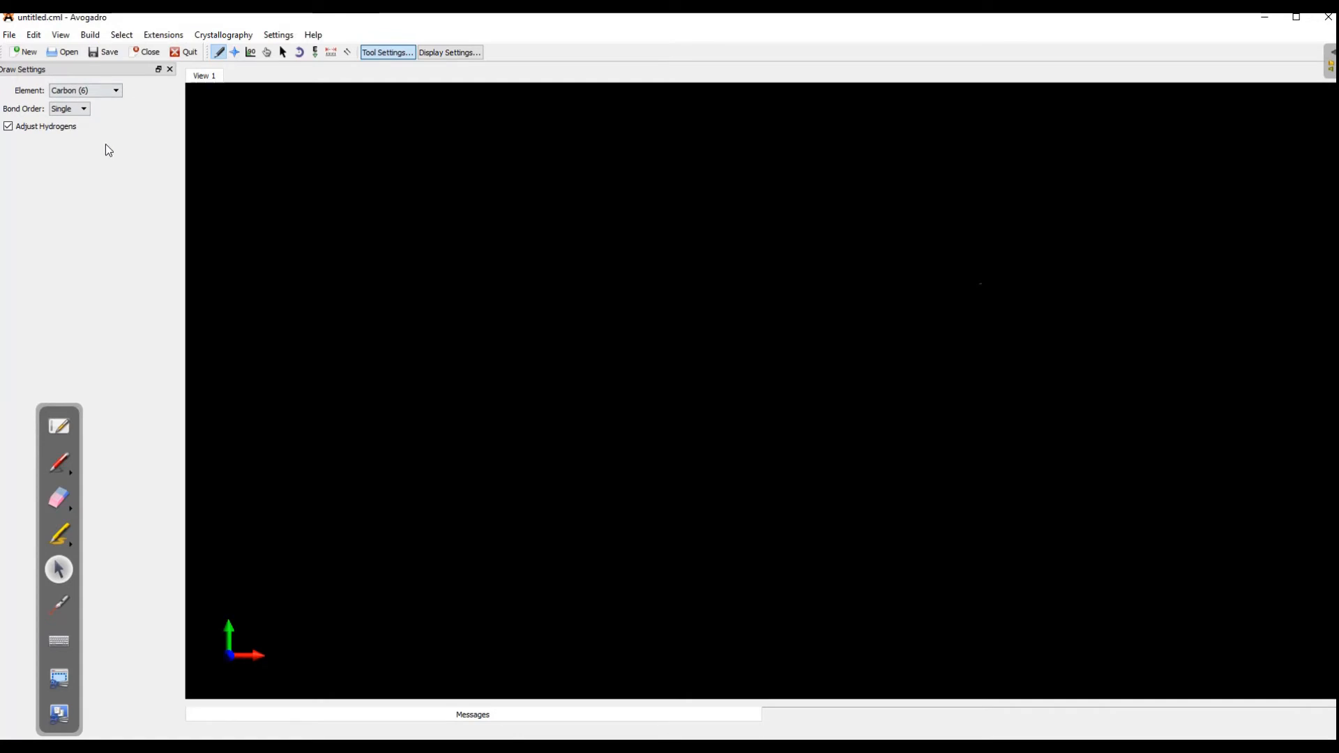
# - Place a carbon atom in the empty view with single bond order and hydrogens adjusted automatically
pyautogui.click(117, 96)
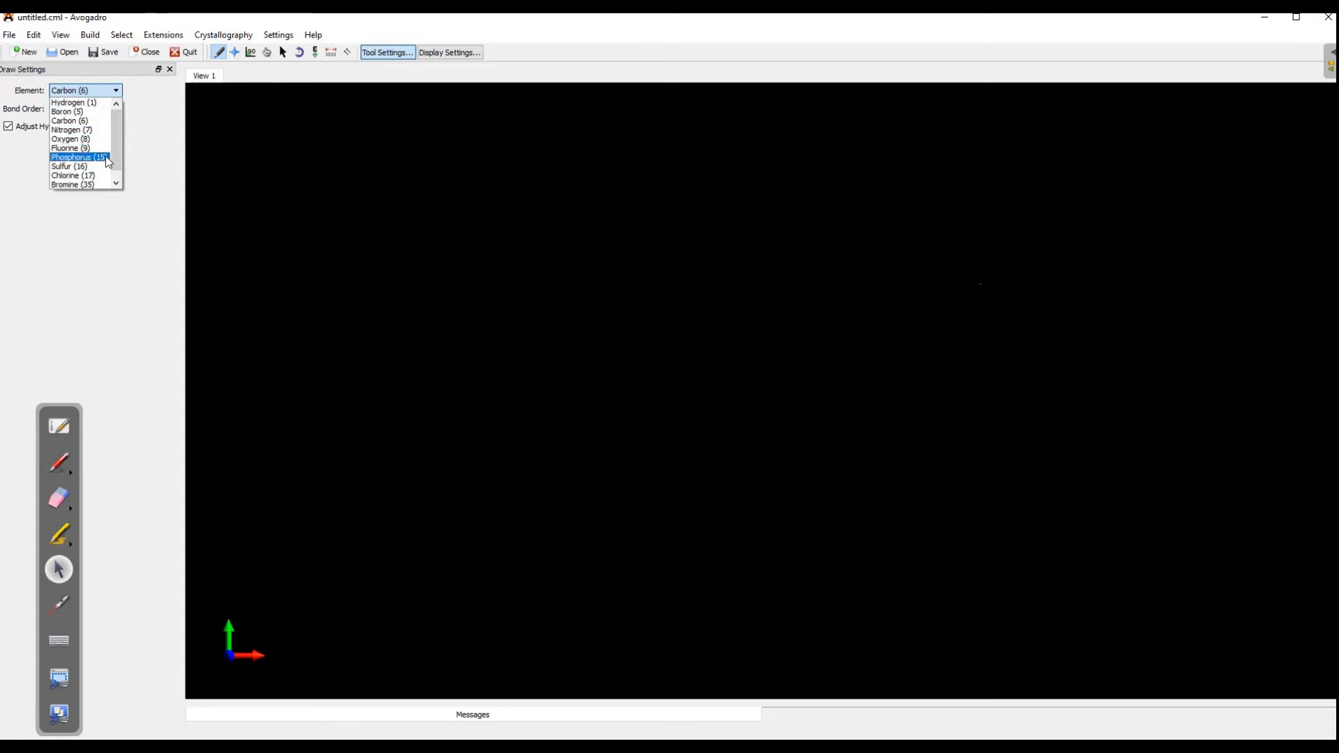
pyautogui.click(102, 120)
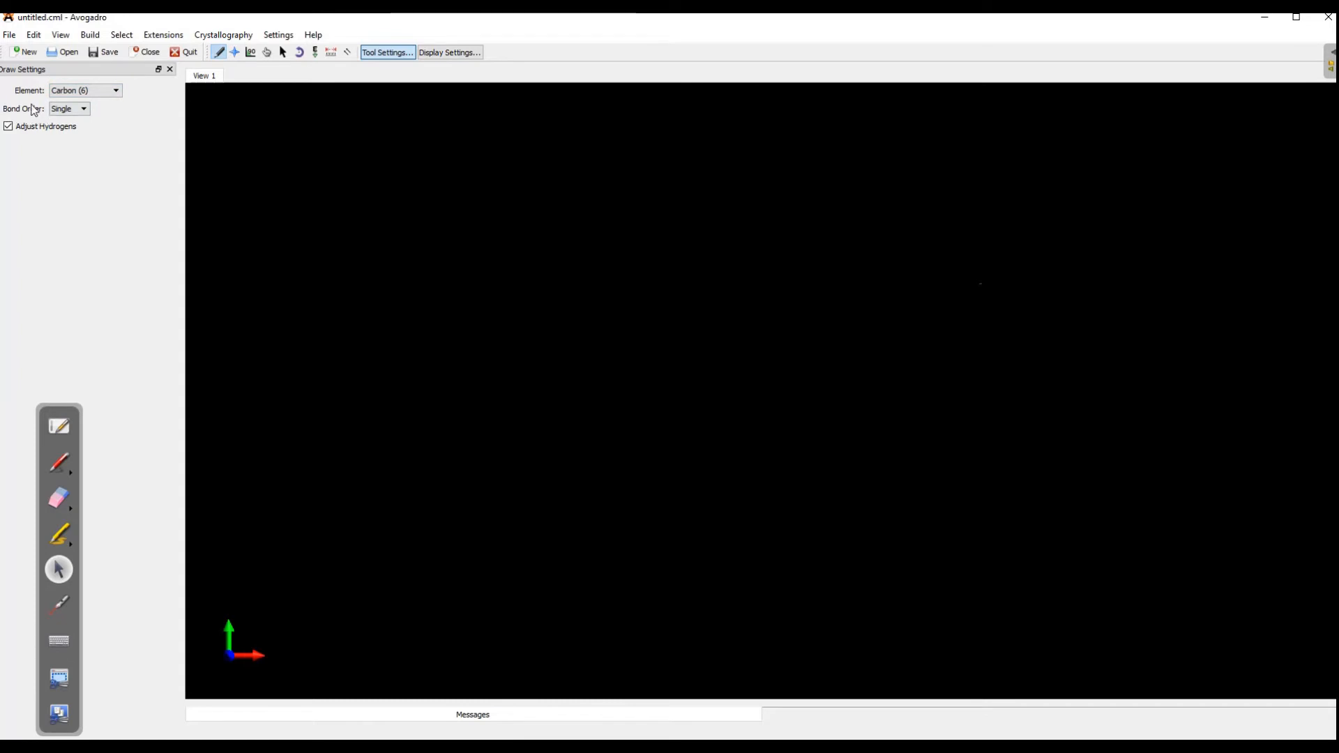
pyautogui.click(83, 109)
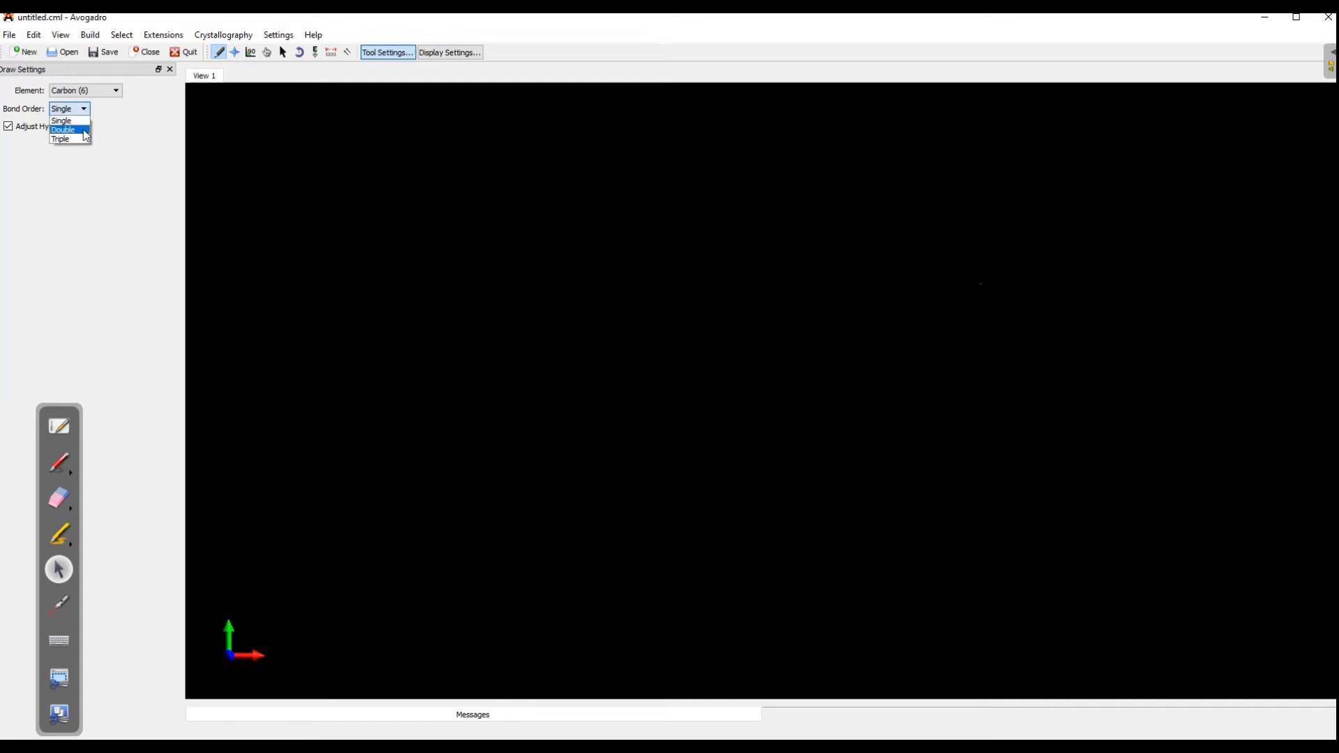
pyautogui.click(83, 108)
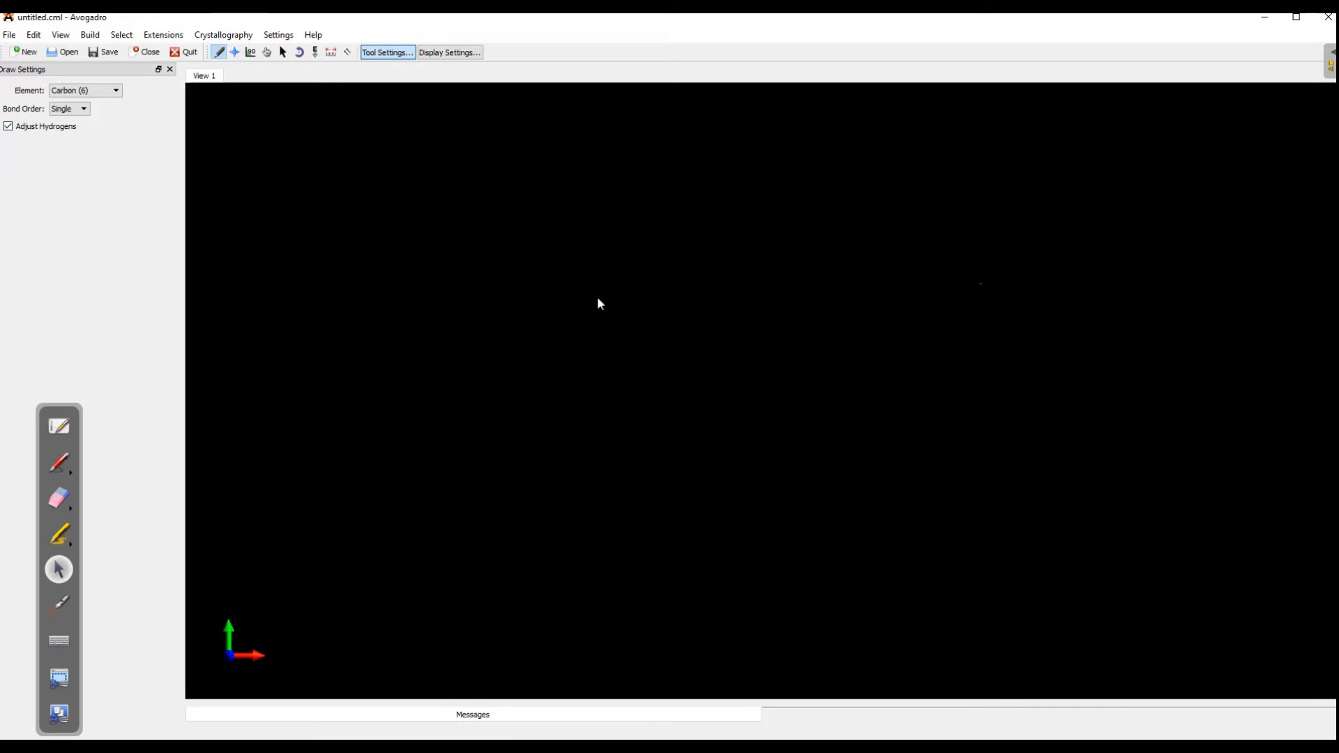
pyautogui.click(603, 338)
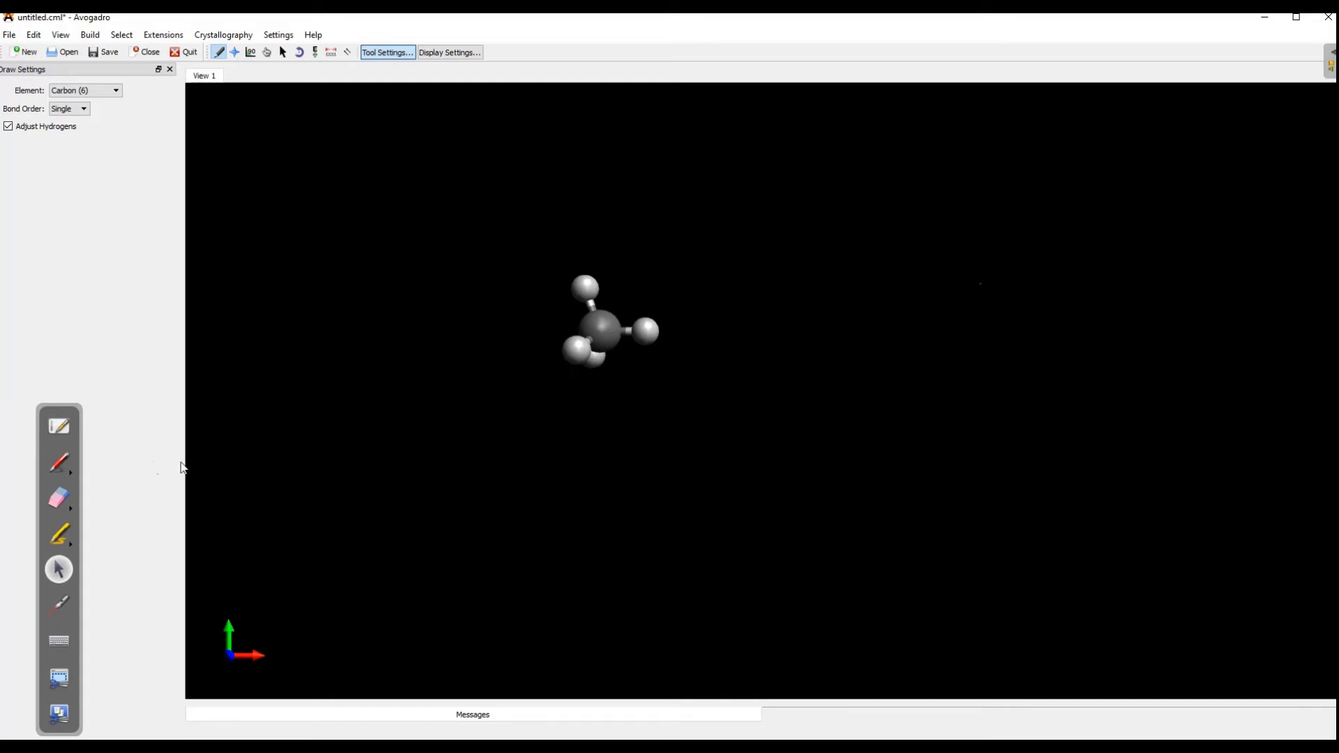
# - Handwrite the note "C tétravalent => 4 liaisons" beside the molecule with the annotation pen
pyautogui.click(59, 463)
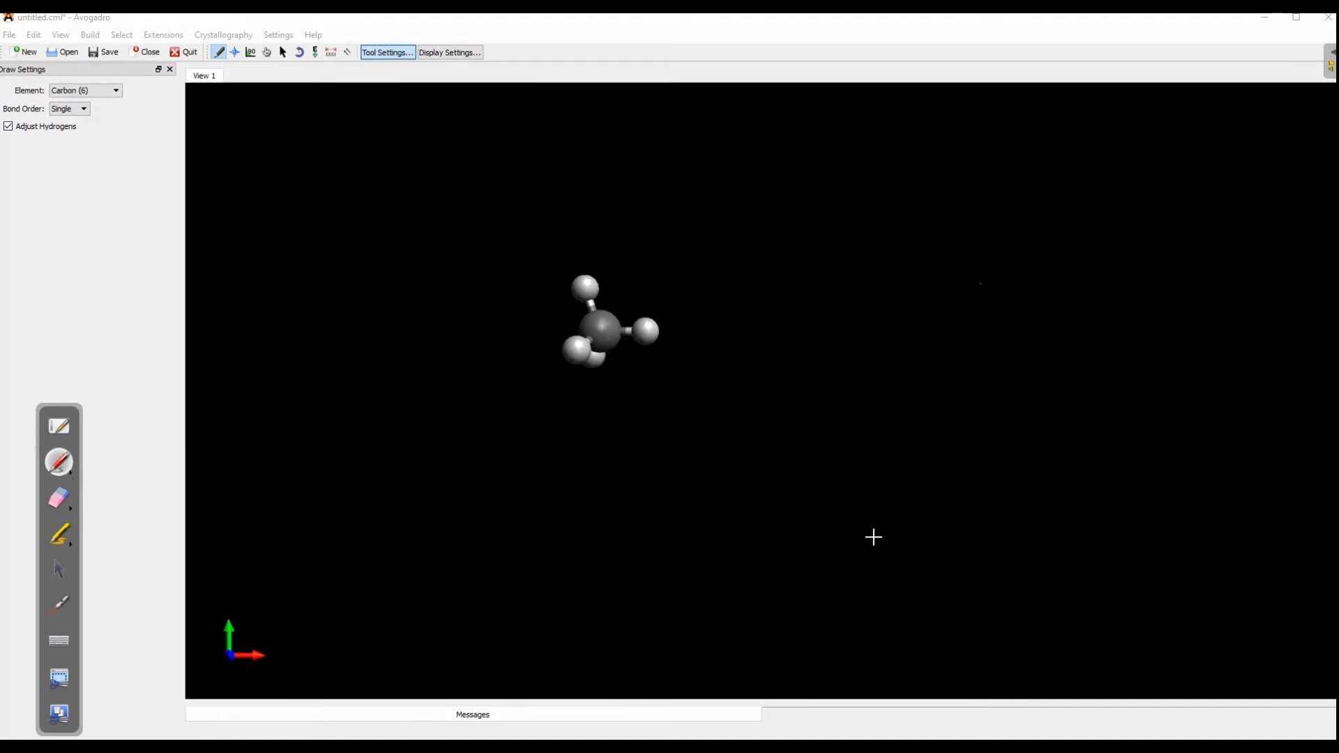
pyautogui.moveTo(862, 219)
pyautogui.mouseDown()
pyautogui.moveTo(865, 247)
pyautogui.moveTo(916, 222)
pyautogui.moveTo(983, 241)
pyautogui.moveTo(1087, 222)
pyautogui.mouseUp()
pyautogui.moveTo(846, 266); pyautogui.dragTo(858, 301)
pyautogui.moveTo(794, 288); pyautogui.dragTo(811, 294)
pyautogui.moveTo(814, 279)
pyautogui.mouseDown()
pyautogui.moveTo(821, 301)
pyautogui.moveTo(910, 274)
pyautogui.moveTo(956, 288)
pyautogui.moveTo(1029, 279)
pyautogui.mouseUp()
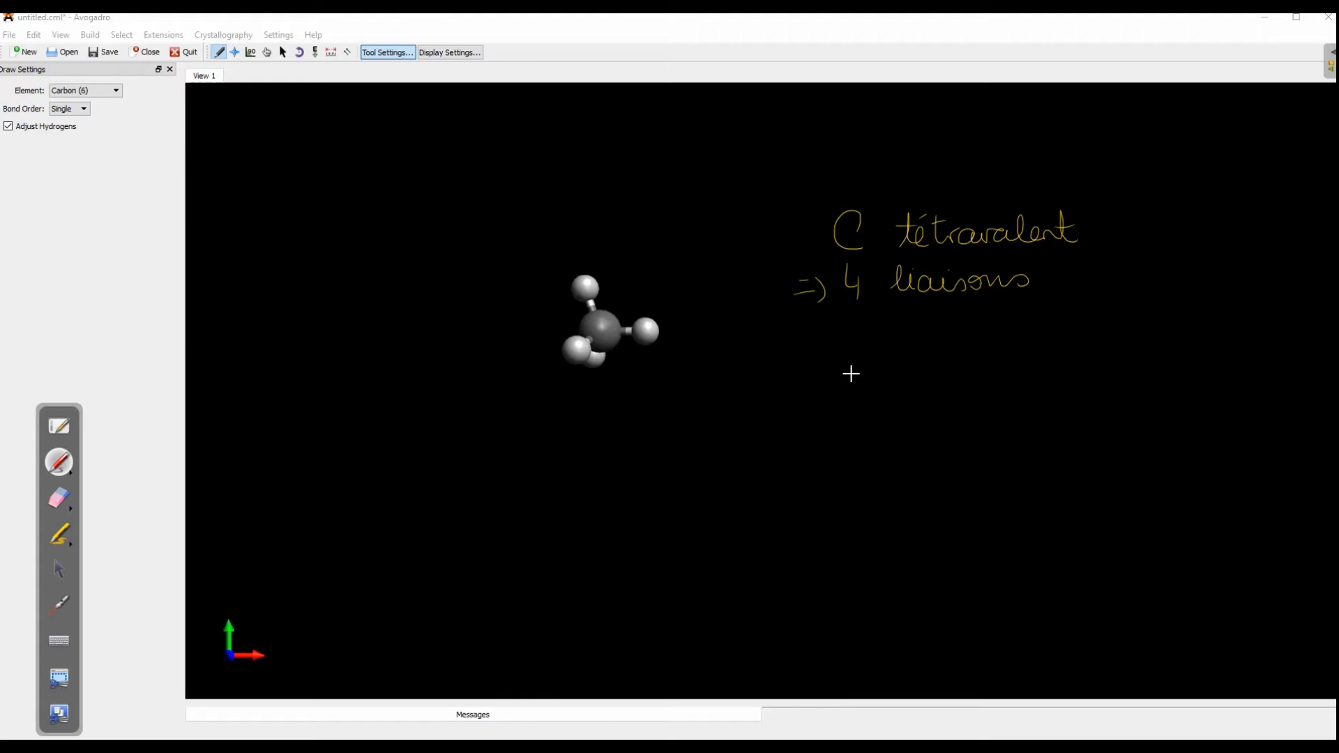
# - Label the molecule's atoms C and H by hand and write "méthane" and "CH4" beneath it
pyautogui.moveTo(585, 429); pyautogui.dragTo(728, 419)
pyautogui.moveTo(626, 455); pyautogui.dragTo(629, 477)
pyautogui.moveTo(605, 326); pyautogui.dragTo(644, 337)
pyautogui.moveTo(652, 325); pyautogui.dragTo(652, 337)
pyautogui.moveTo(645, 332); pyautogui.dragTo(652, 331)
pyautogui.moveTo(582, 282); pyautogui.dragTo(589, 293)
pyautogui.moveTo(574, 342); pyautogui.dragTo(598, 365)
pyautogui.moveTo(633, 450); pyautogui.dragTo(633, 480)
pyautogui.moveTo(633, 466)
pyautogui.mouseDown()
pyautogui.moveTo(657, 465)
pyautogui.moveTo(679, 492)
pyautogui.mouseUp()
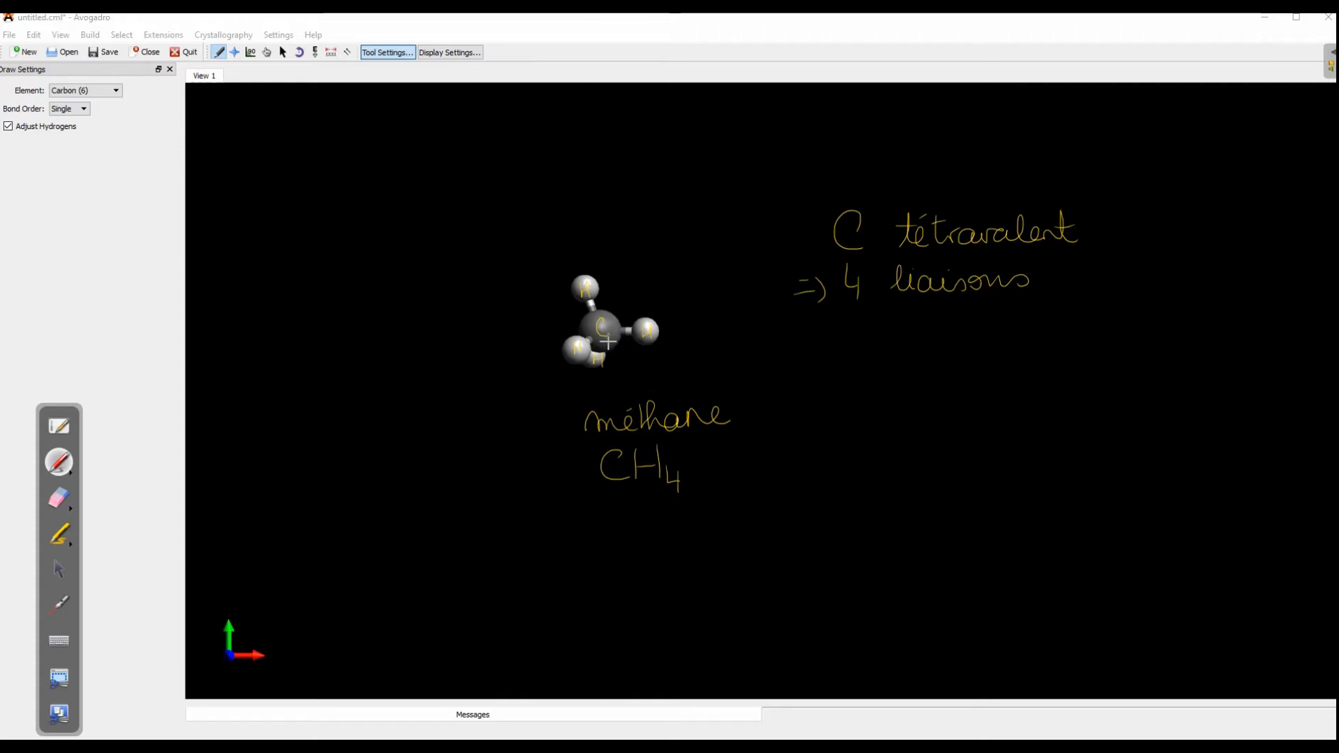
# - Examine the methane model at several zoom levels
pyautogui.click(58, 570)
pyautogui.scroll(5, 638, 348)
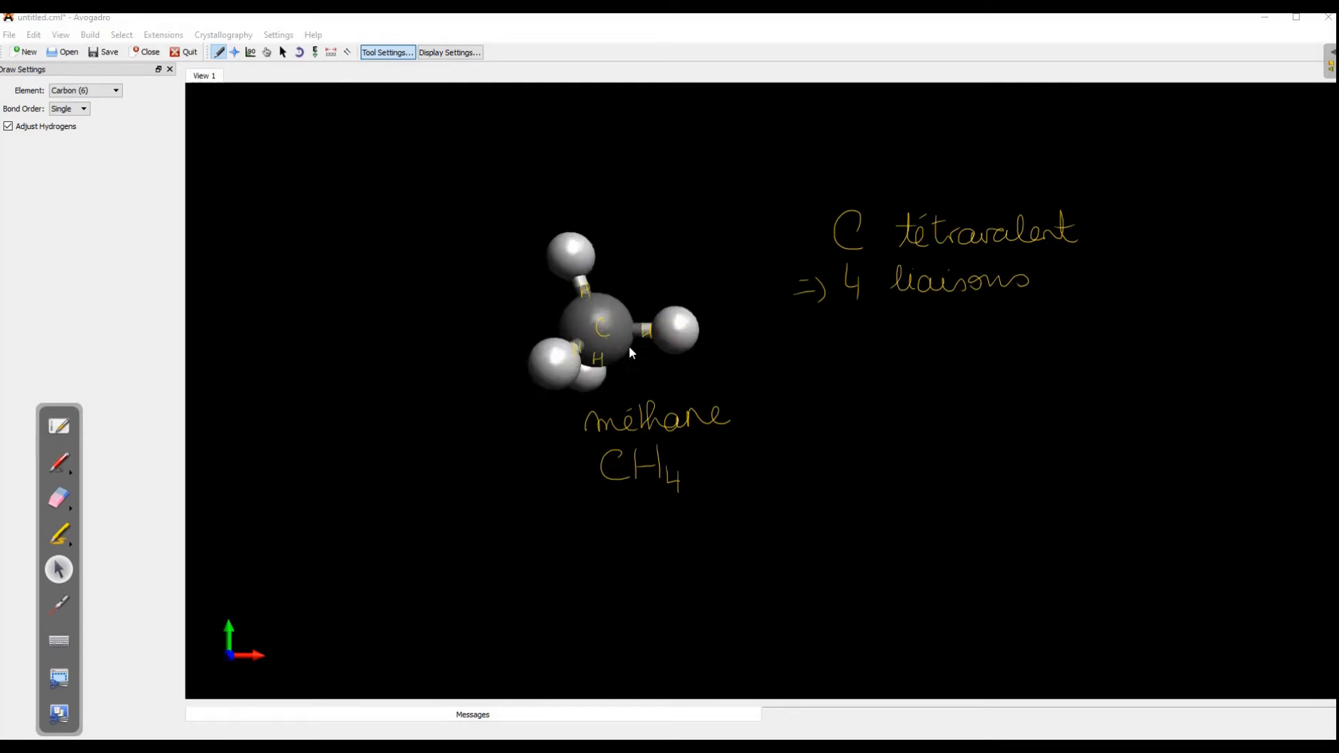
pyautogui.scroll(-5, 630, 345)
pyautogui.scroll(6, 630, 345)
pyautogui.scroll(-3, 633, 350)
pyautogui.scroll(-2, 635, 351)
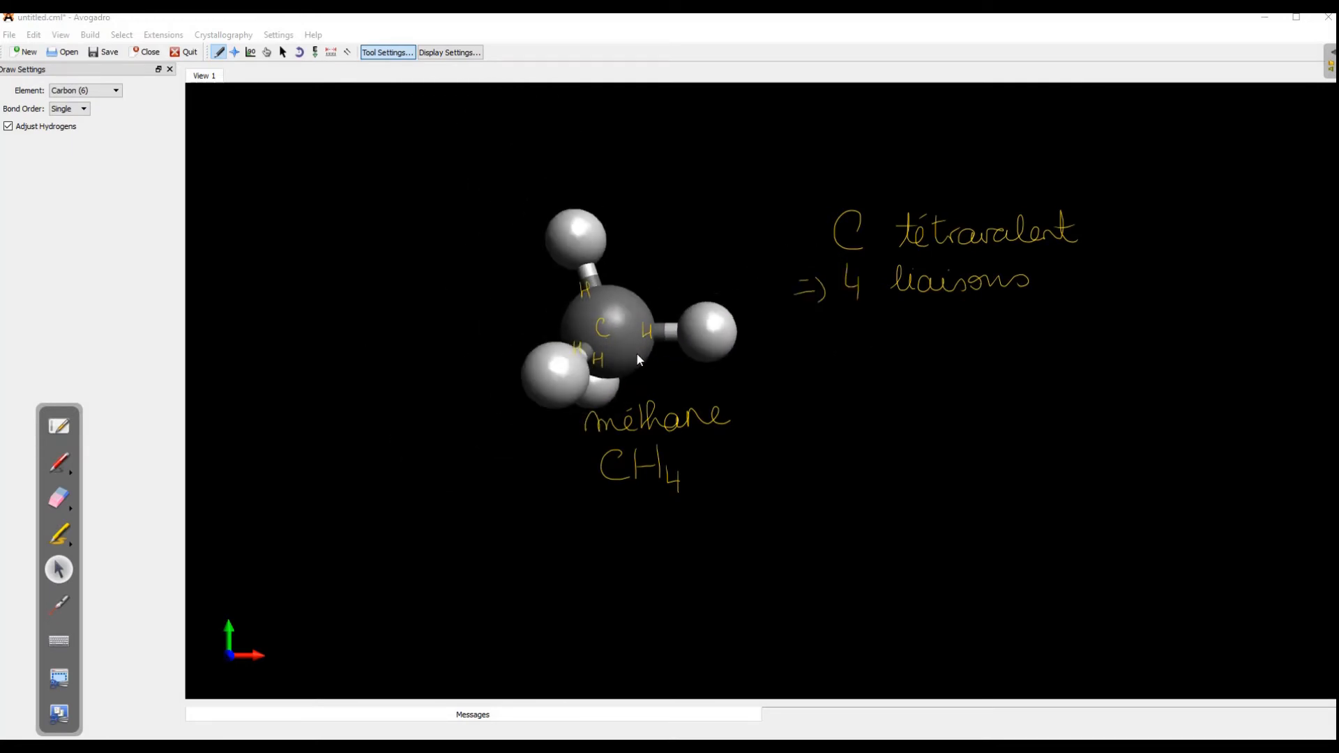
pyautogui.scroll(3, 636, 353)
pyautogui.scroll(-2, 636, 353)
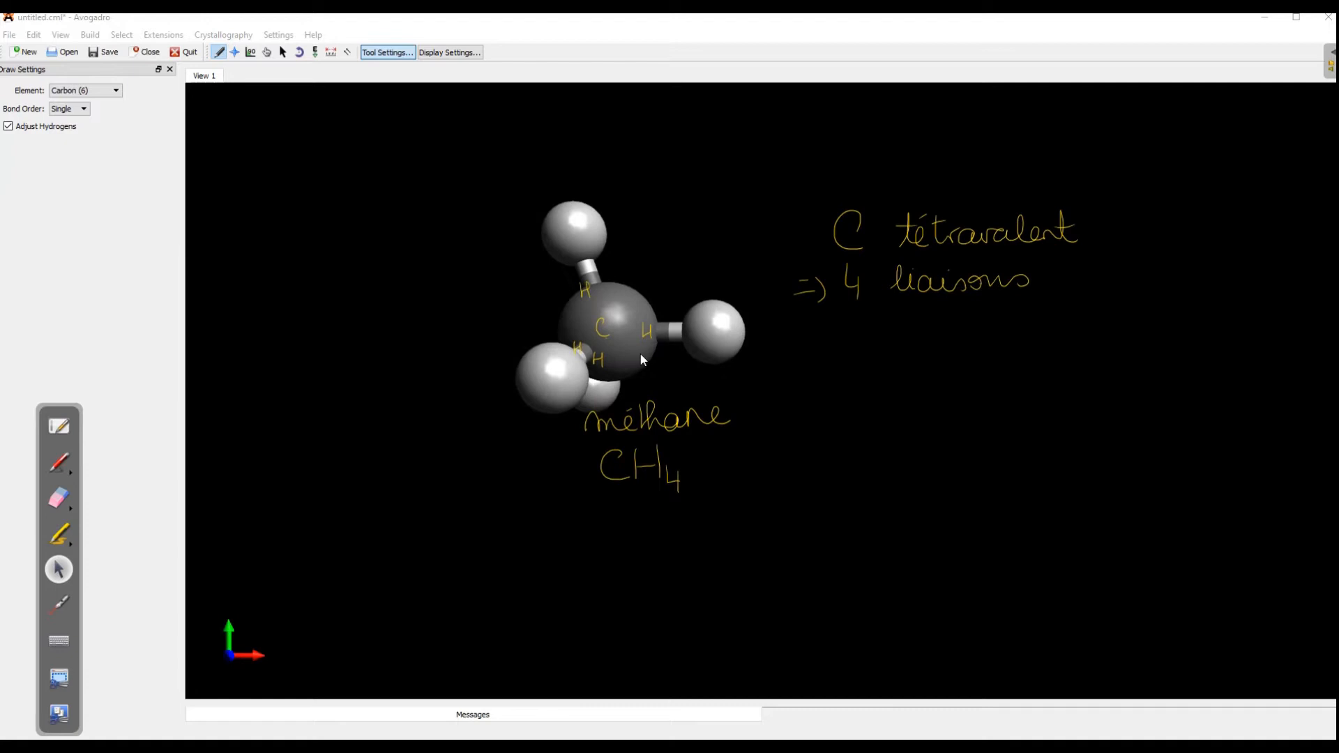
# - Erase all handwritten annotations and return to the pointer
pyautogui.click(59, 497)
pyautogui.moveTo(605, 497)
pyautogui.mouseDown()
pyautogui.moveTo(624, 481)
pyautogui.moveTo(584, 464)
pyautogui.moveTo(1097, 286)
pyautogui.moveTo(762, 278)
pyautogui.moveTo(383, 436)
pyautogui.mouseUp()
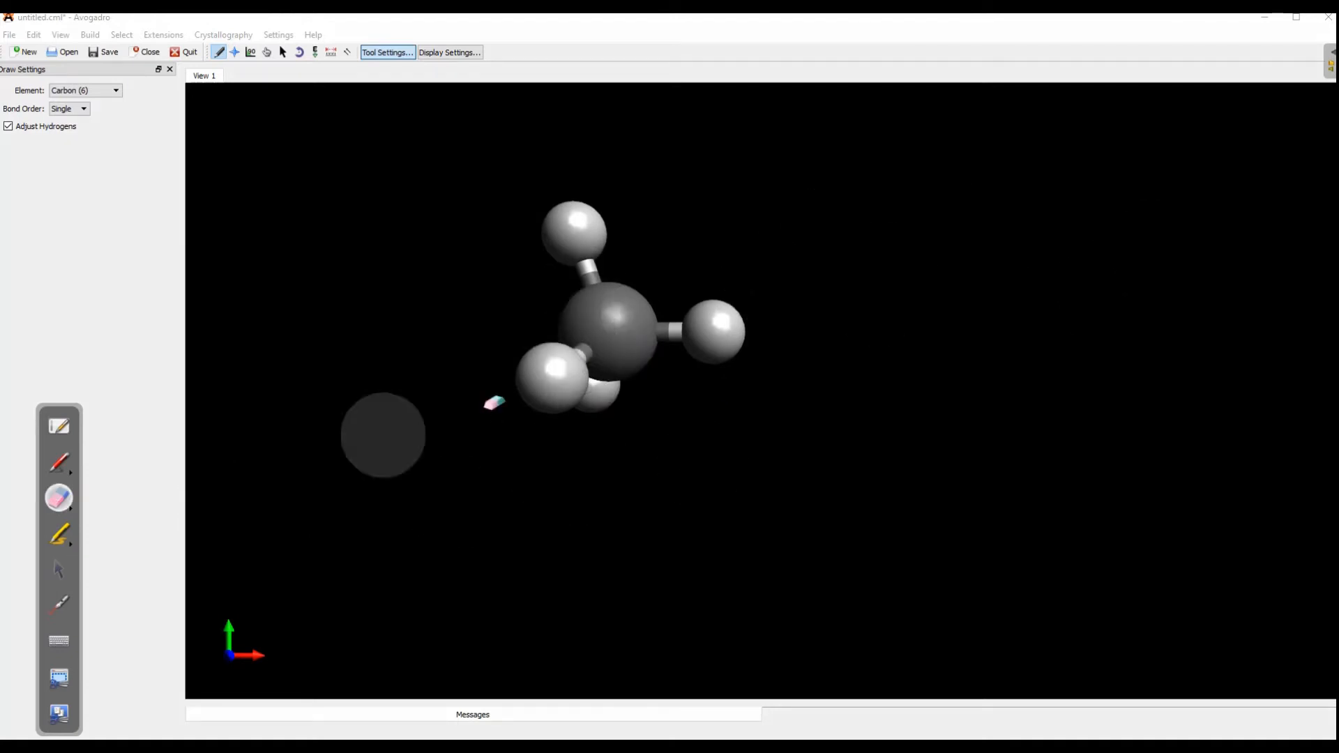
pyautogui.click(58, 569)
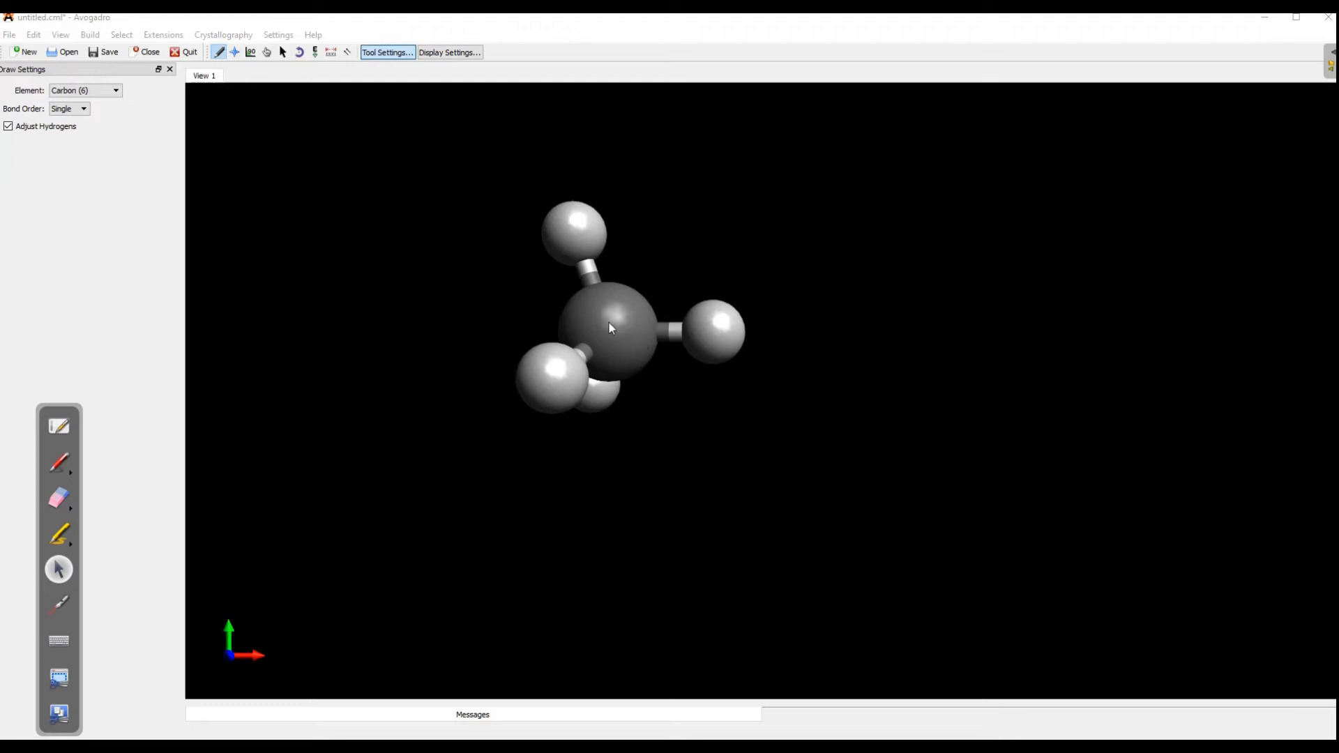
# - Optimize the methane molecule's geometry and inspect the model with the Selection tool active
pyautogui.click(182, 34)
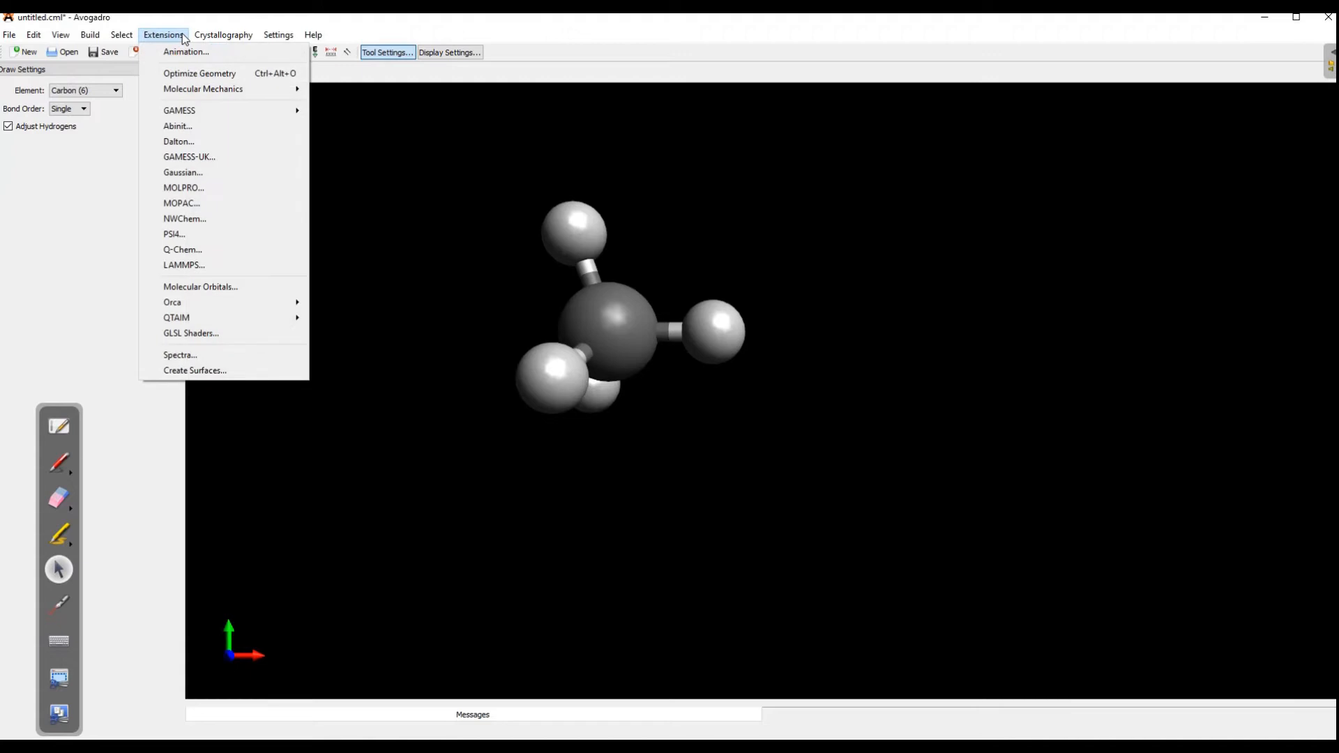
pyautogui.click(180, 74)
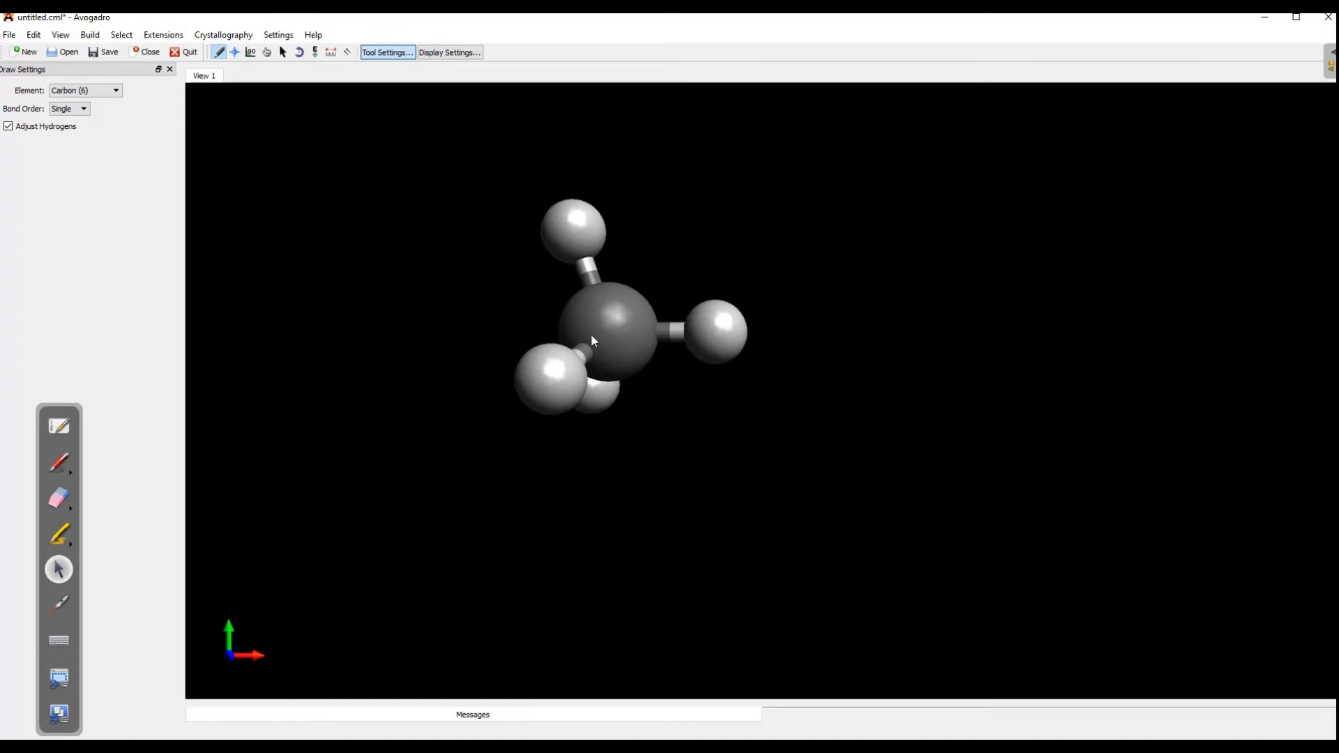
pyautogui.click(283, 53)
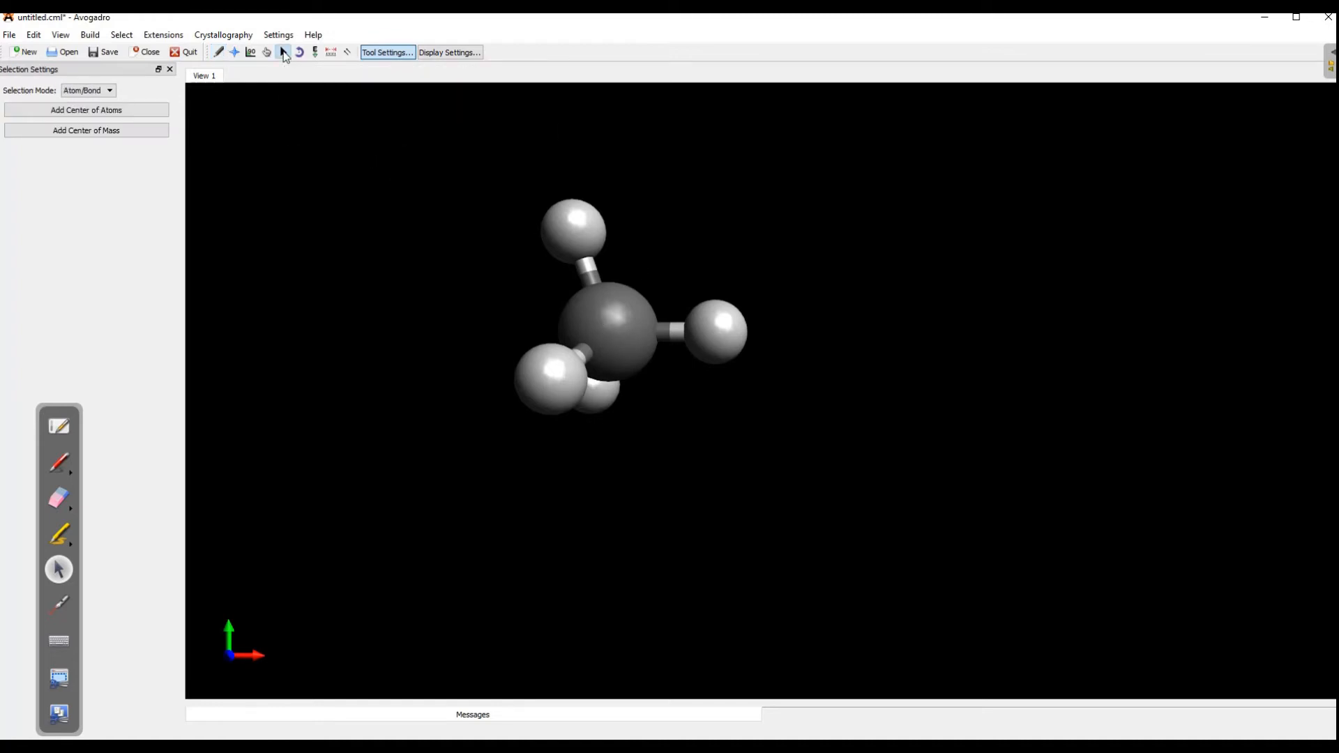
pyautogui.moveTo(608, 343); pyautogui.dragTo(541, 255, button='right')
pyautogui.scroll(3, 487, 339)
pyautogui.scroll(-5, 487, 339)
pyautogui.moveTo(493, 347)
pyautogui.mouseDown(button='right')
pyautogui.moveTo(583, 349)
pyautogui.moveTo(529, 273)
pyautogui.moveTo(558, 335)
pyautogui.moveTo(600, 366)
pyautogui.moveTo(574, 349)
pyautogui.moveTo(508, 348)
pyautogui.moveTo(474, 386)
pyautogui.moveTo(460, 299)
pyautogui.moveTo(428, 290)
pyautogui.moveTo(509, 341)
pyautogui.moveTo(518, 354)
pyautogui.moveTo(475, 307)
pyautogui.moveTo(532, 413)
pyautogui.moveTo(494, 324)
pyautogui.moveTo(531, 345)
pyautogui.moveTo(492, 305)
pyautogui.moveTo(436, 299)
pyautogui.moveTo(551, 362)
pyautogui.moveTo(493, 263)
pyautogui.moveTo(502, 360)
pyautogui.moveTo(516, 352)
pyautogui.mouseUp(button='right')
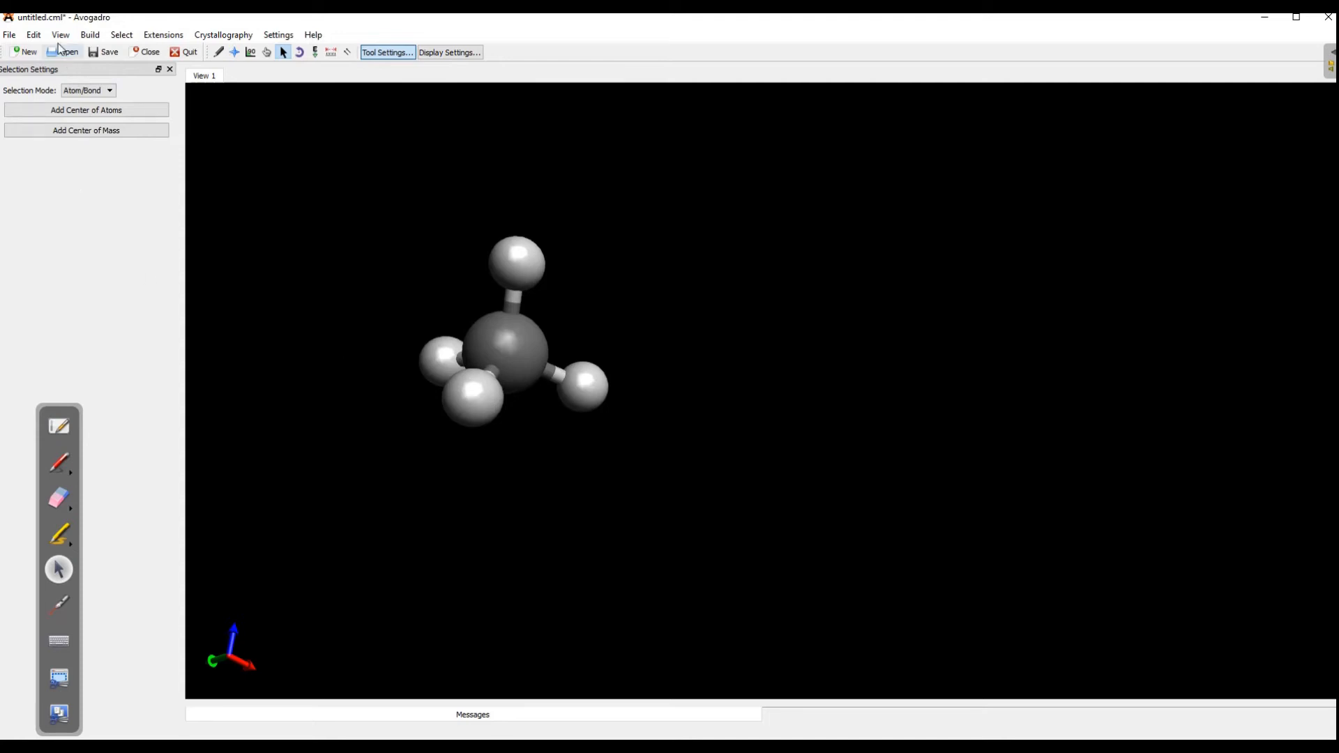
# - Save the molecule as a CML file named "méthane 2"
pyautogui.click(108, 52)
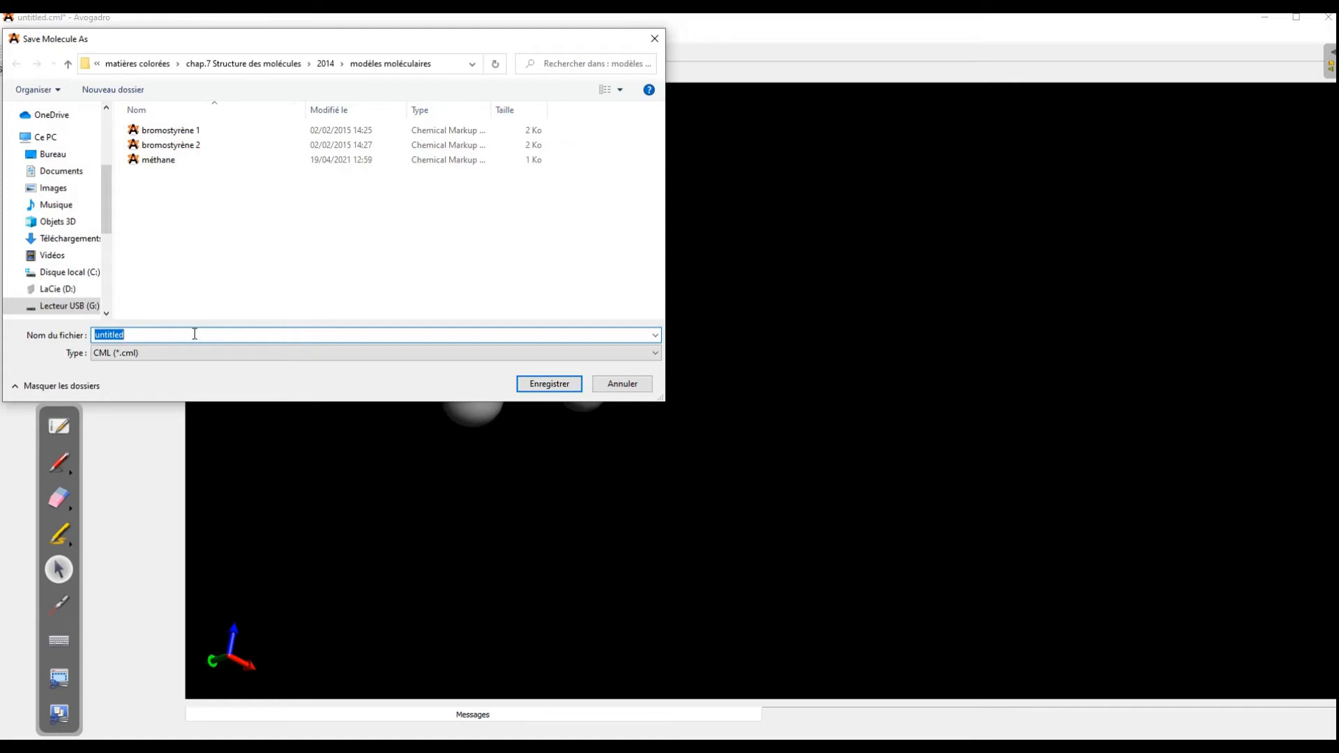
pyautogui.write('méthane 2')
pyautogui.click(549, 384)
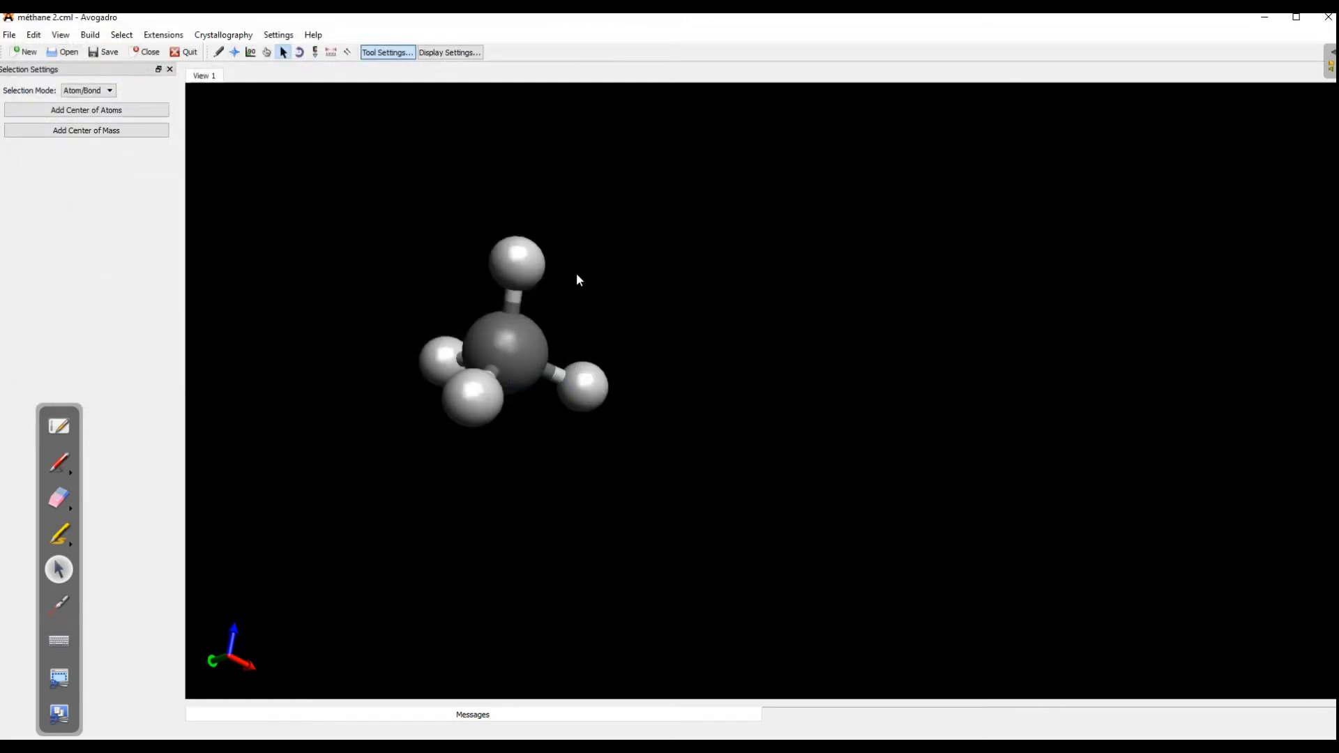
pyautogui.moveTo(541, 366); pyautogui.dragTo(450, 317)
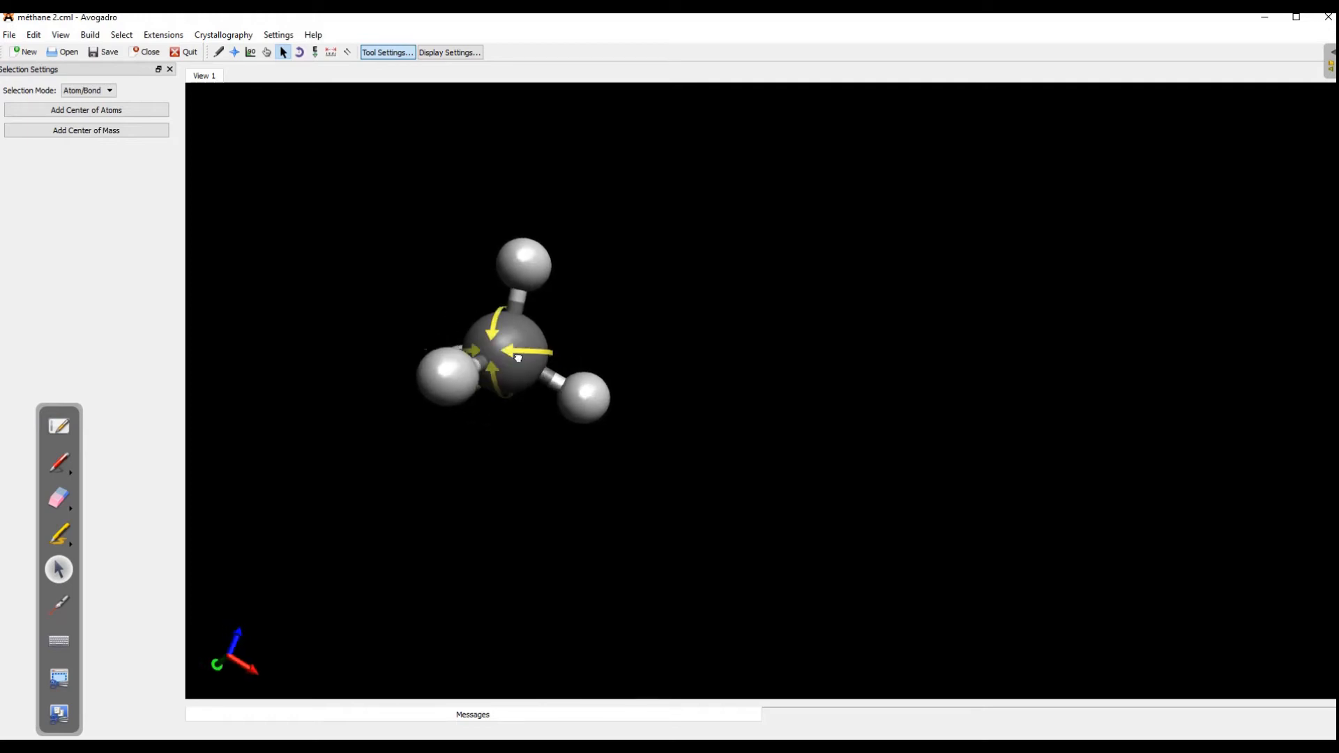
pyautogui.moveTo(522, 358); pyautogui.dragTo(421, 346)
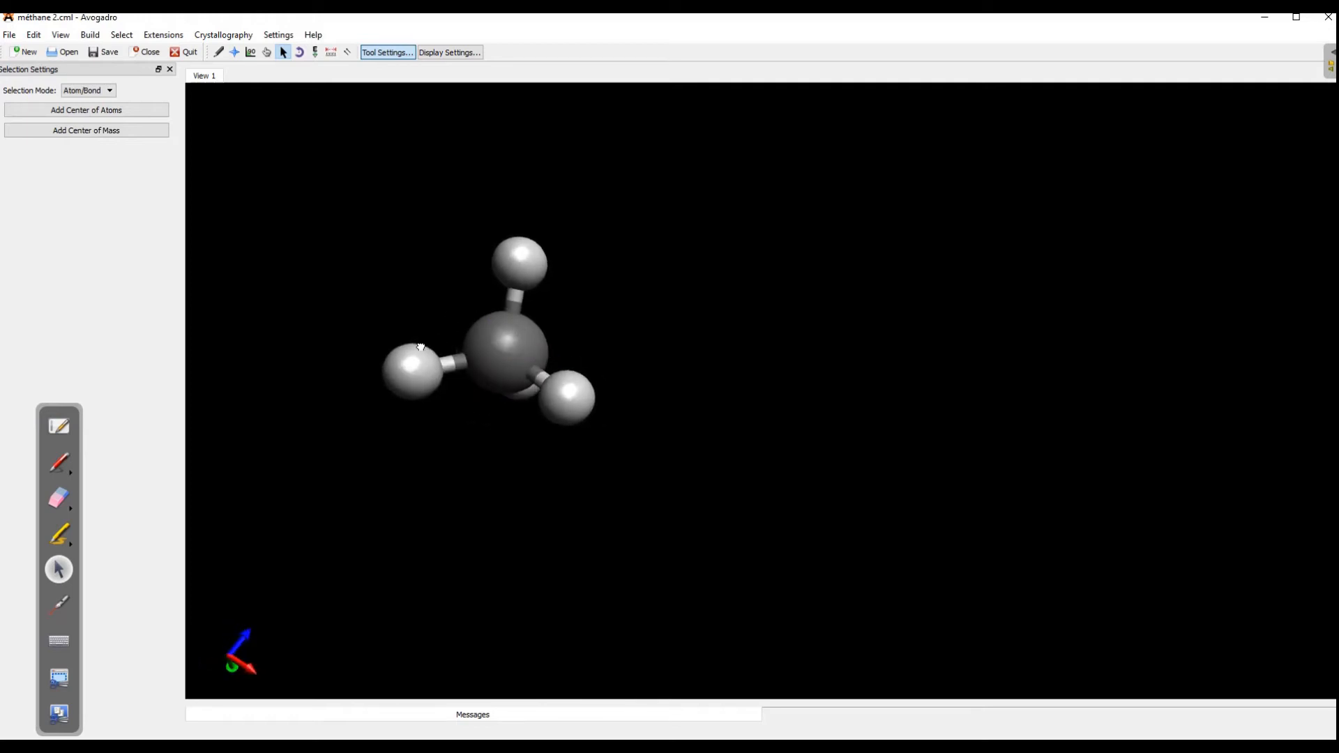
pyautogui.click(403, 52)
pyautogui.click(392, 53)
pyautogui.click(66, 90)
pyautogui.click(98, 102)
pyautogui.click(108, 90)
pyautogui.click(97, 123)
pyautogui.click(109, 92)
pyautogui.click(106, 103)
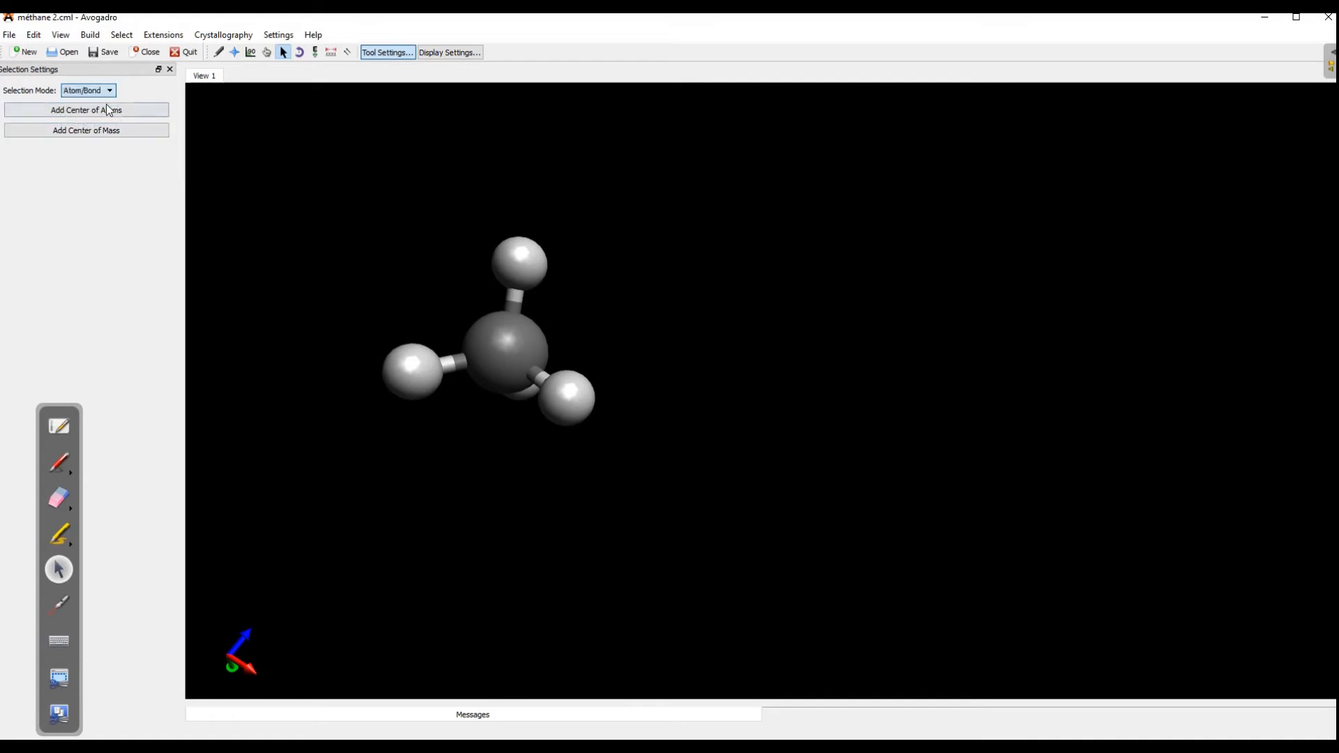
# - Draw a second carbon atom, single-bonded to the methane carbon, with the Draw tool
pyautogui.click(218, 53)
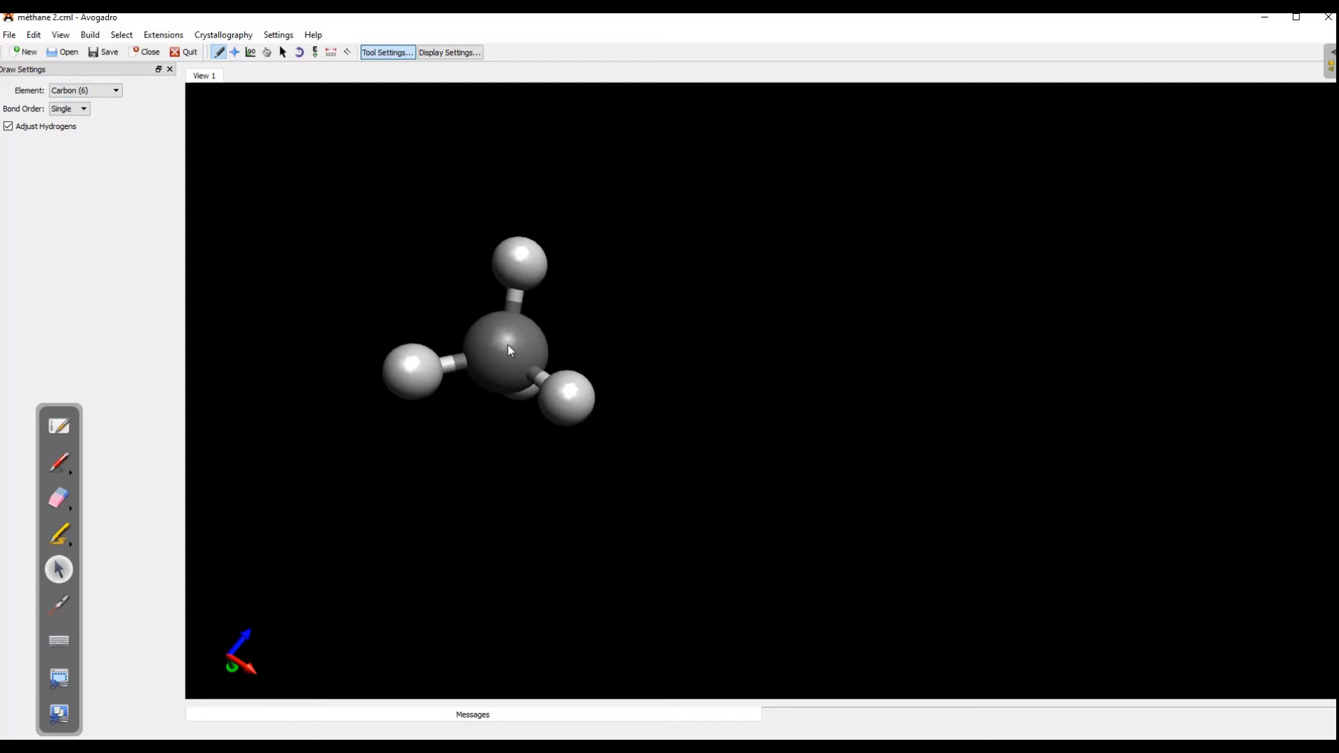
pyautogui.moveTo(508, 345); pyautogui.dragTo(743, 293)
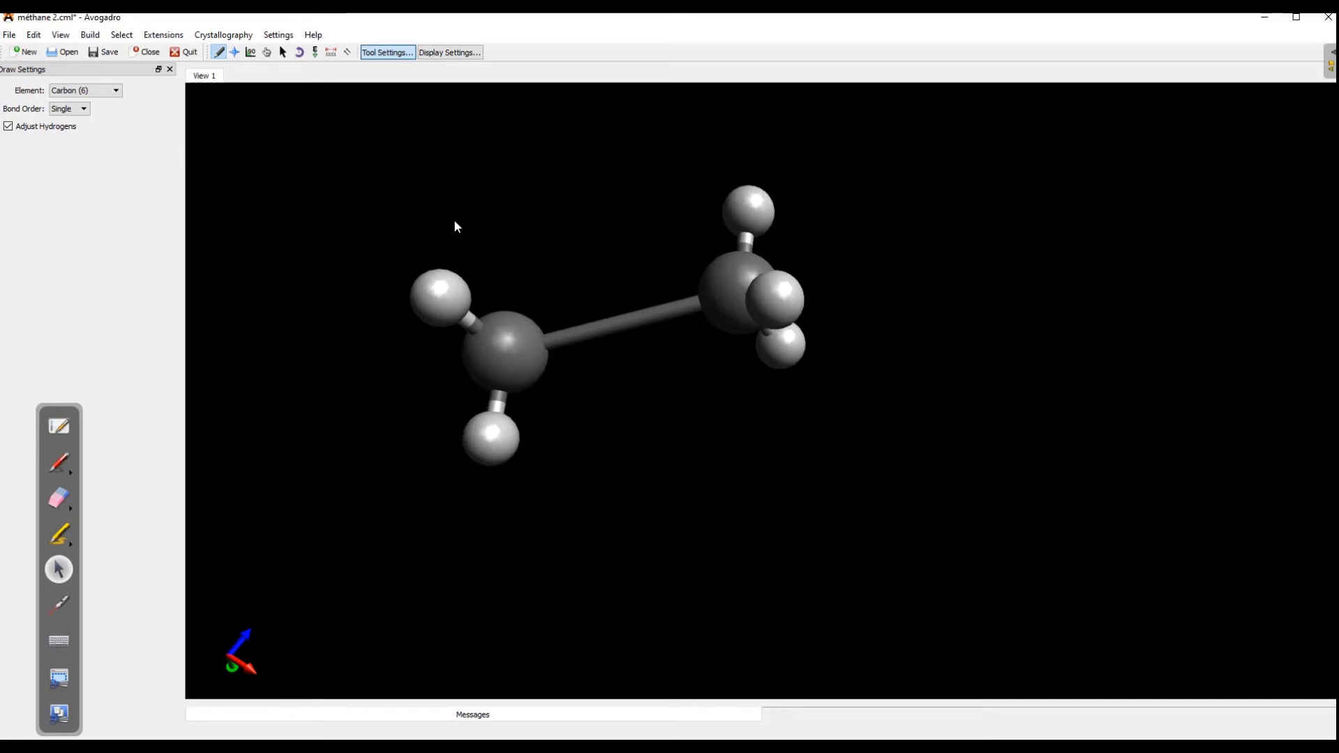
# - Optimize the geometry of the two-carbon molecule with the Selection tool active
pyautogui.click(284, 53)
pyautogui.moveTo(496, 349); pyautogui.dragTo(596, 308)
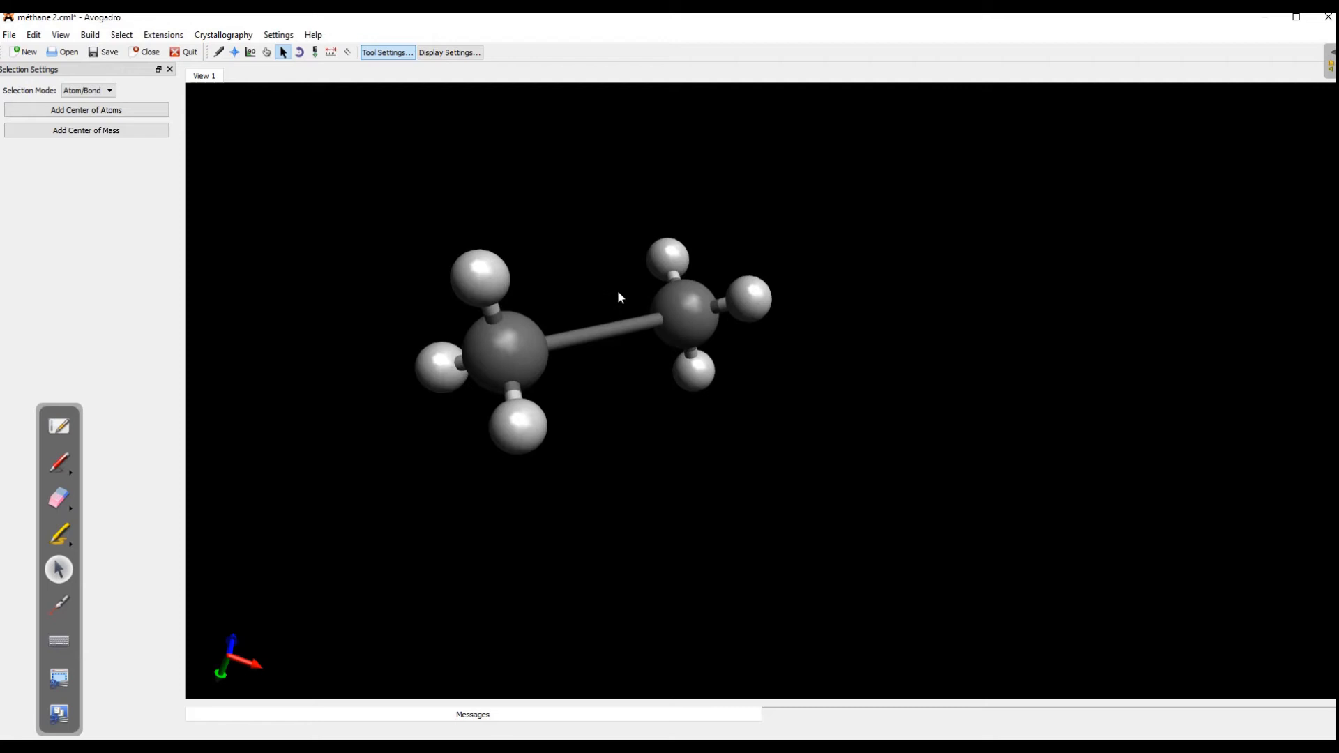
pyautogui.click(168, 35)
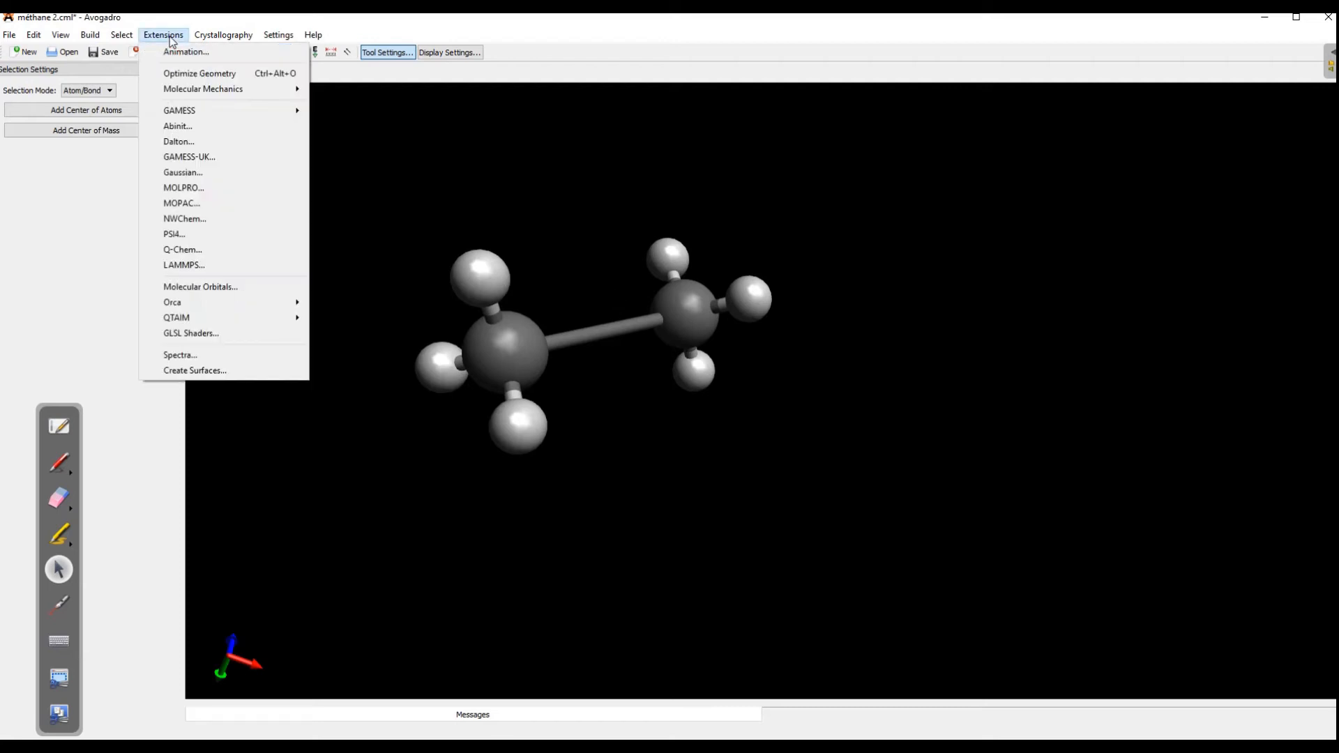
pyautogui.click(191, 72)
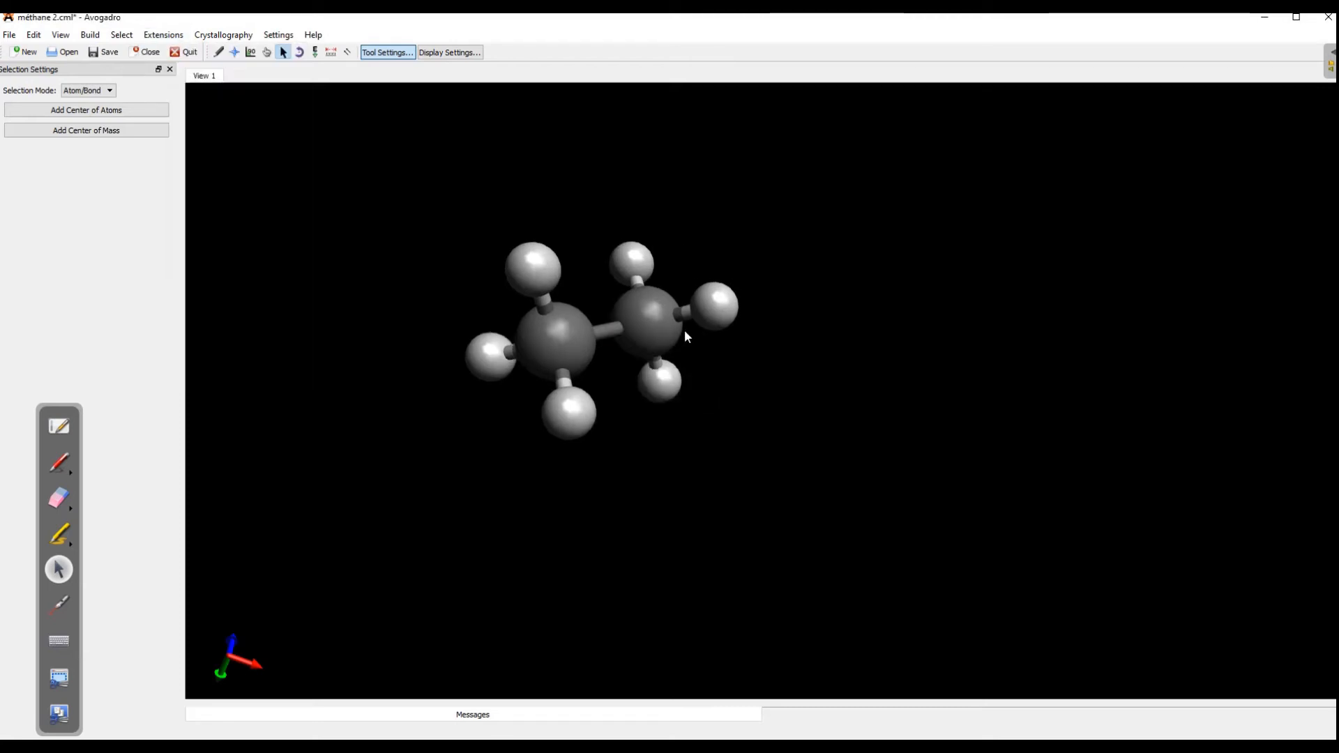
pyautogui.moveTo(667, 328); pyautogui.dragTo(711, 310)
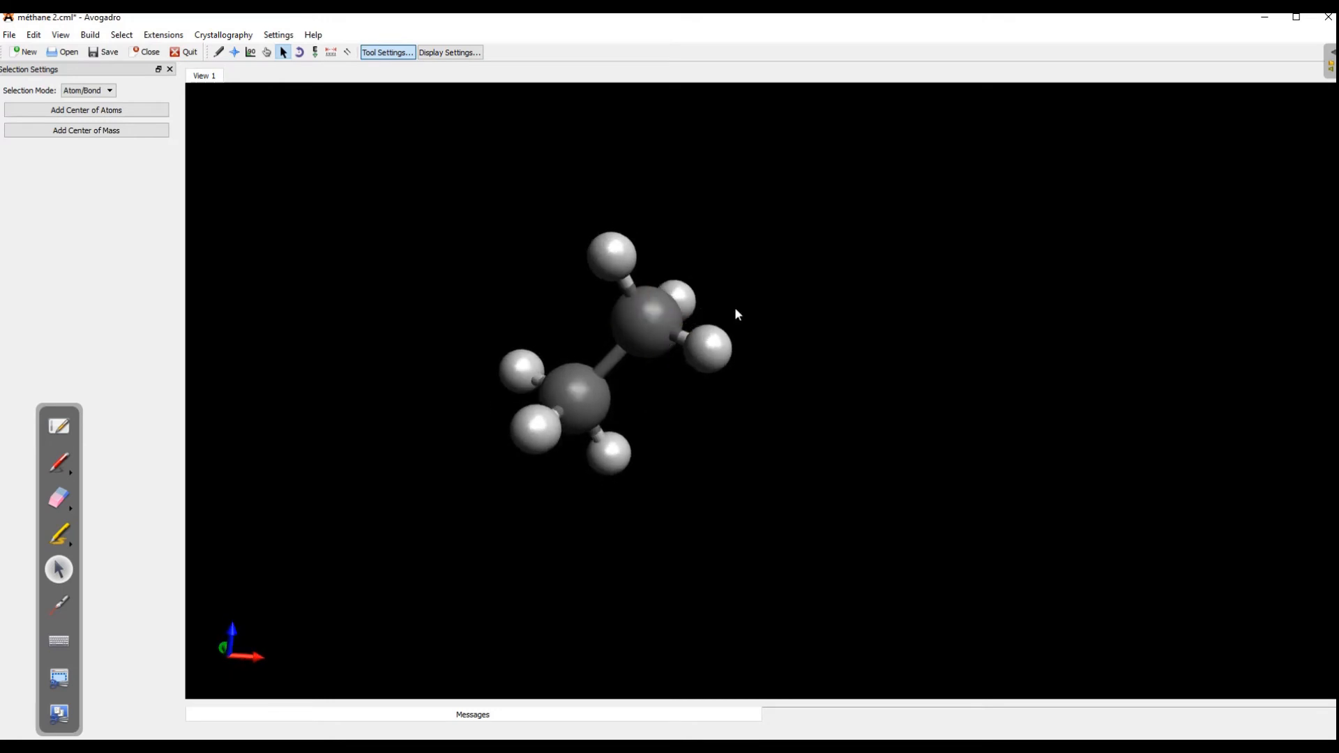
# - Extend the chain with two more single-bonded carbon atoms using the Draw tool and optimize the molecule's geometry
pyautogui.click(217, 53)
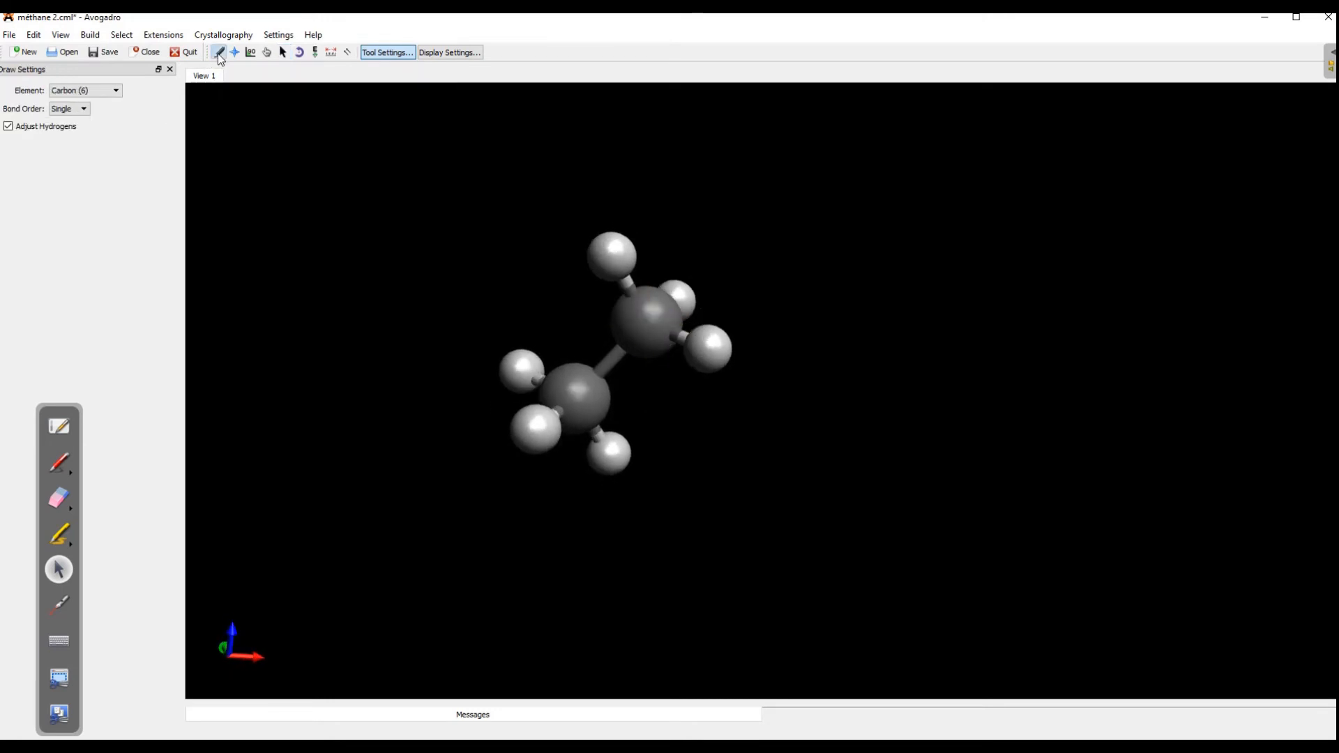
pyautogui.moveTo(649, 316)
pyautogui.mouseDown()
pyautogui.moveTo(857, 325)
pyautogui.moveTo(855, 555)
pyautogui.mouseUp()
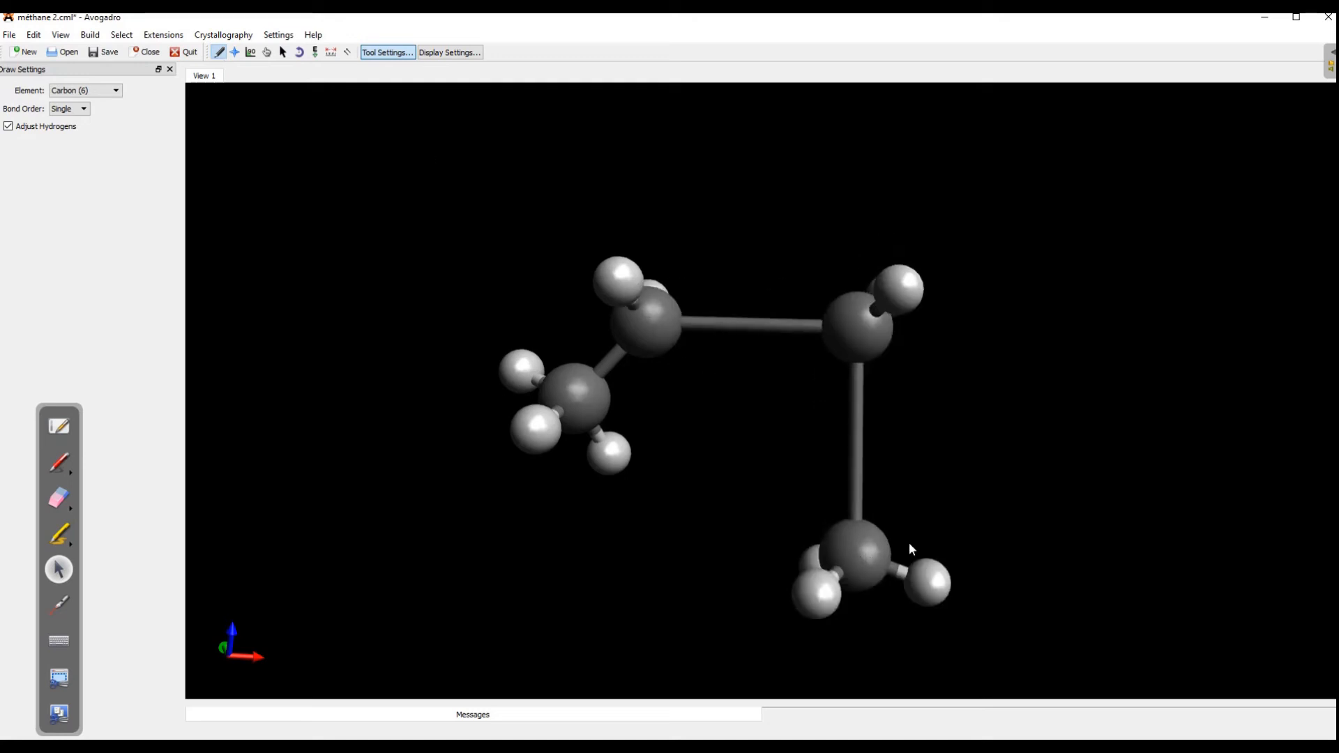
pyautogui.click(163, 35)
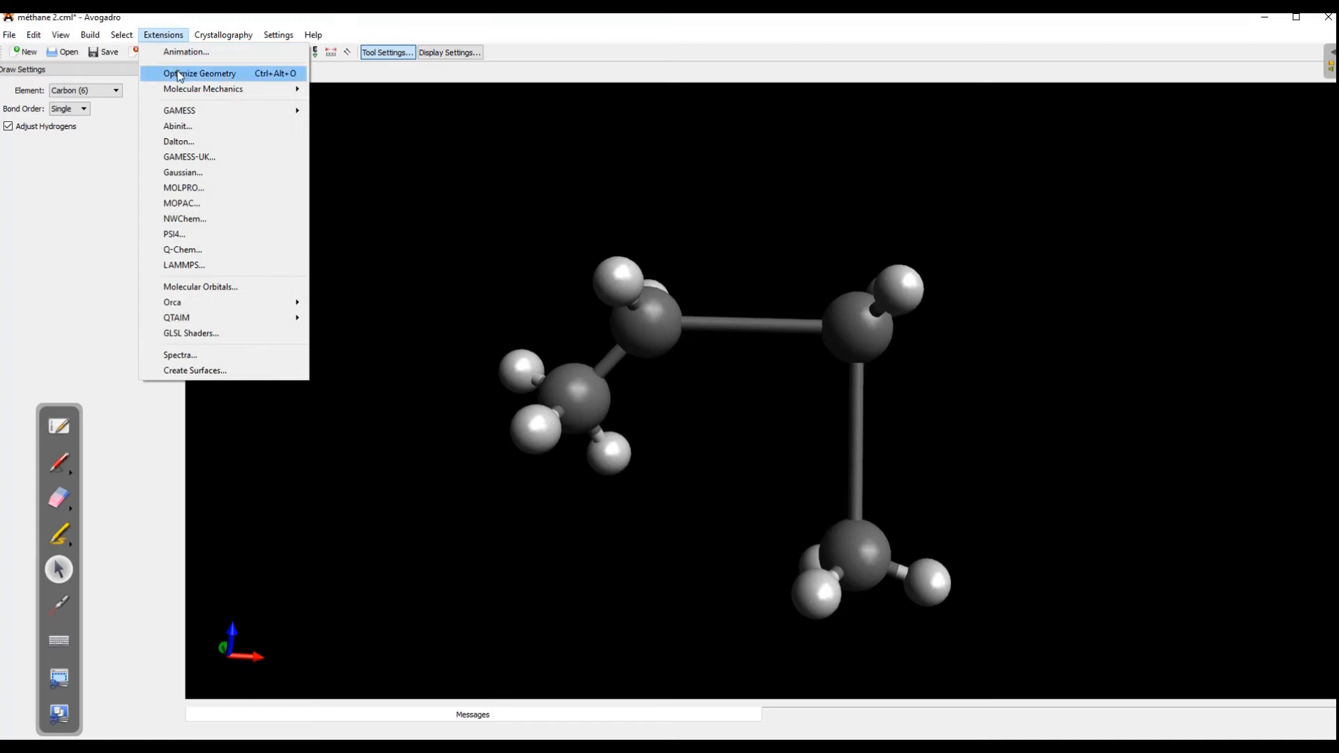
pyautogui.click(179, 77)
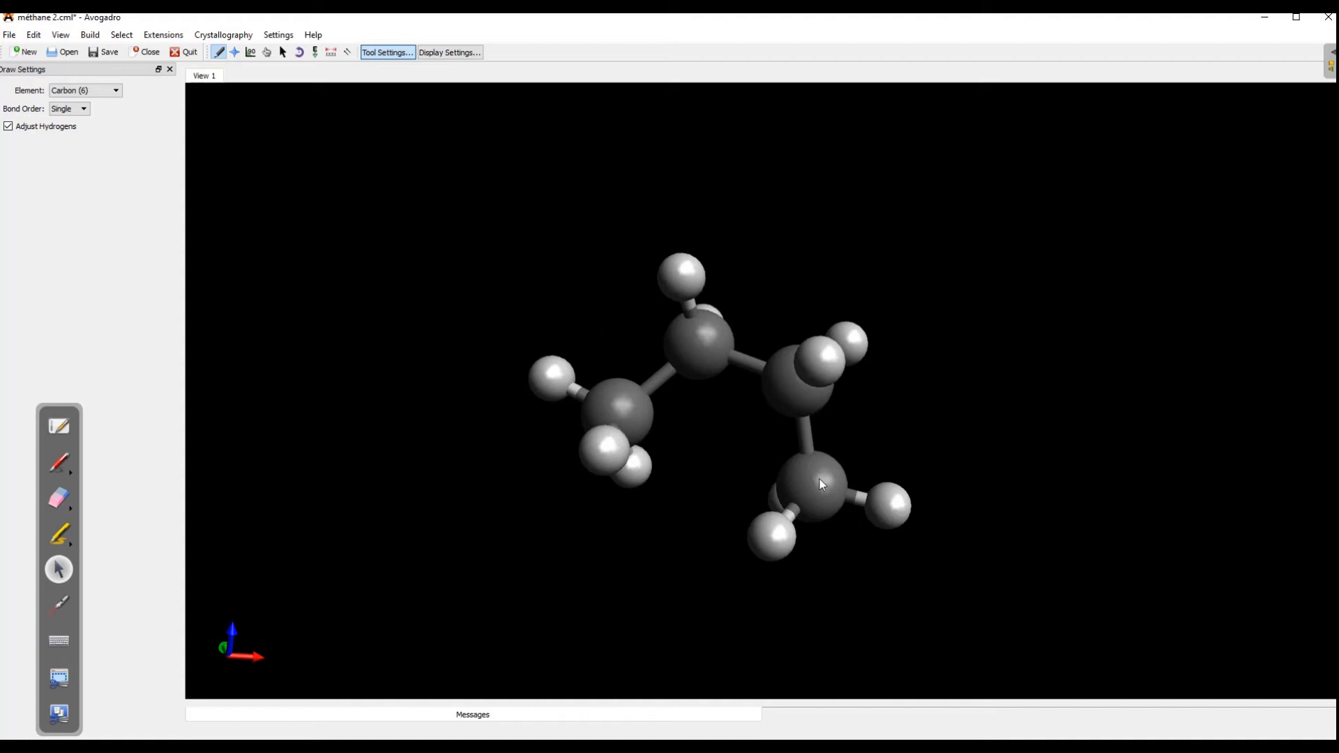
# - Set the drawing element to Oxygen (8) and replace one end carbon of the four-carbon chain with it
pyautogui.click(115, 90)
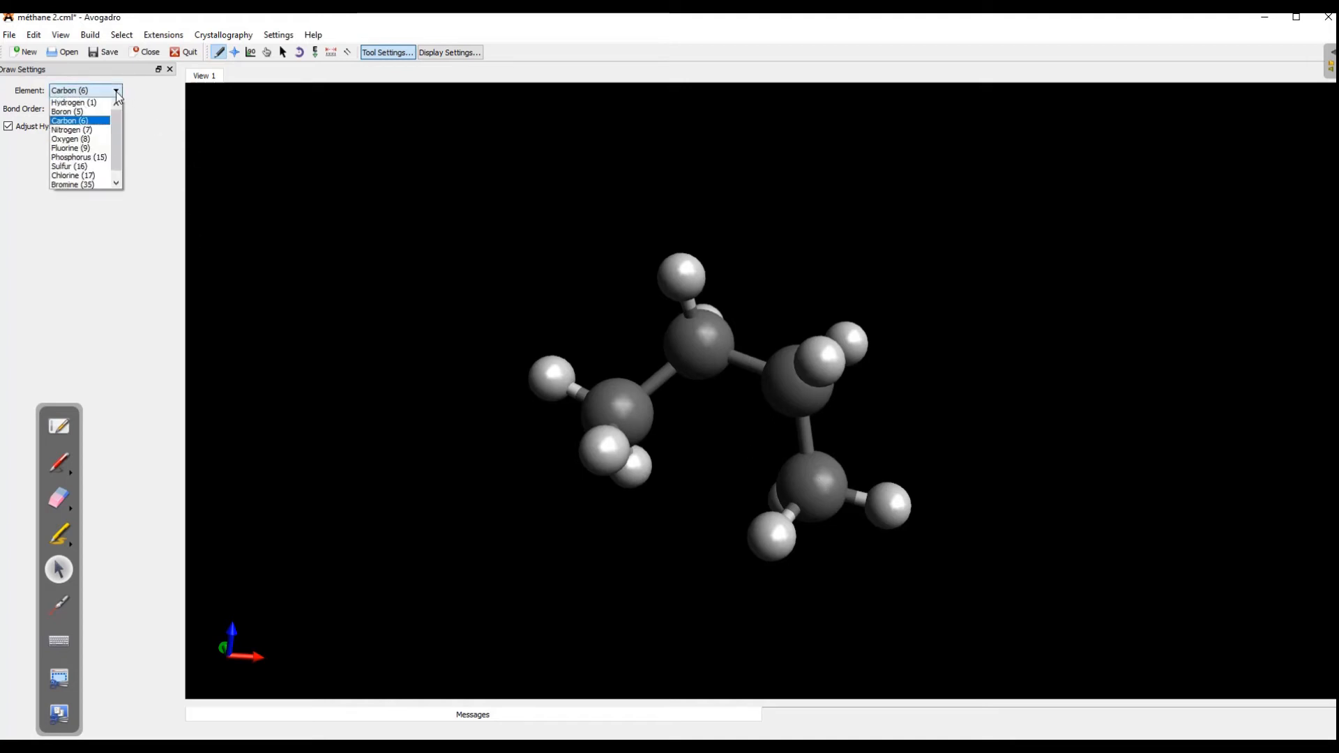
pyautogui.click(103, 139)
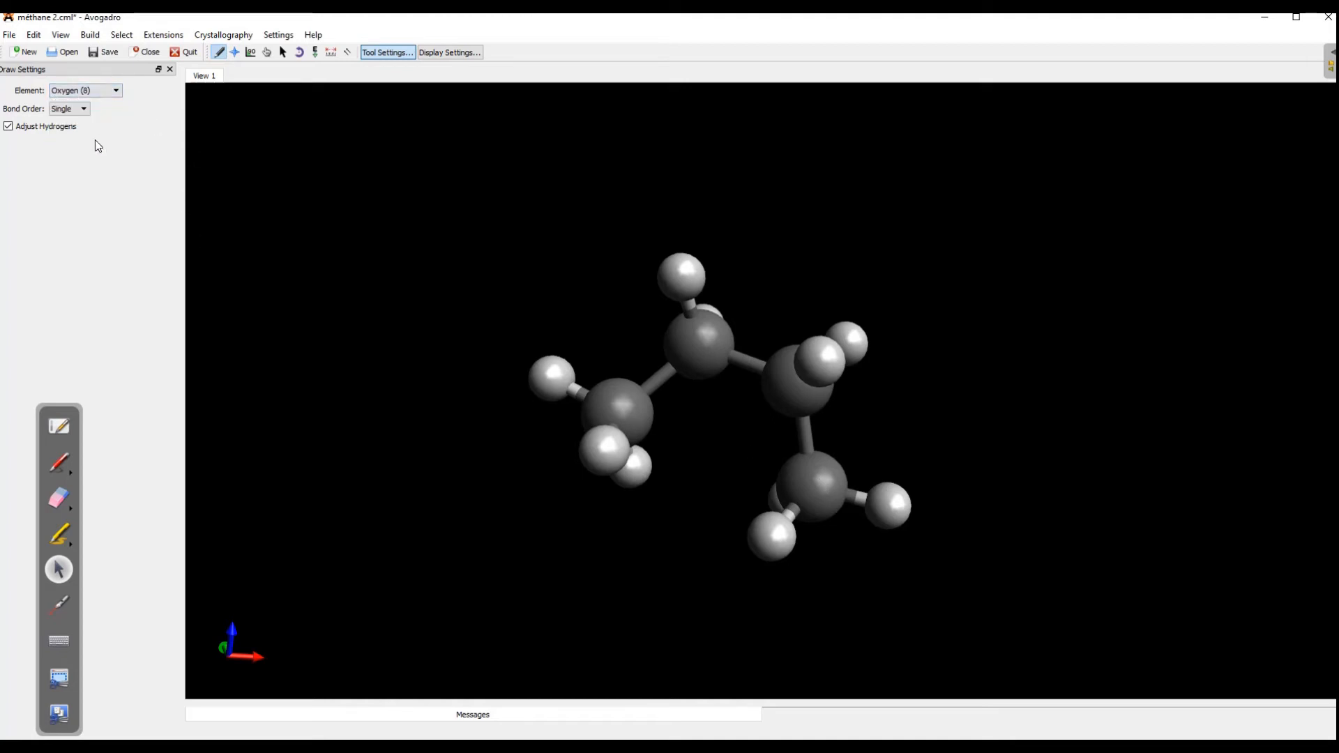
pyautogui.click(621, 411)
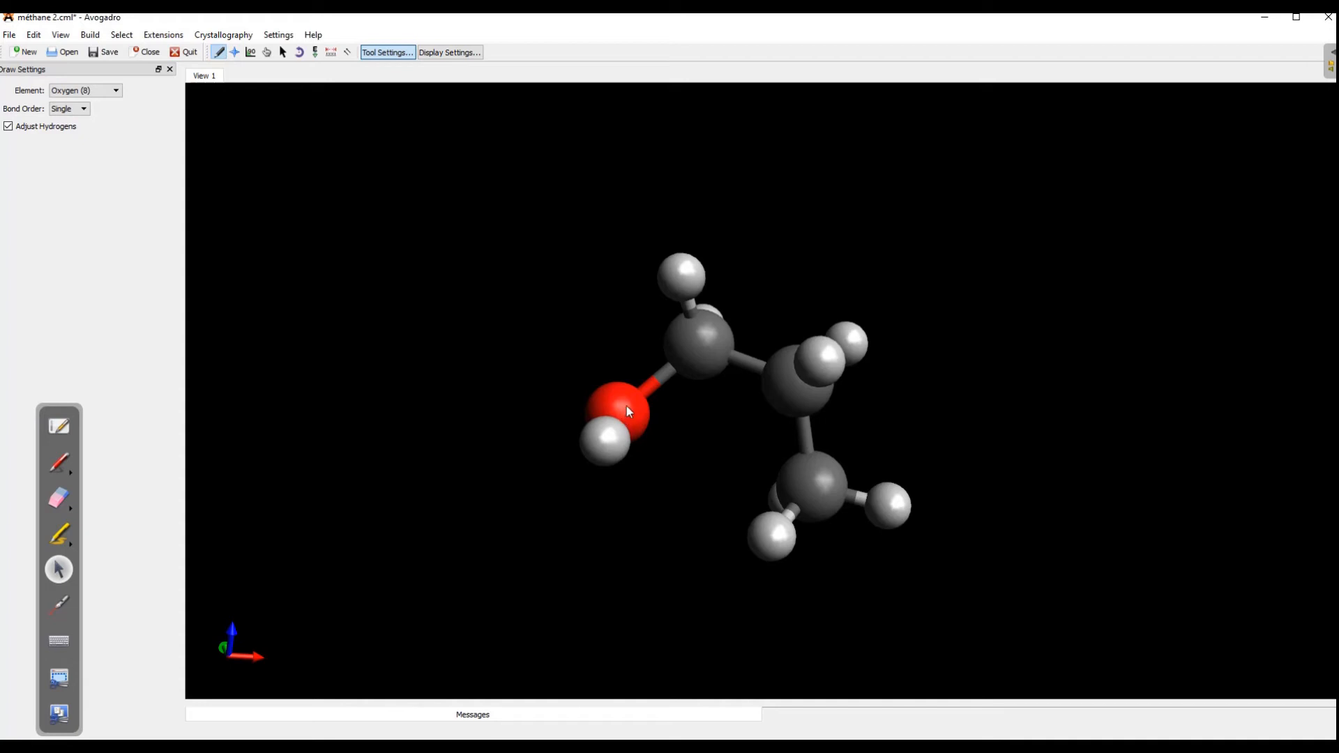
# - Handwrite the annotation "O => divalent => 2 liaisons" beside the molecule with the pen and return to the pointer
pyautogui.click(58, 463)
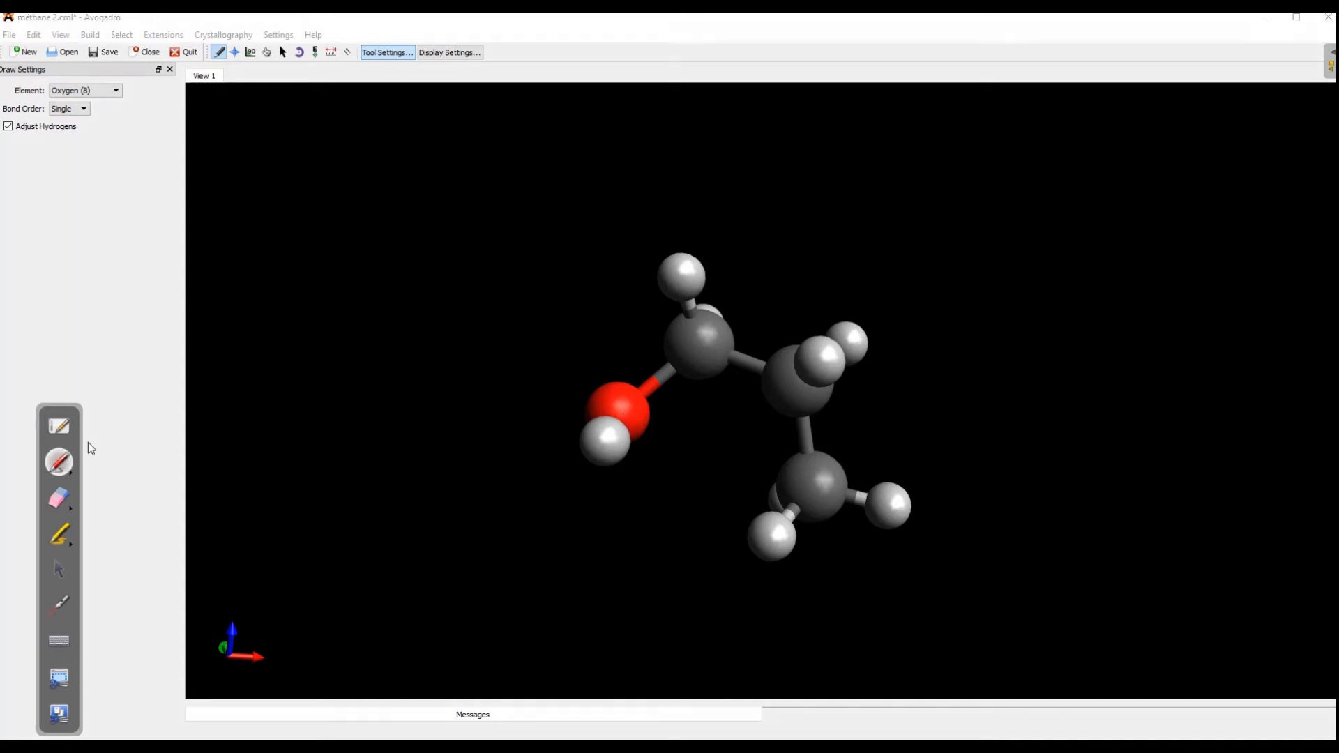
pyautogui.moveTo(943, 139)
pyautogui.mouseDown()
pyautogui.moveTo(1020, 174)
pyautogui.moveTo(1077, 134)
pyautogui.moveTo(1088, 167)
pyautogui.moveTo(1199, 167)
pyautogui.mouseUp()
pyautogui.moveTo(990, 218); pyautogui.dragTo(1010, 231)
pyautogui.moveTo(1053, 201)
pyautogui.mouseDown()
pyautogui.moveTo(1065, 227)
pyautogui.moveTo(1123, 224)
pyautogui.mouseUp()
pyautogui.moveTo(1143, 210)
pyautogui.mouseDown()
pyautogui.moveTo(1141, 223)
pyautogui.moveTo(1248, 220)
pyautogui.mouseUp()
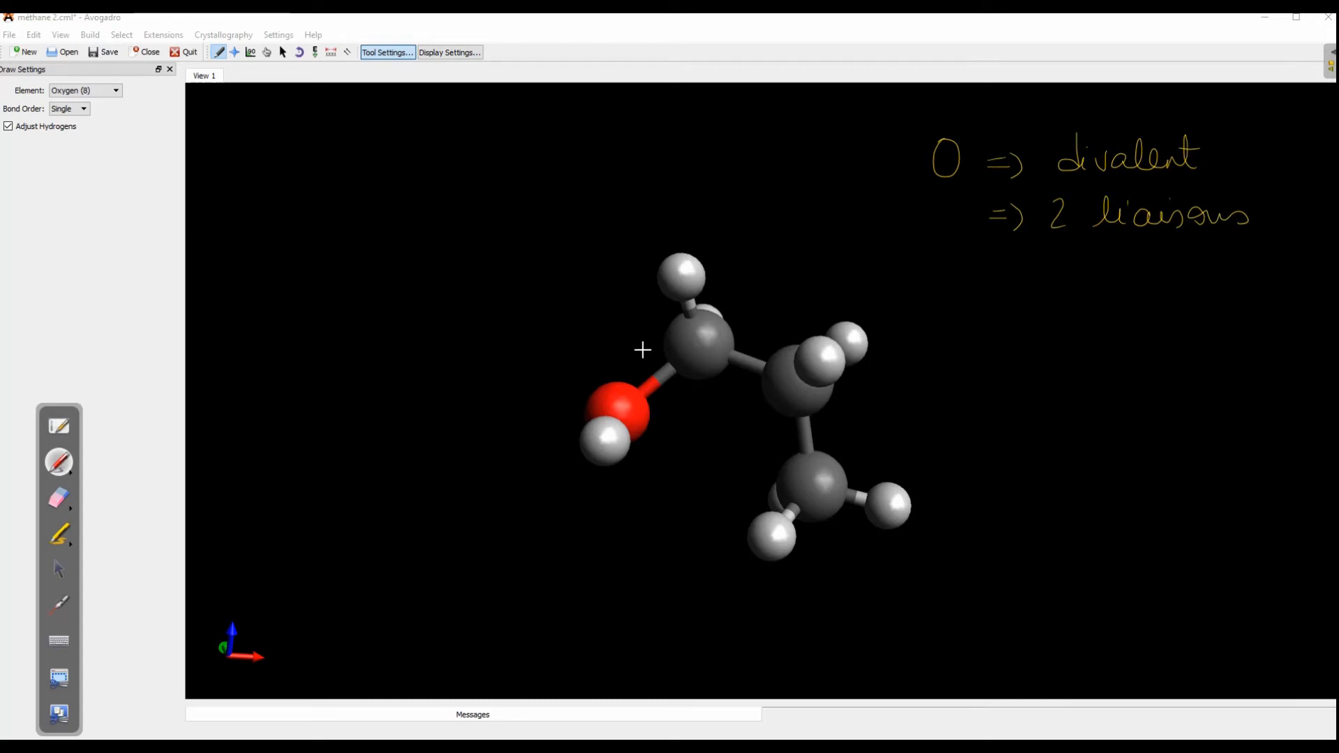
pyautogui.click(59, 569)
# - Draw a single-bonded oxygen onto the carbon at the free end of the chain and optimize the geometry
pyautogui.click(283, 53)
pyautogui.moveTo(642, 408); pyautogui.dragTo(701, 487)
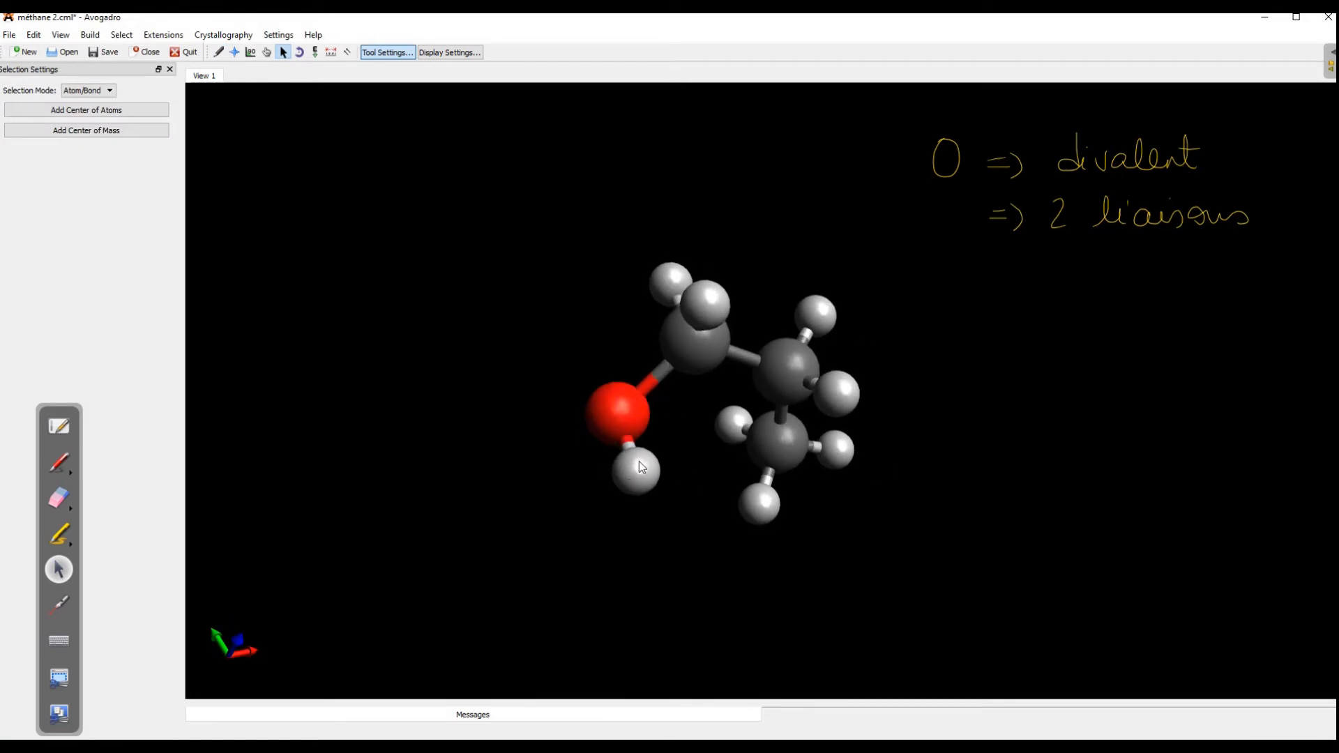
pyautogui.moveTo(638, 408); pyautogui.dragTo(649, 462)
pyautogui.moveTo(635, 411)
pyautogui.mouseDown()
pyautogui.moveTo(568, 409)
pyautogui.moveTo(631, 410)
pyautogui.mouseUp()
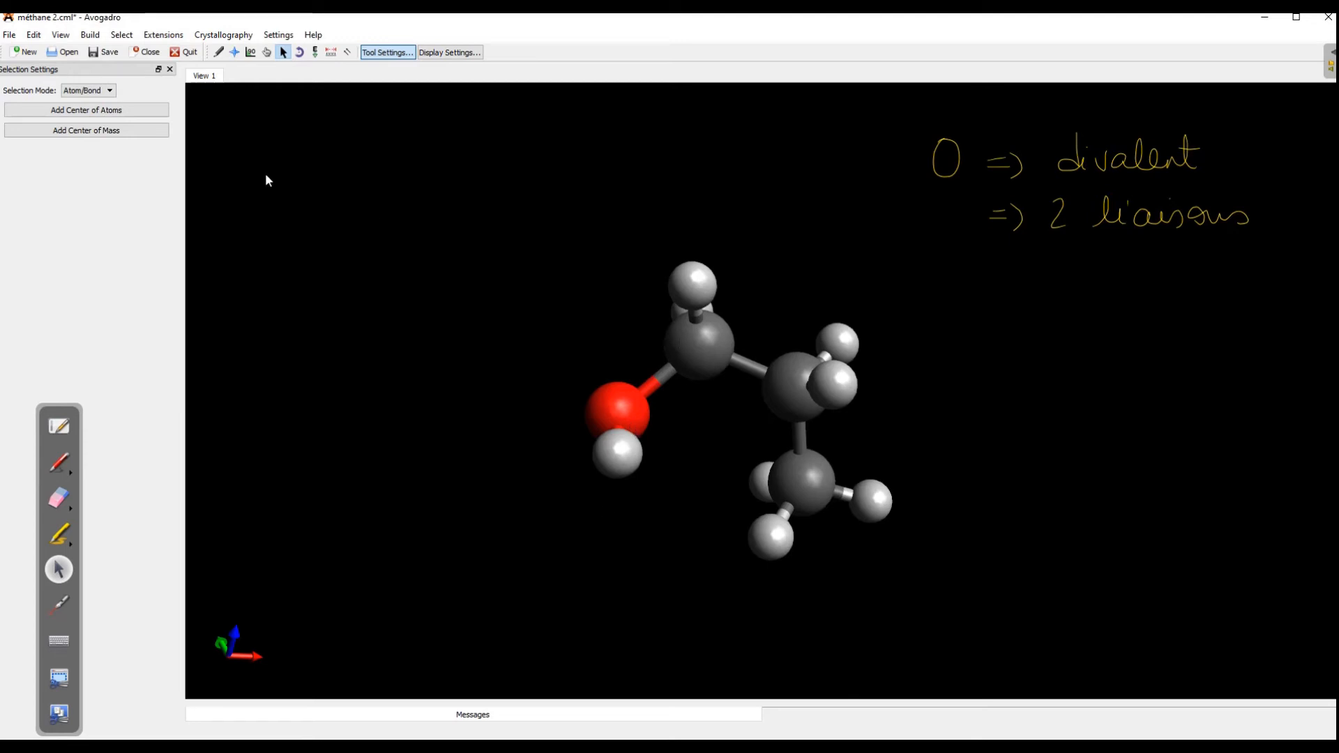
pyautogui.click(217, 52)
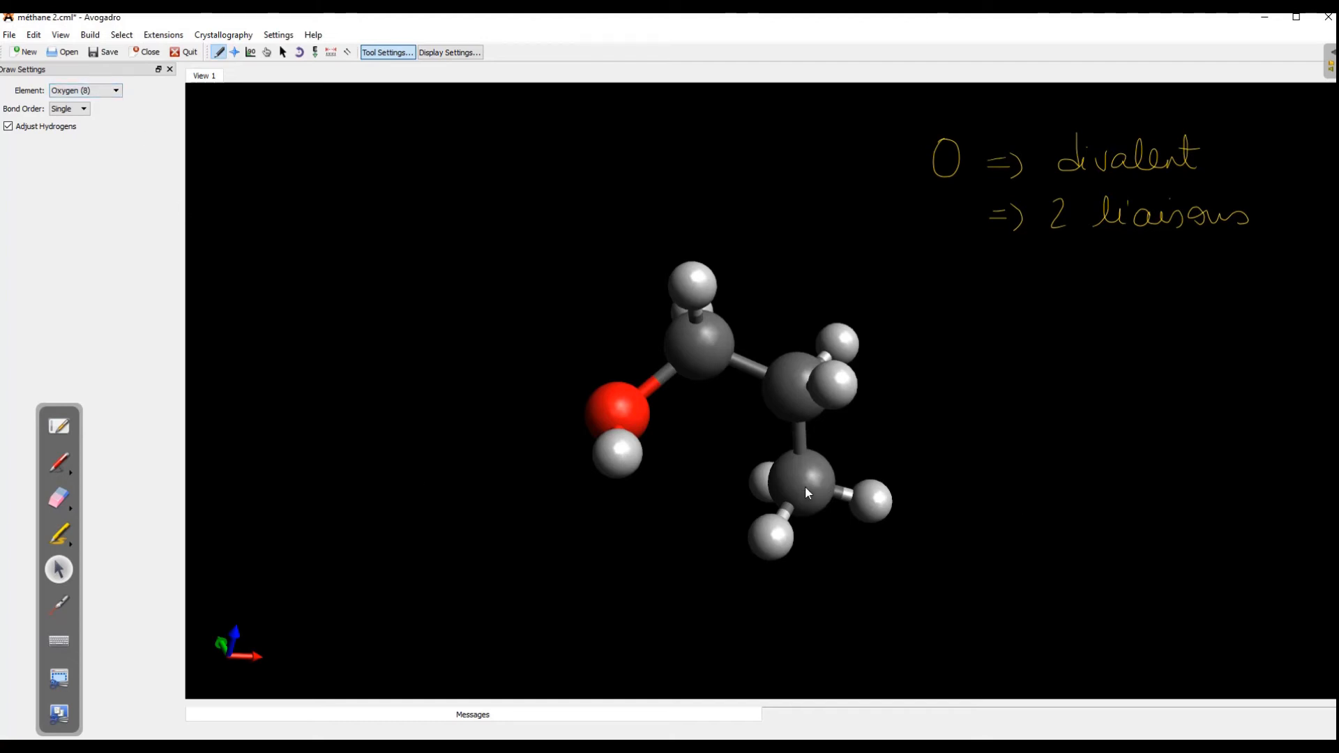
pyautogui.moveTo(807, 488)
pyautogui.mouseDown()
pyautogui.moveTo(978, 471)
pyautogui.moveTo(993, 459)
pyautogui.moveTo(983, 440)
pyautogui.mouseUp()
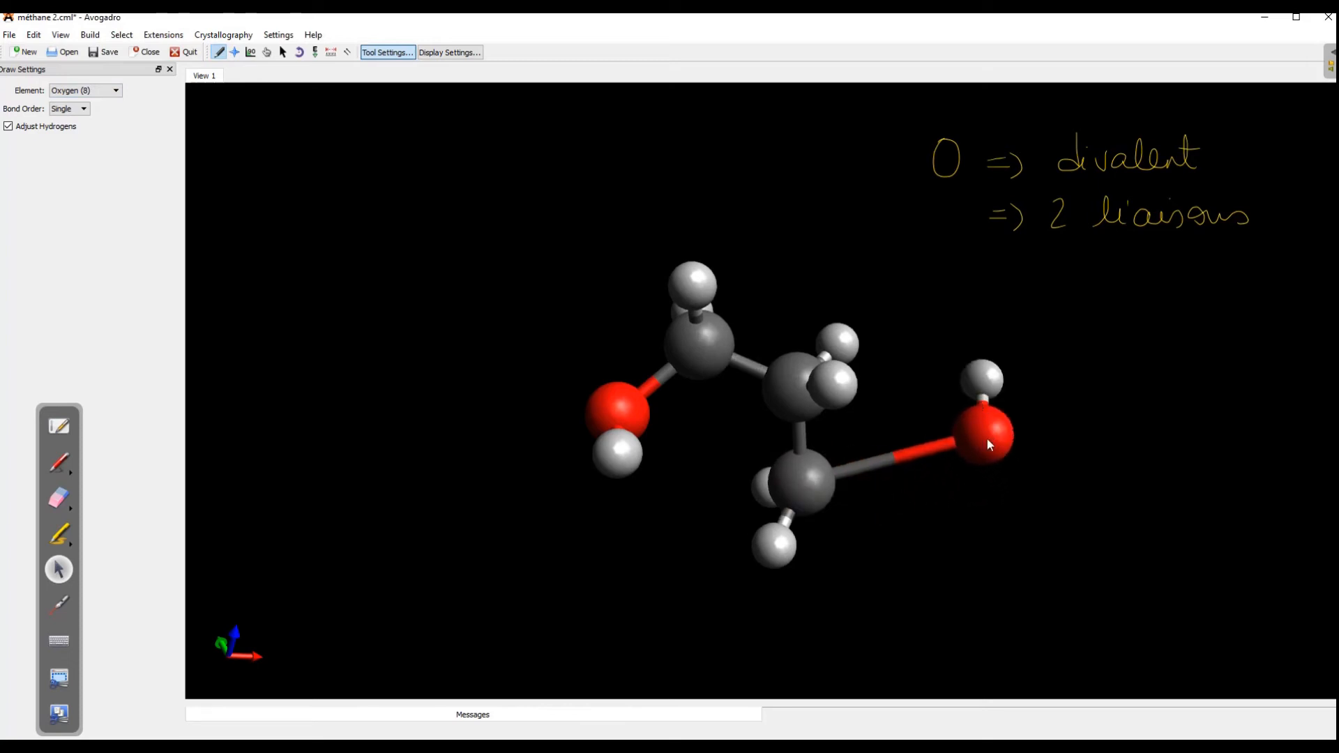
pyautogui.click(164, 35)
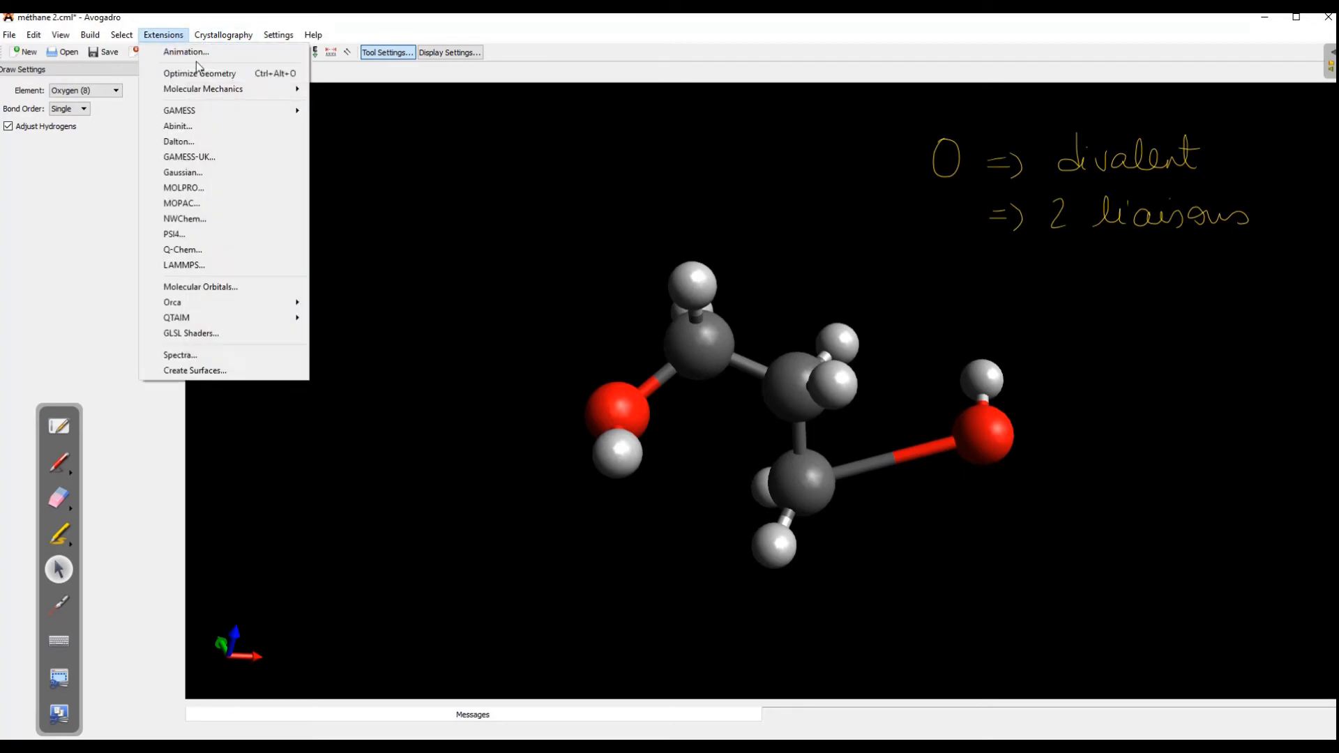
pyautogui.click(204, 75)
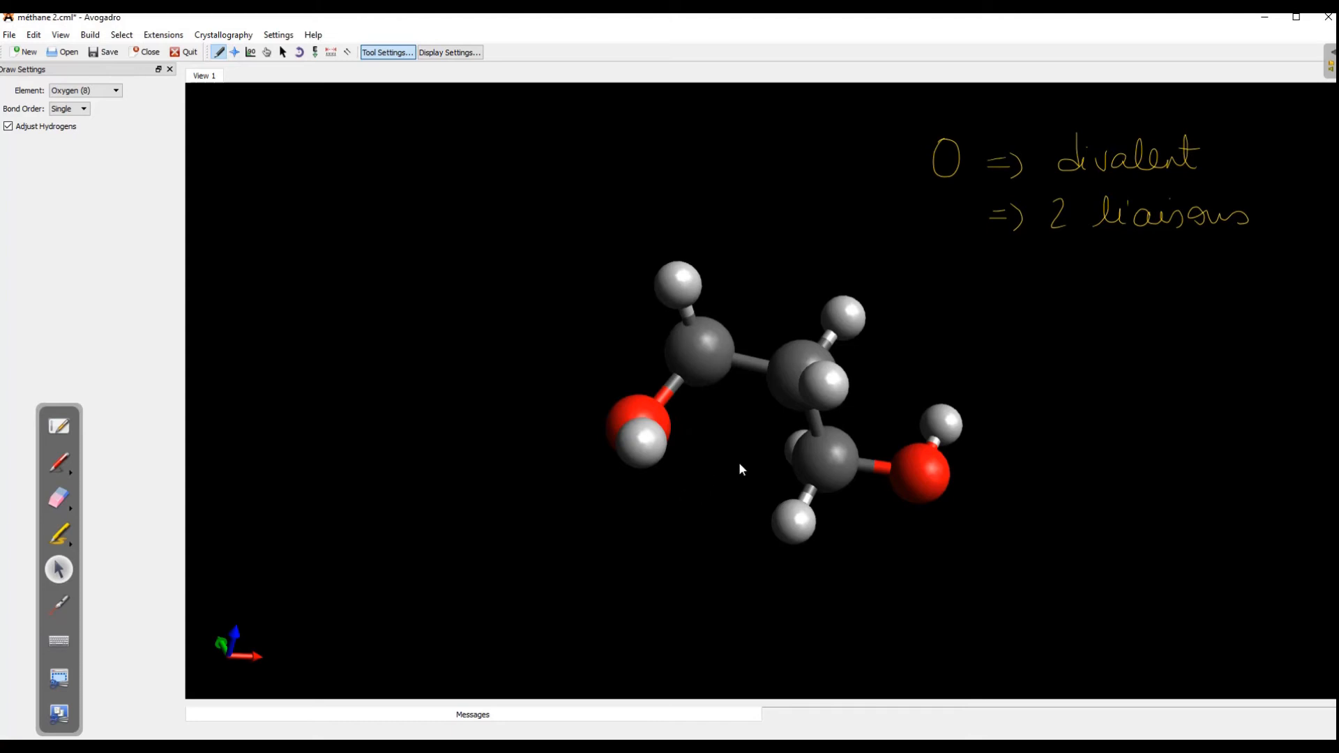
# - Raise the bond between the middle carbon and the first oxygen's carbon to a triple bond, and optimize the geometry
pyautogui.click(750, 368)
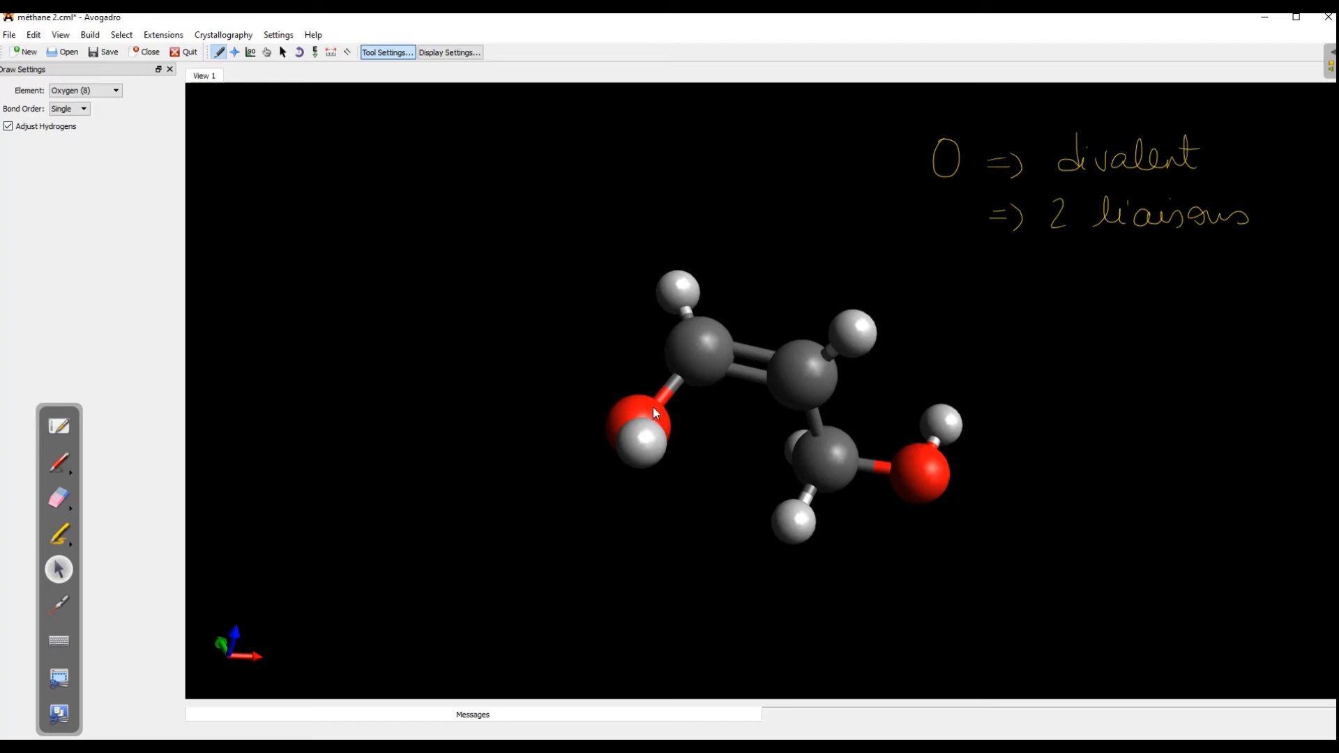
pyautogui.click(755, 357)
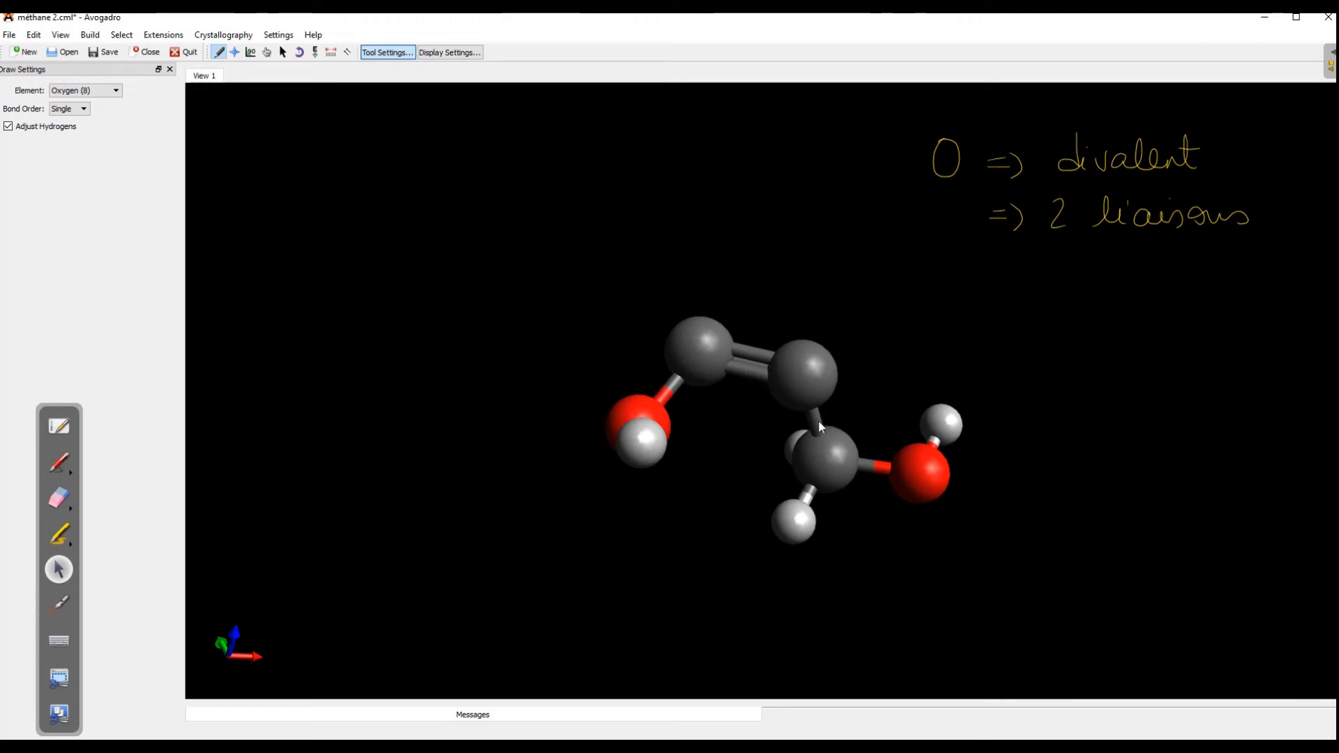
pyautogui.click(163, 35)
pyautogui.click(190, 74)
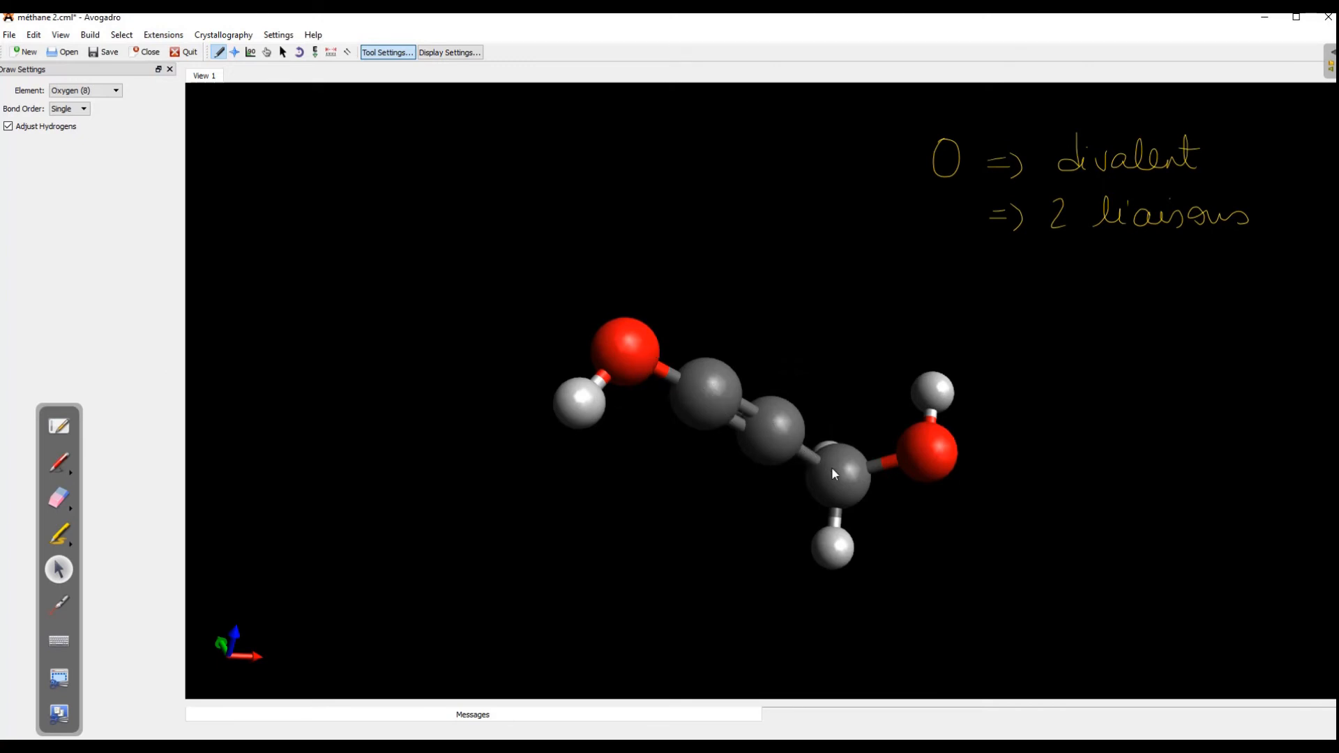
# - Inspect the triple-bonded molecule with the Selection tool active, and undo the last geometry optimization
pyautogui.click(283, 52)
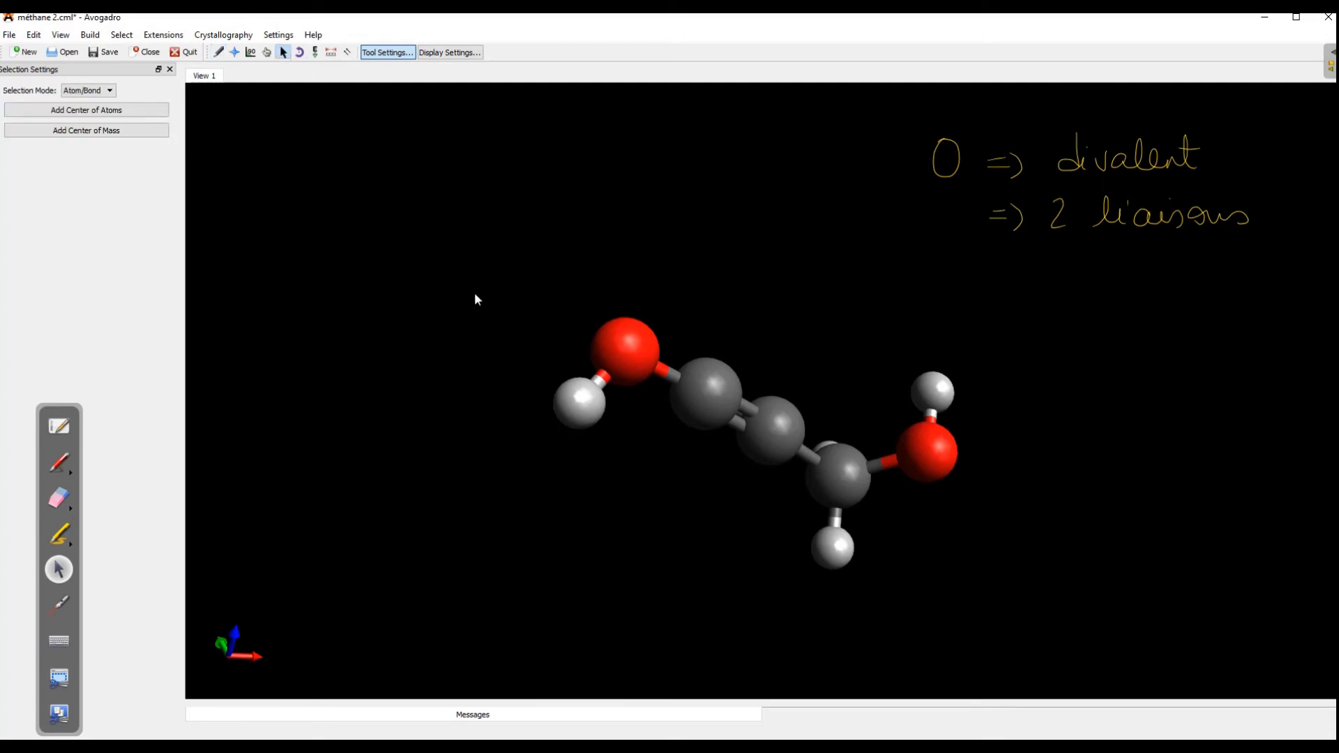
pyautogui.moveTo(738, 413); pyautogui.dragTo(613, 370)
pyautogui.moveTo(725, 475)
pyautogui.mouseDown()
pyautogui.moveTo(491, 369)
pyautogui.moveTo(450, 248)
pyautogui.moveTo(702, 299)
pyautogui.mouseUp()
pyautogui.moveTo(735, 476); pyautogui.dragTo(756, 307)
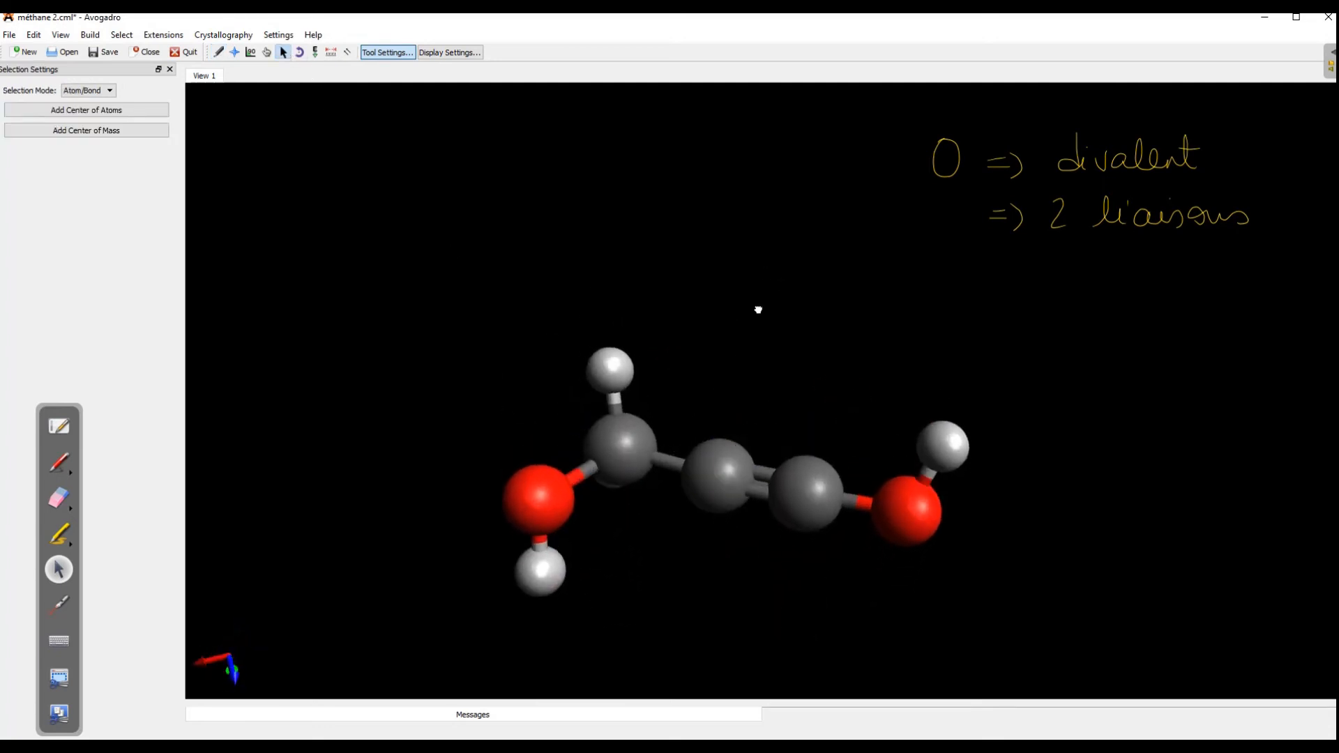
pyautogui.moveTo(724, 461); pyautogui.dragTo(710, 492)
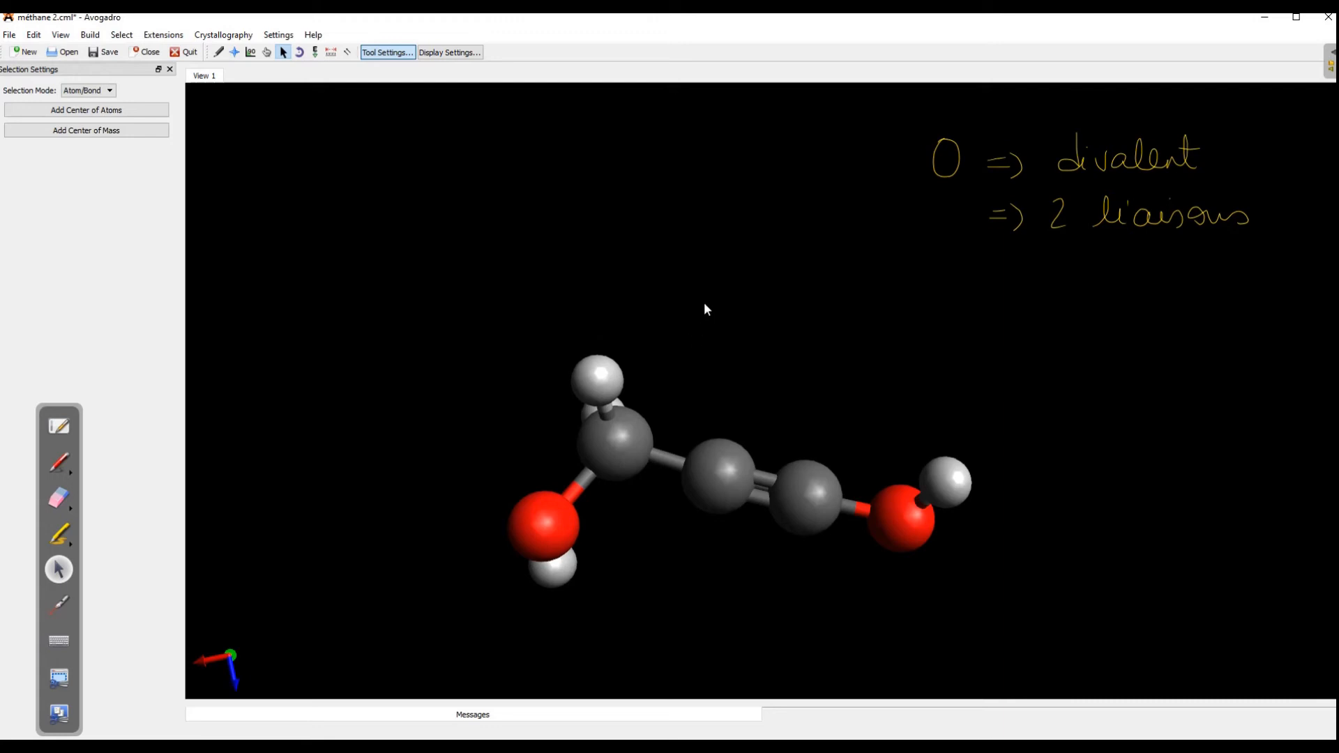
pyautogui.click(33, 35)
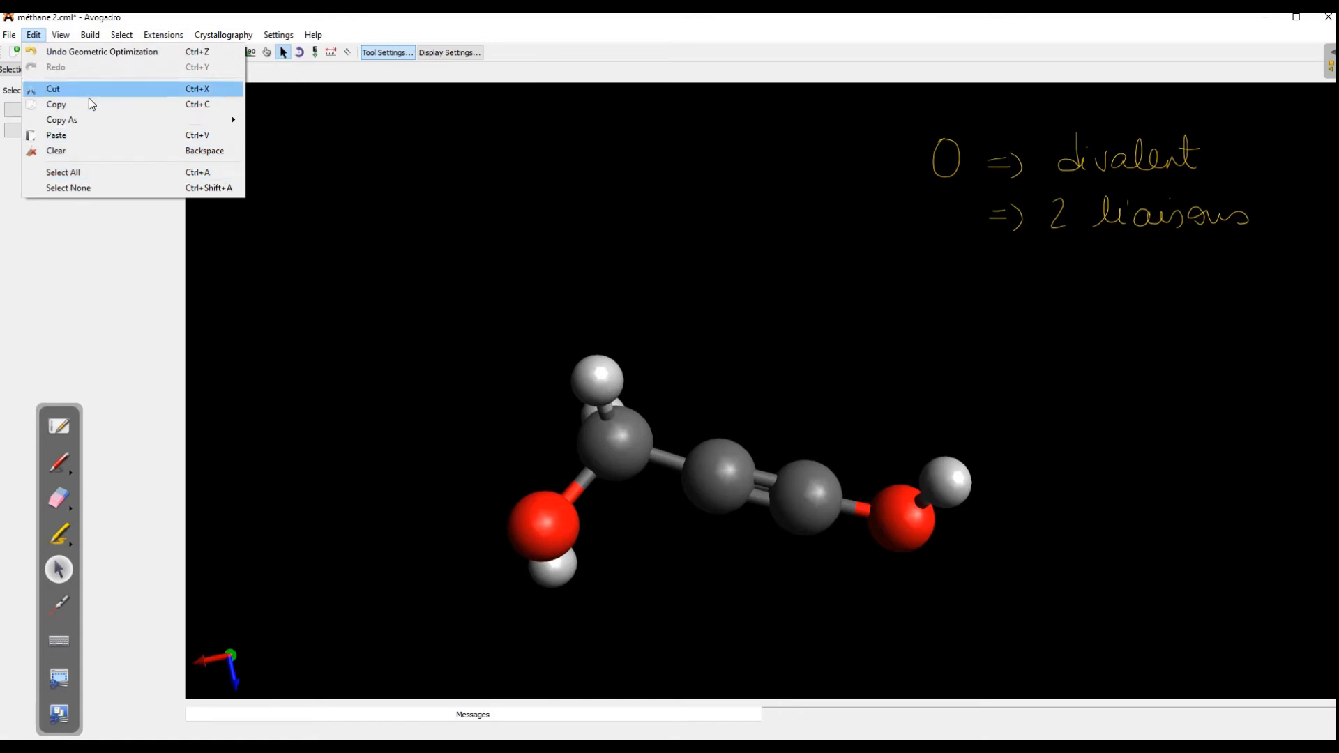
pyautogui.click(96, 51)
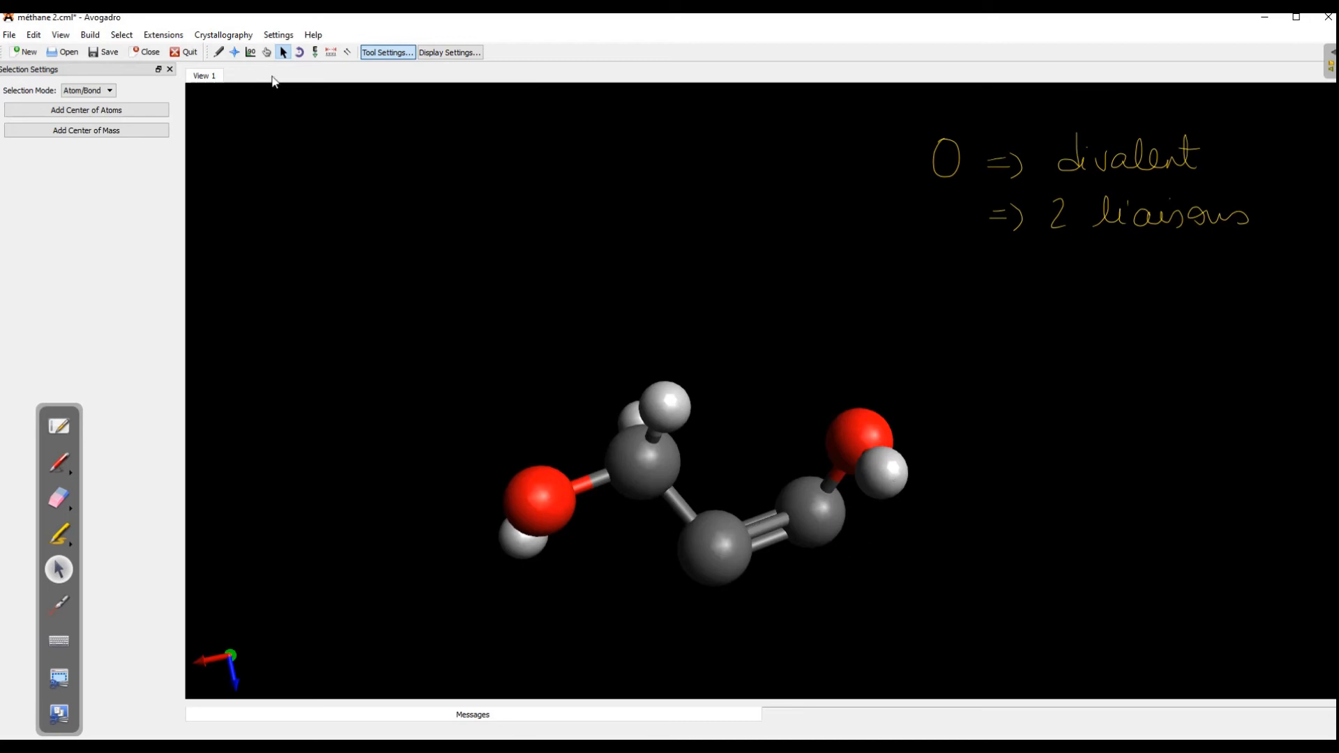
# - Delete the molecule's carbon and oxygen atoms one after another with the Draw tool until the view is empty
pyautogui.click(220, 52)
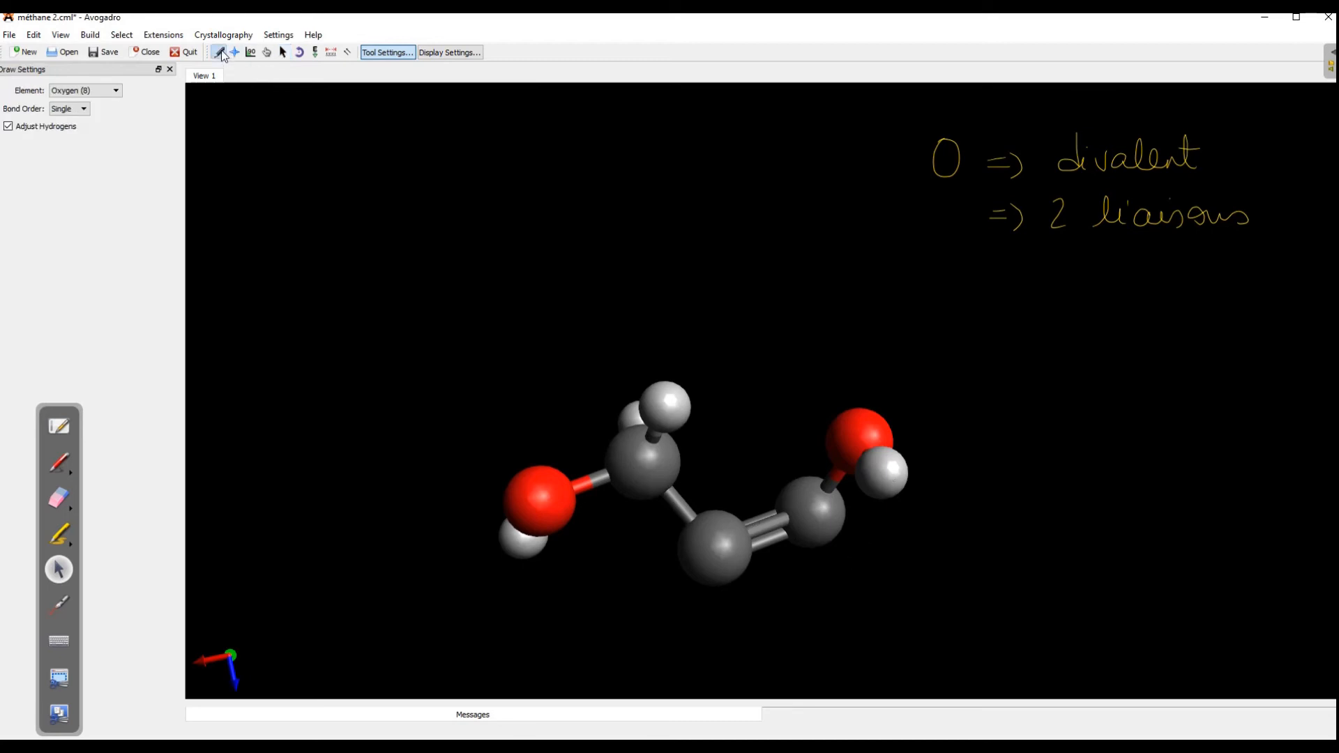
pyautogui.rightClick(641, 463)
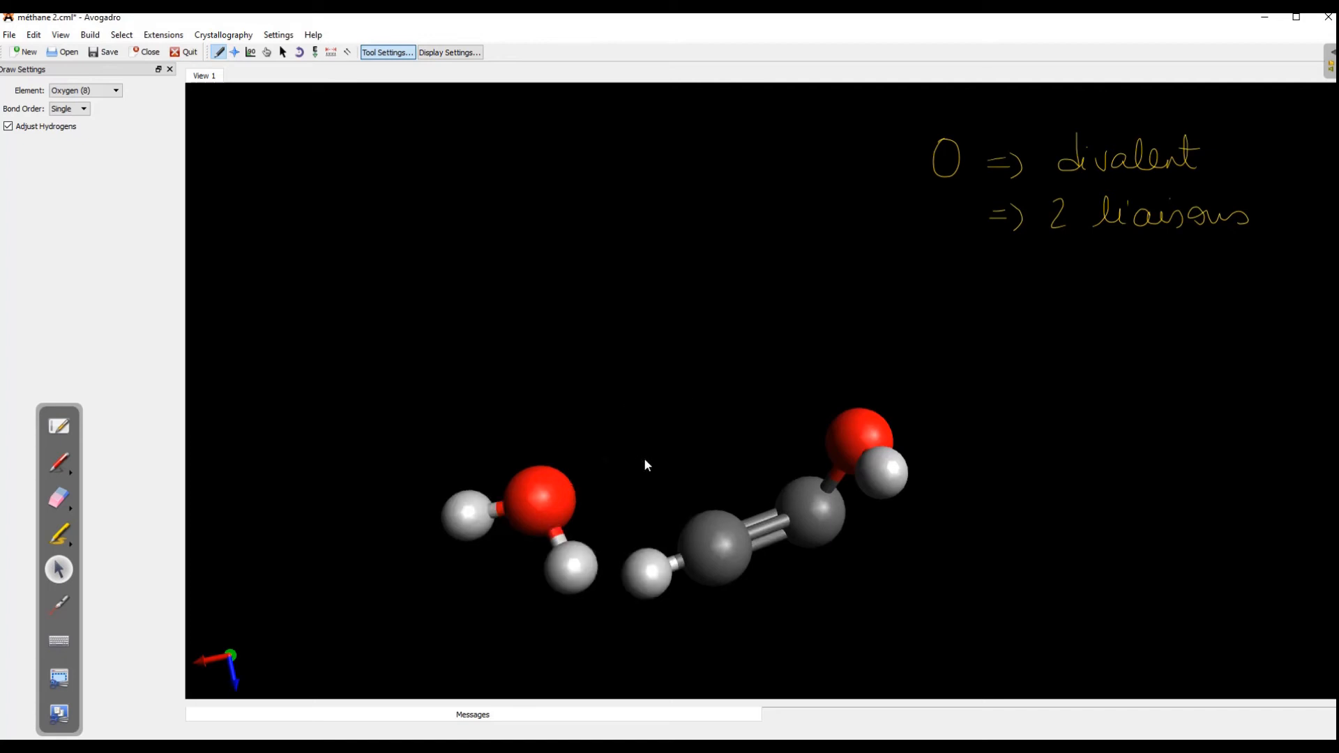
pyautogui.rightClick(545, 500)
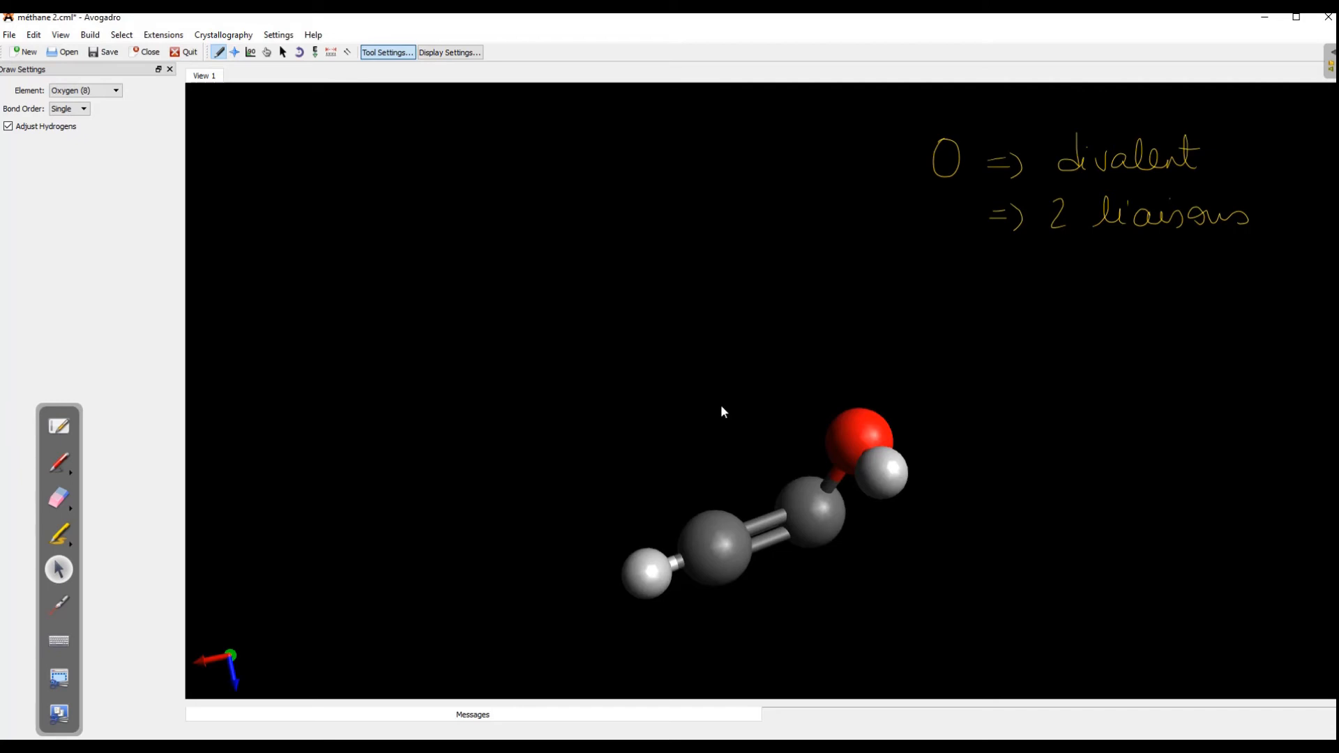
pyautogui.rightClick(715, 548)
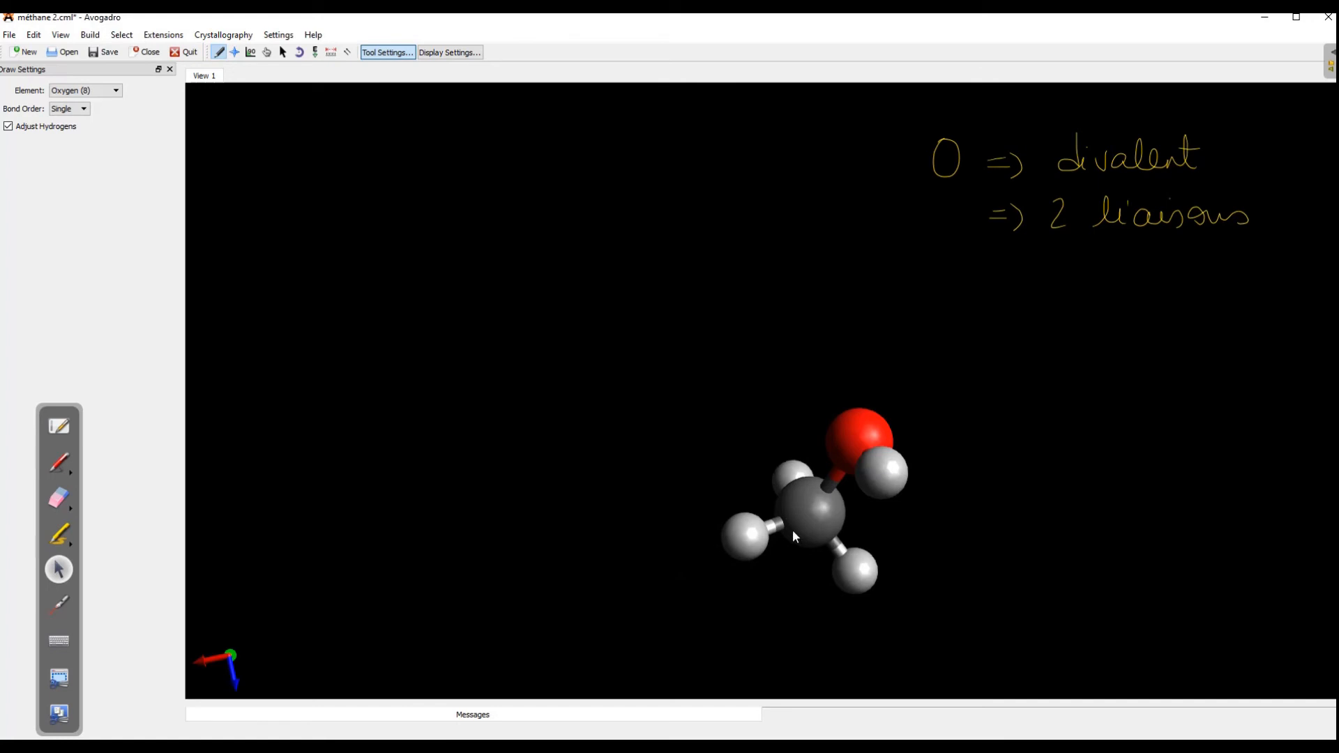
pyautogui.rightClick(812, 512)
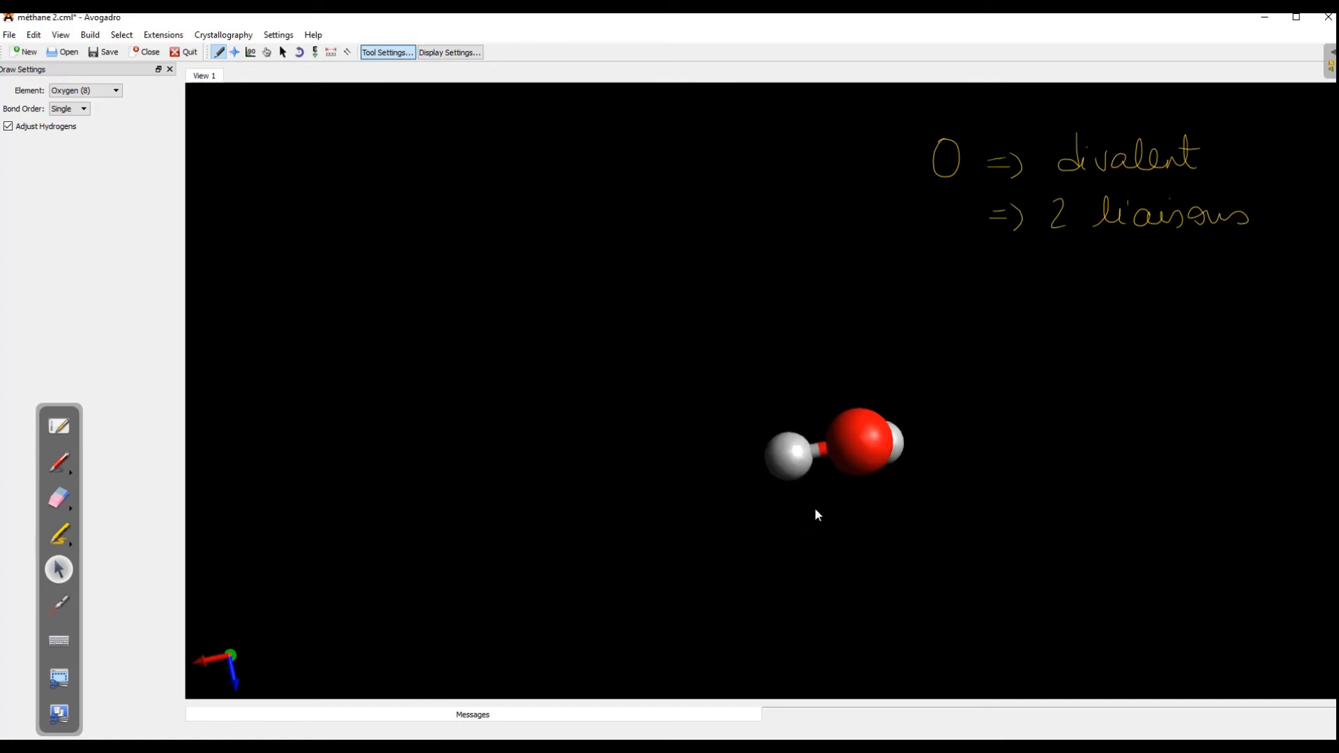
pyautogui.rightClick(847, 450)
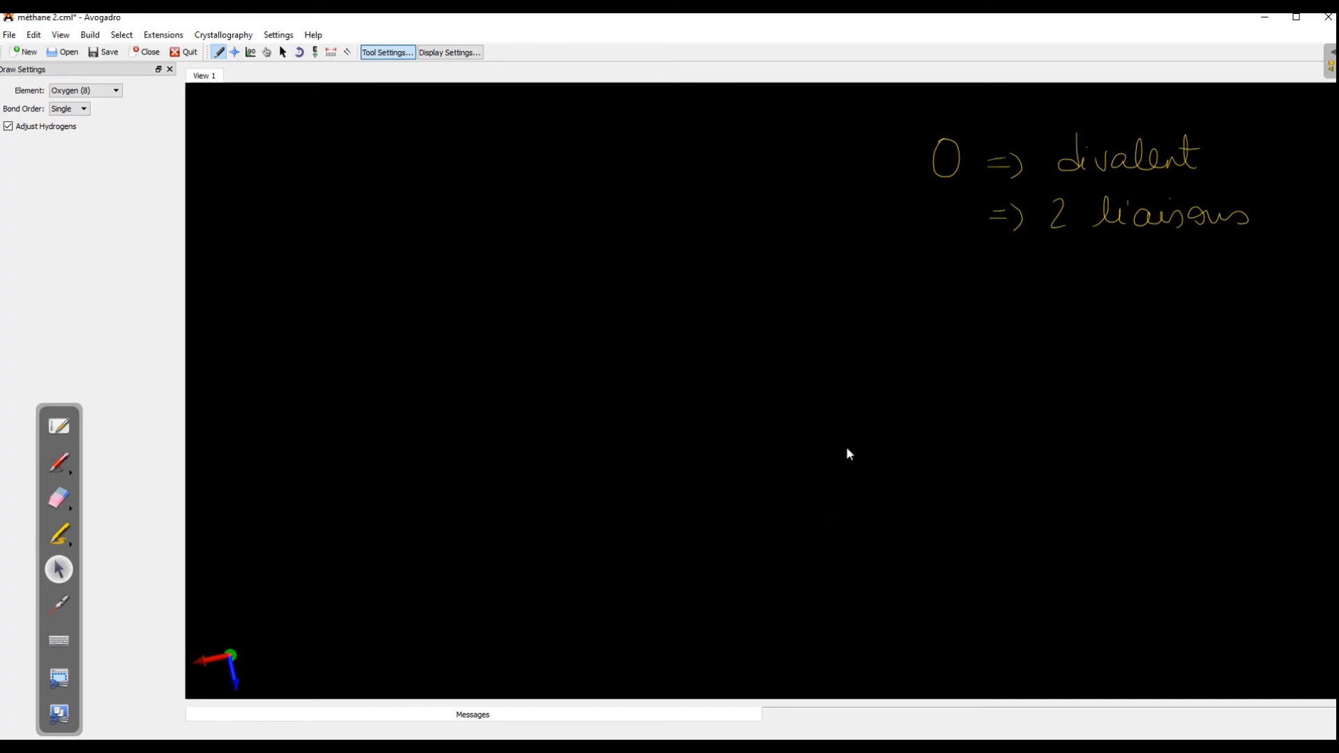
# - Erase the handwritten note about oxygen's bonds and return to the pointer
pyautogui.click(59, 497)
pyautogui.moveTo(1018, 213)
pyautogui.mouseDown()
pyautogui.moveTo(945, 182)
pyautogui.moveTo(1233, 189)
pyautogui.moveTo(1050, 218)
pyautogui.mouseUp()
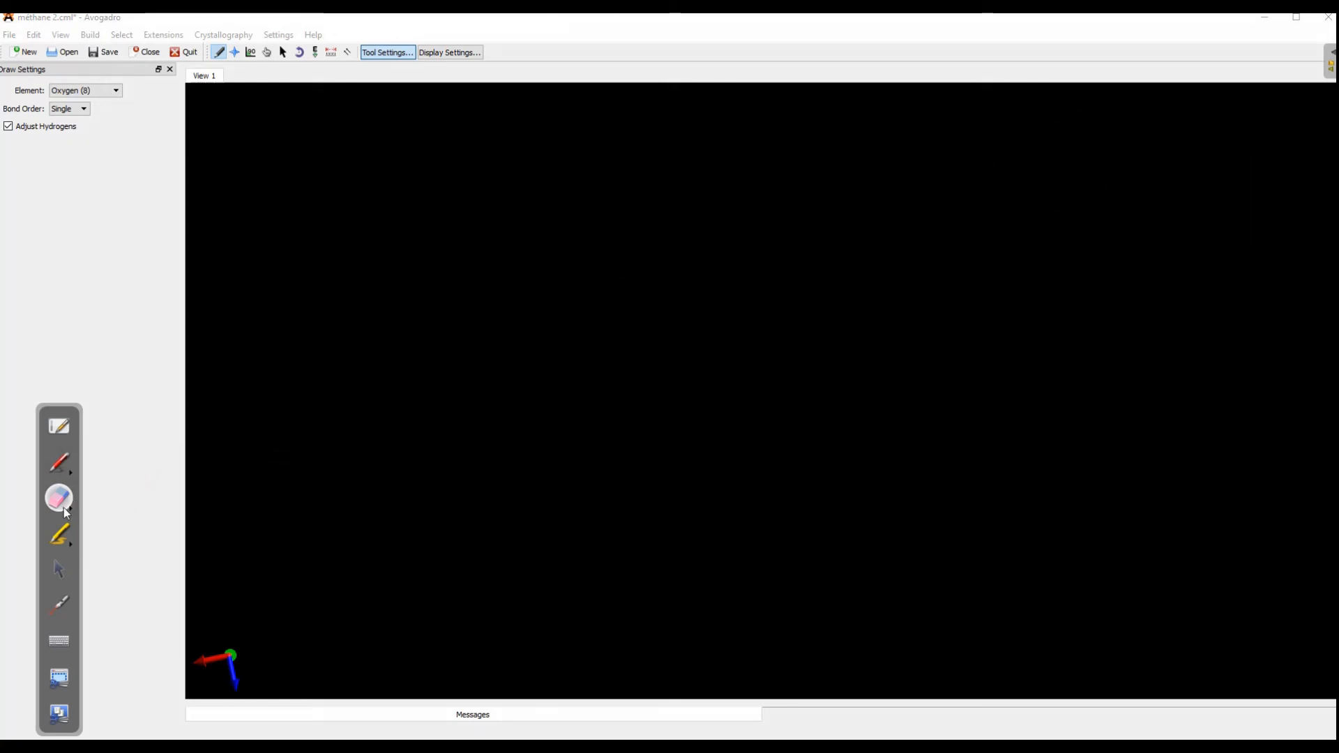
pyautogui.click(60, 569)
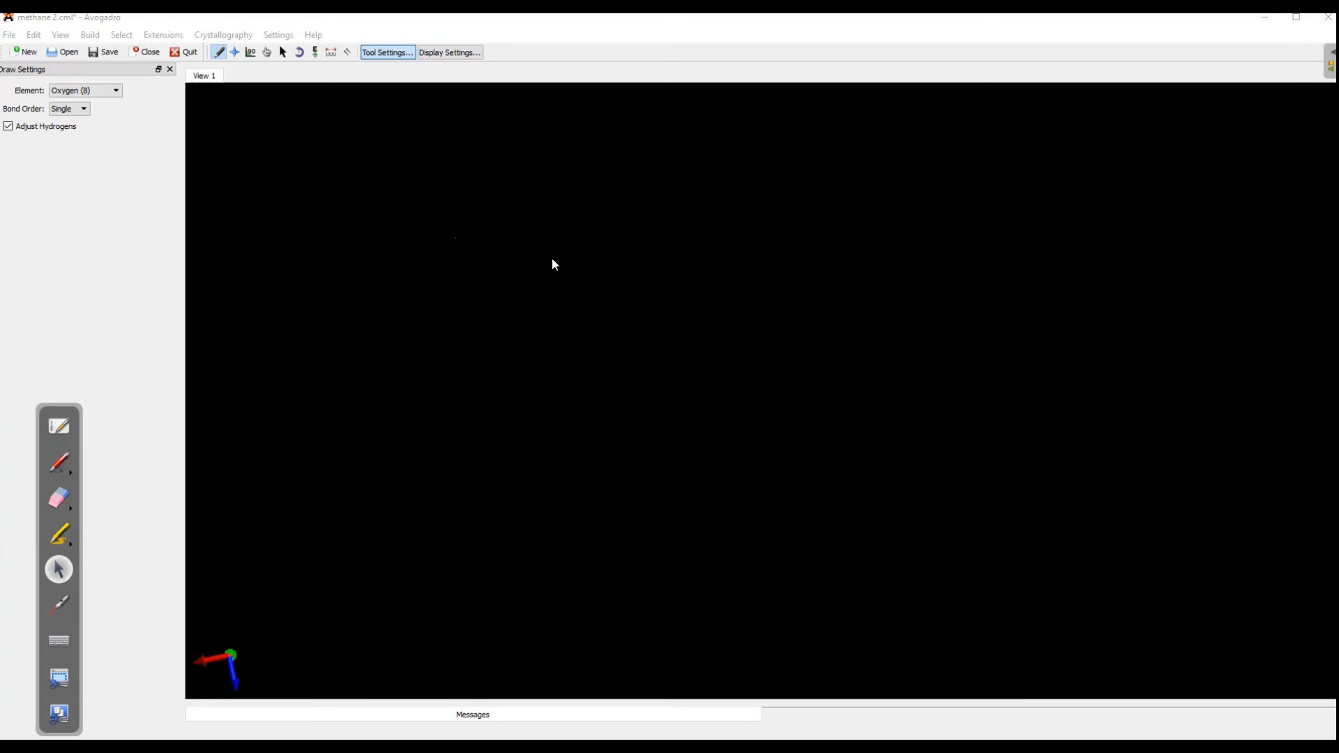
# - Draw a single carbon atom with adjusted hydrogens in the empty view to form a methane molecule
pyautogui.click(117, 89)
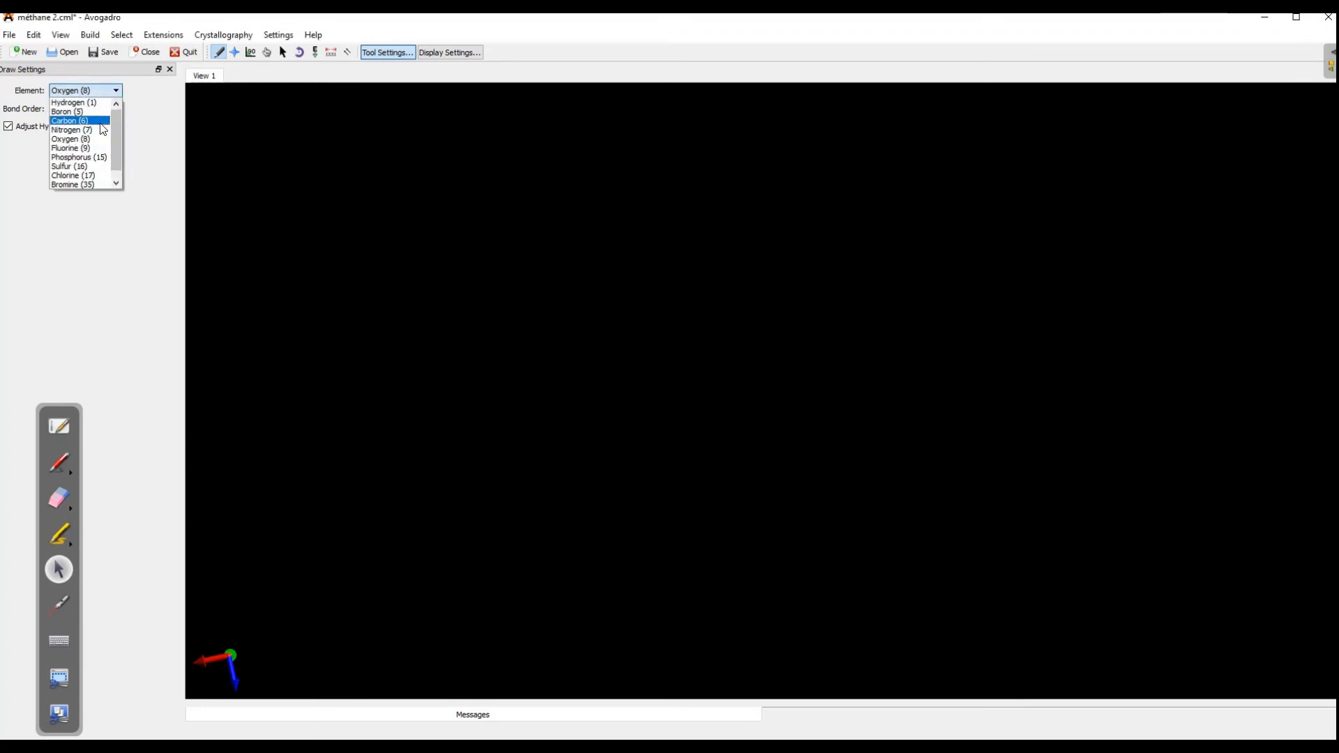
pyautogui.click(115, 124)
pyautogui.click(681, 339)
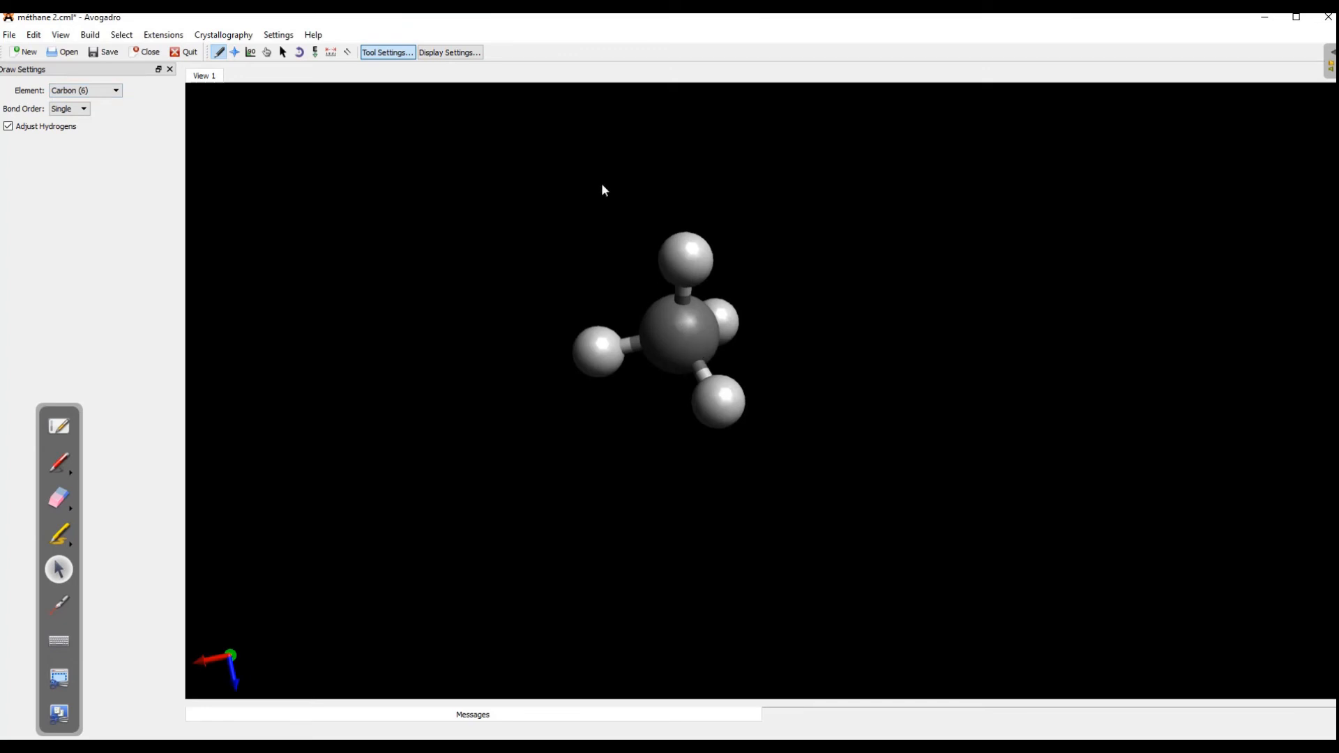
# - Shift the methane's carbon atom slightly with the Manipulate tool, and optimize the molecule's geometry
pyautogui.click(267, 53)
pyautogui.moveTo(690, 352)
pyautogui.mouseDown()
pyautogui.moveTo(641, 223)
pyautogui.moveTo(644, 344)
pyautogui.moveTo(526, 535)
pyautogui.moveTo(794, 543)
pyautogui.moveTo(948, 254)
pyautogui.moveTo(564, 191)
pyautogui.moveTo(693, 583)
pyautogui.moveTo(816, 311)
pyautogui.moveTo(691, 354)
pyautogui.mouseUp()
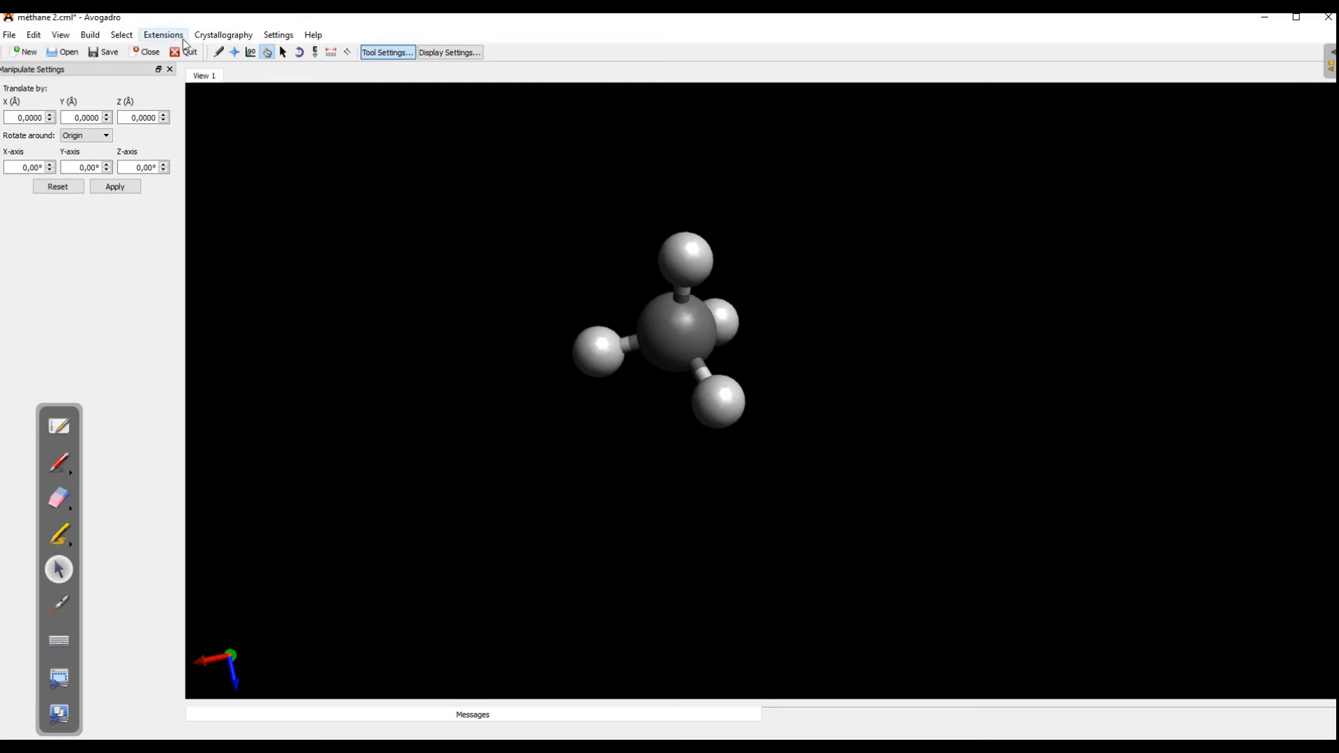
pyautogui.click(165, 35)
pyautogui.click(186, 74)
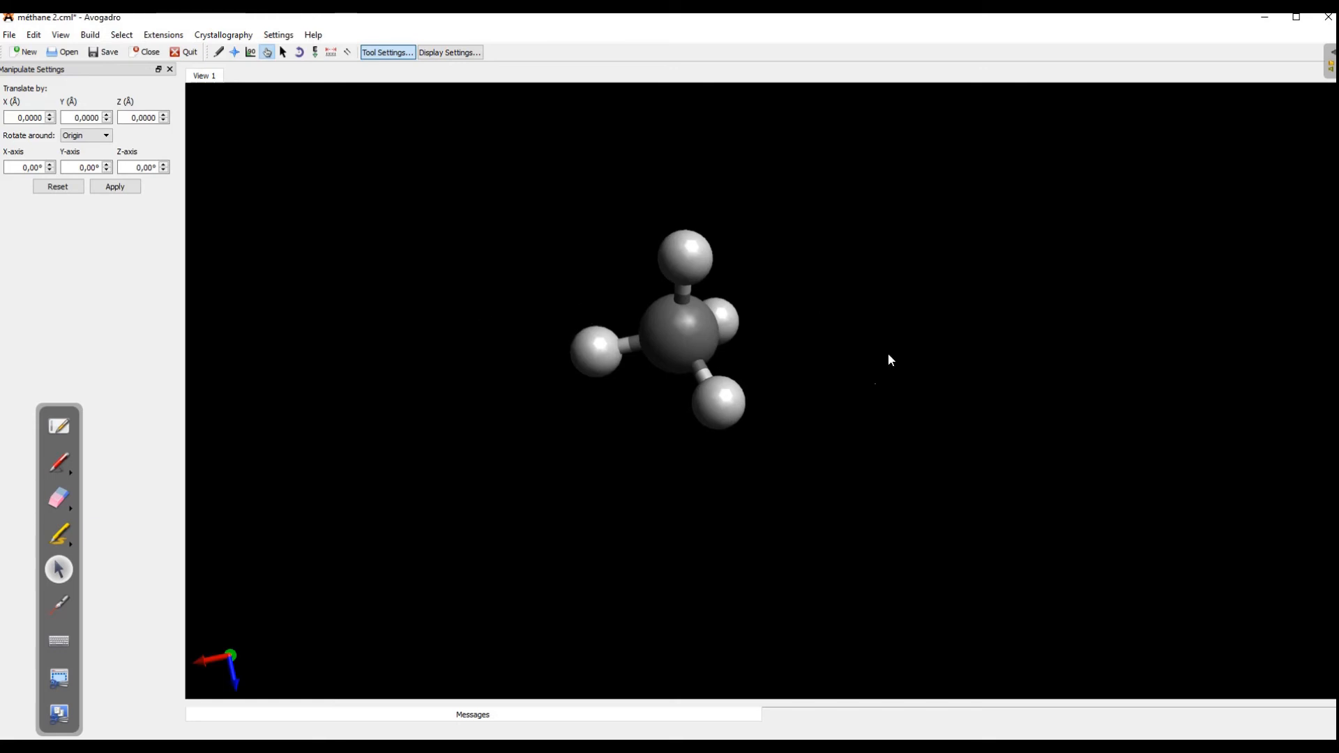
# - Rotate and pan the methane molecule with the Navigate tool to view it from several sides
pyautogui.click(234, 52)
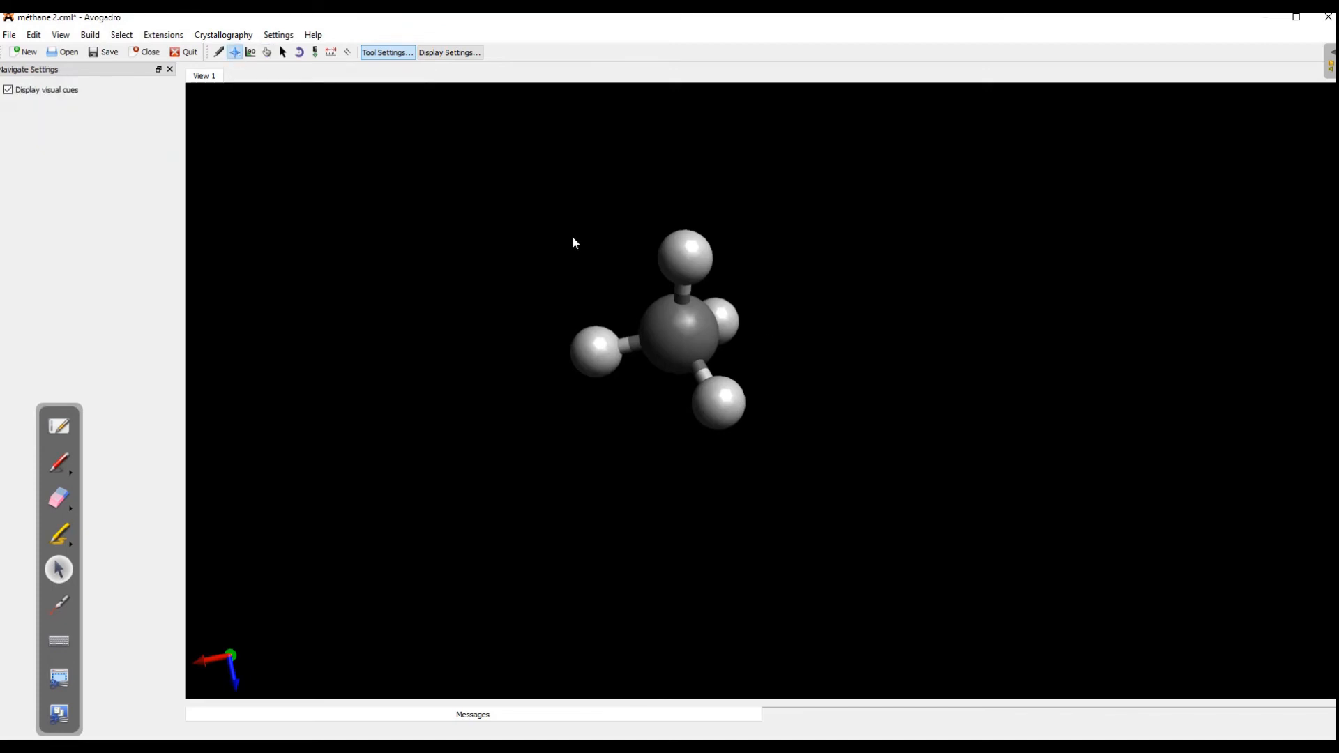
pyautogui.moveTo(689, 333); pyautogui.dragTo(557, 300)
pyautogui.moveTo(770, 359); pyautogui.dragTo(708, 355)
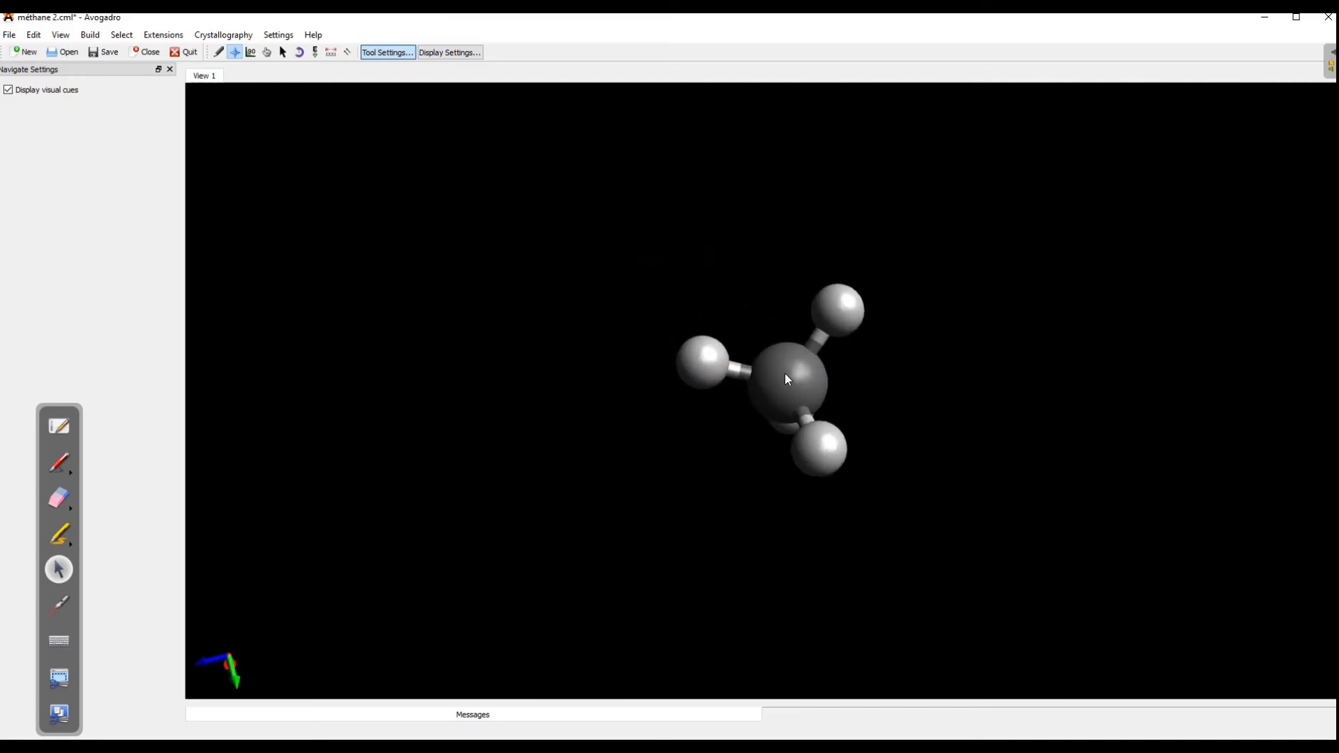
pyautogui.moveTo(786, 380); pyautogui.dragTo(795, 388)
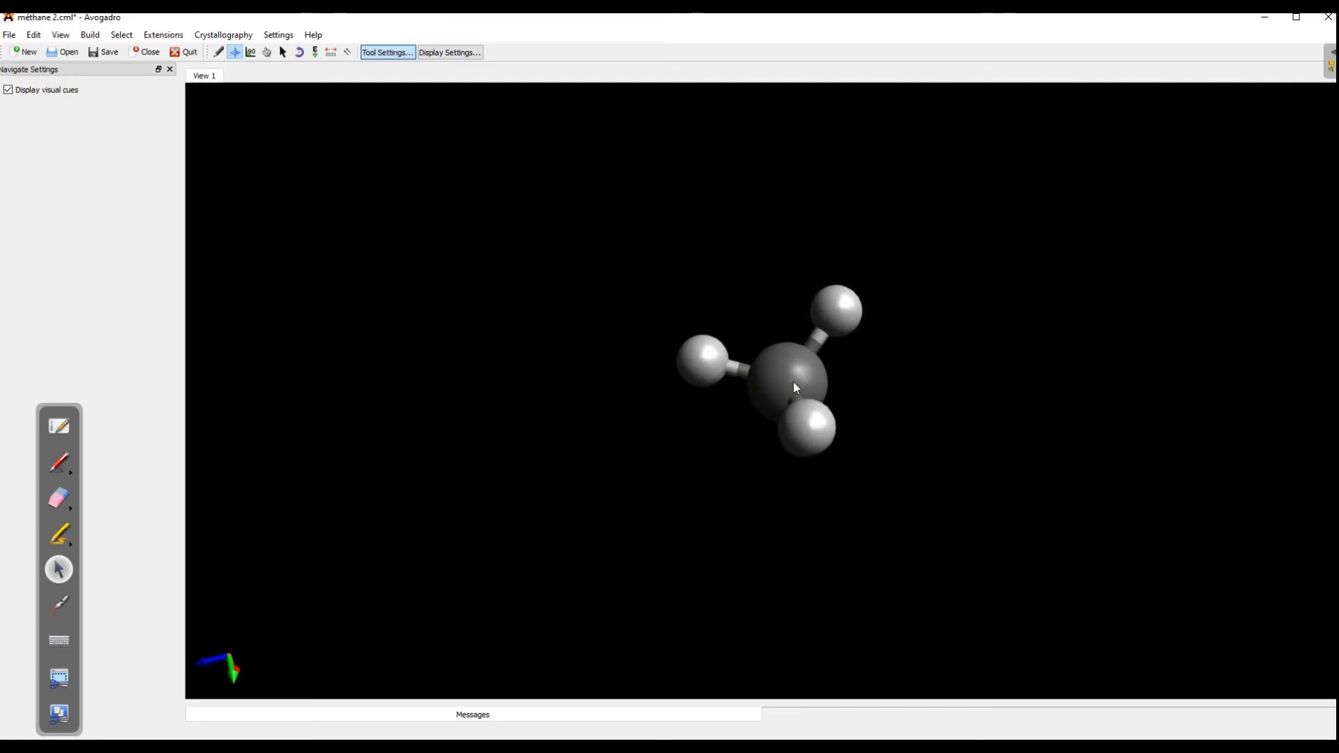
pyautogui.moveTo(793, 383); pyautogui.dragTo(725, 304, button='right')
pyautogui.moveTo(718, 307); pyautogui.dragTo(563, 359)
pyautogui.moveTo(815, 308); pyautogui.dragTo(1056, 300)
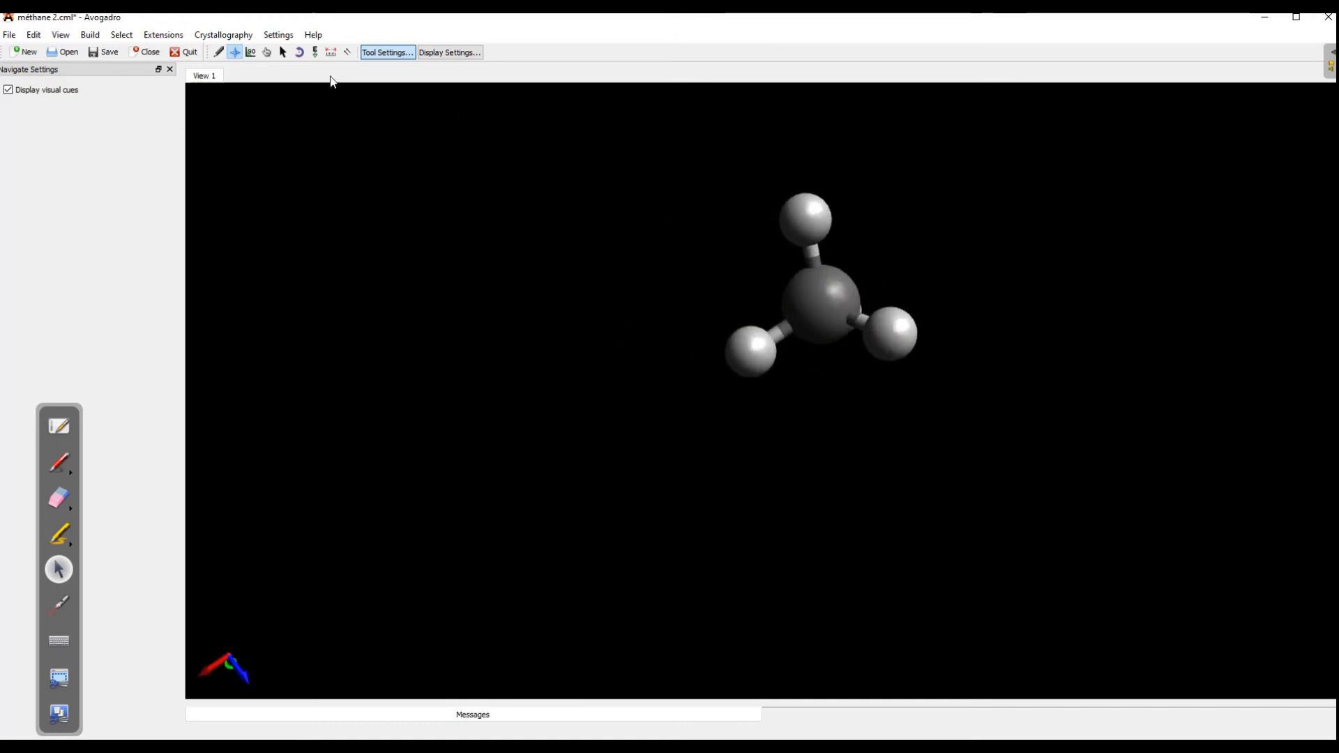
# - Spin the methane with the Auto Rotate tool in one direction, reset it, spin it the opposite way, and stop the rotation
pyautogui.click(299, 53)
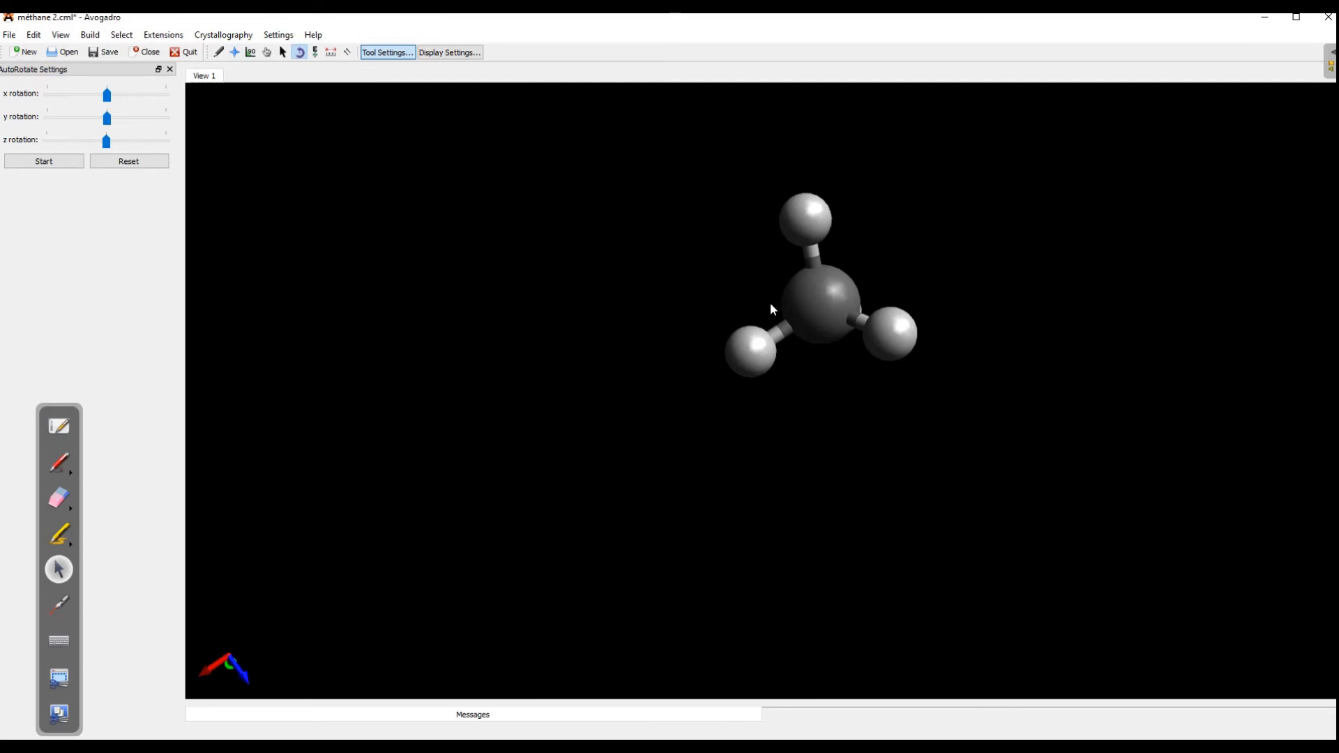
pyautogui.moveTo(769, 303); pyautogui.dragTo(1035, 291)
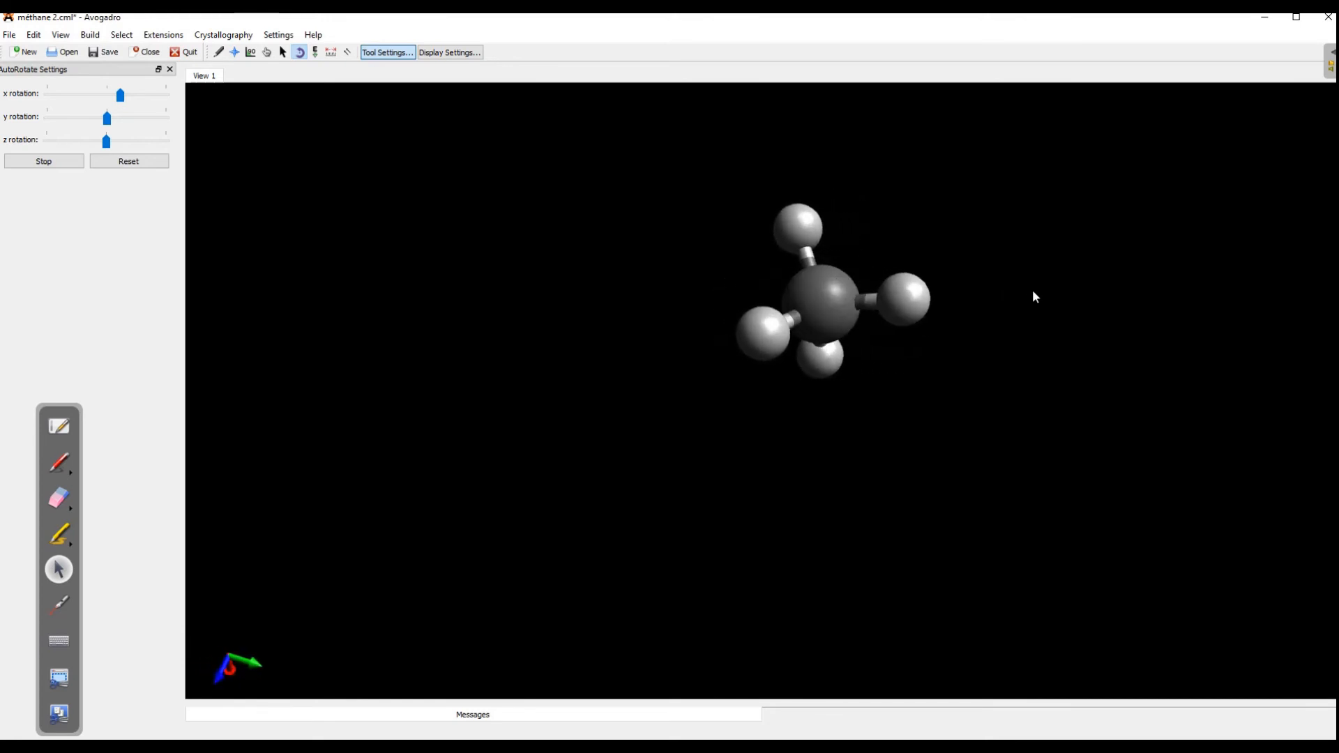
pyautogui.click(51, 164)
pyautogui.click(139, 166)
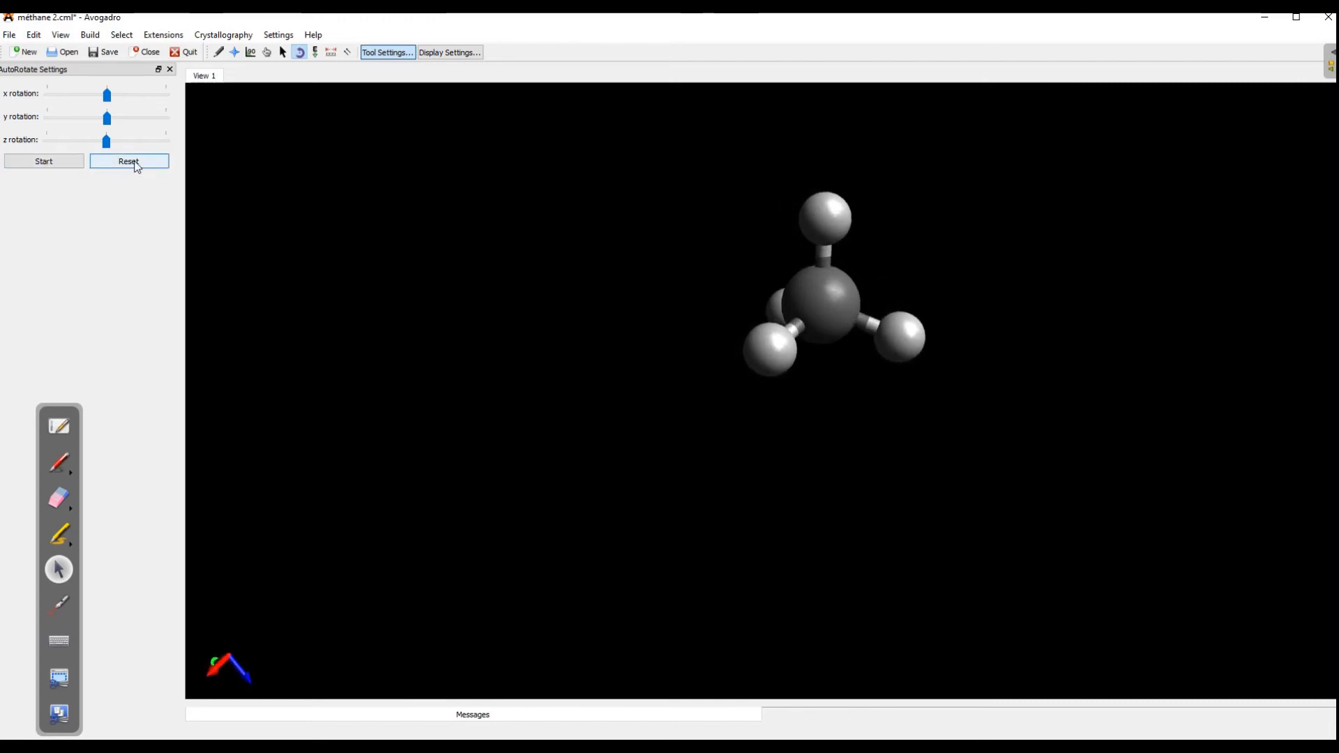
pyautogui.moveTo(507, 241); pyautogui.dragTo(221, 248)
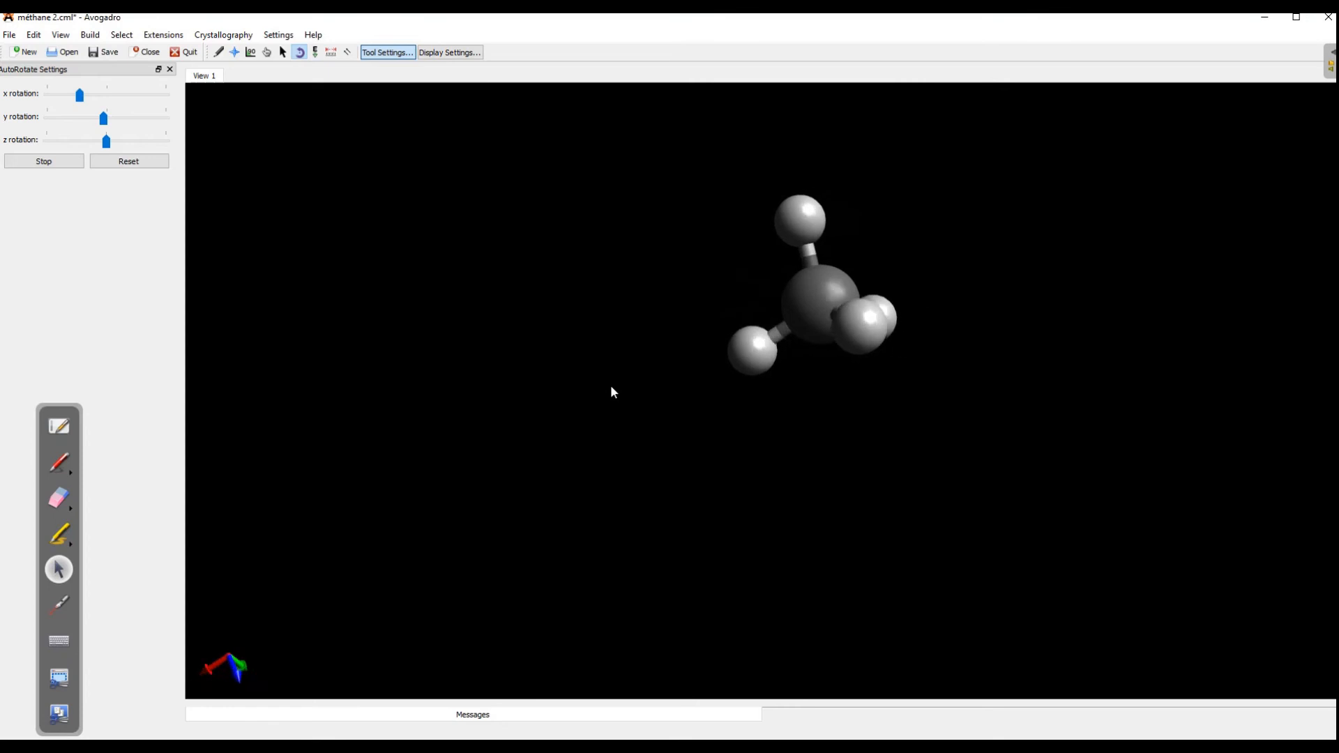
pyautogui.click(65, 164)
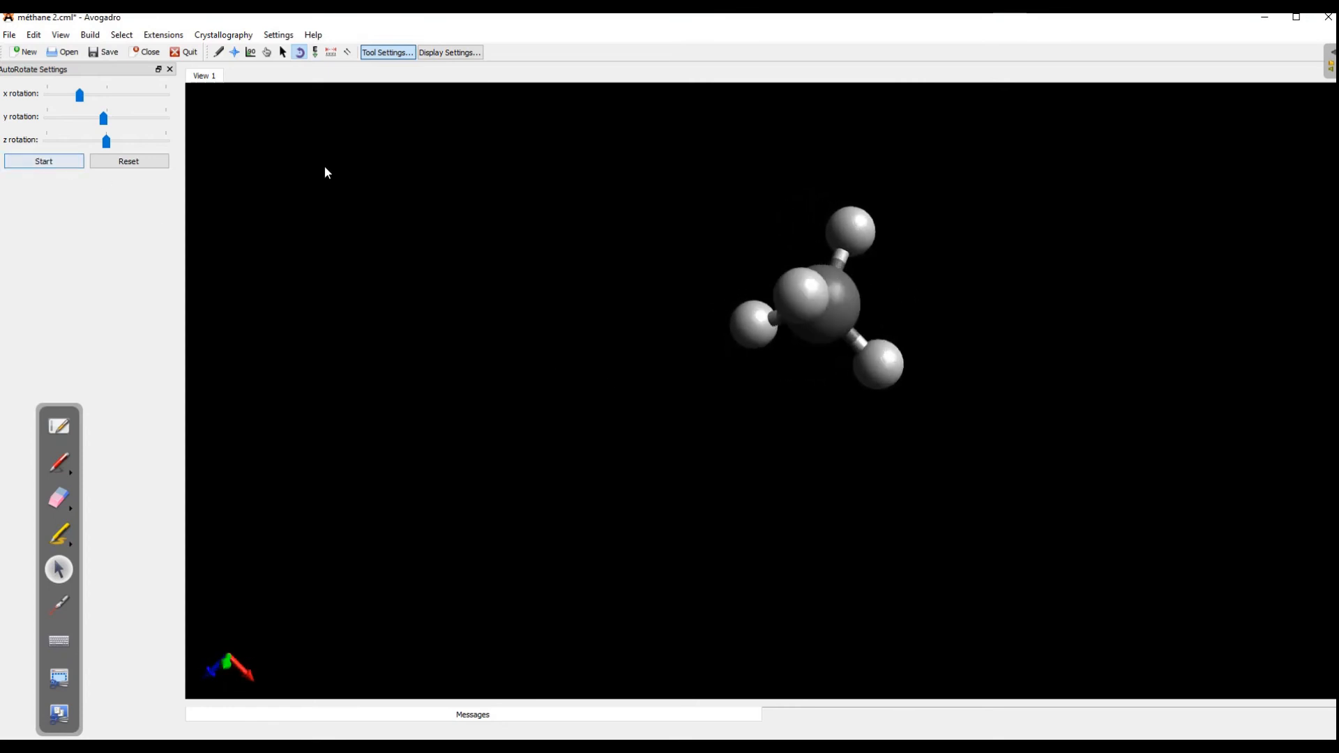
# - Turn the methane manually with the Navigate tool to examine its tetrahedral arrangement
pyautogui.click(235, 52)
pyautogui.moveTo(821, 298); pyautogui.dragTo(724, 303)
pyautogui.moveTo(877, 292); pyautogui.dragTo(831, 331)
pyautogui.moveTo(918, 286); pyautogui.dragTo(774, 197)
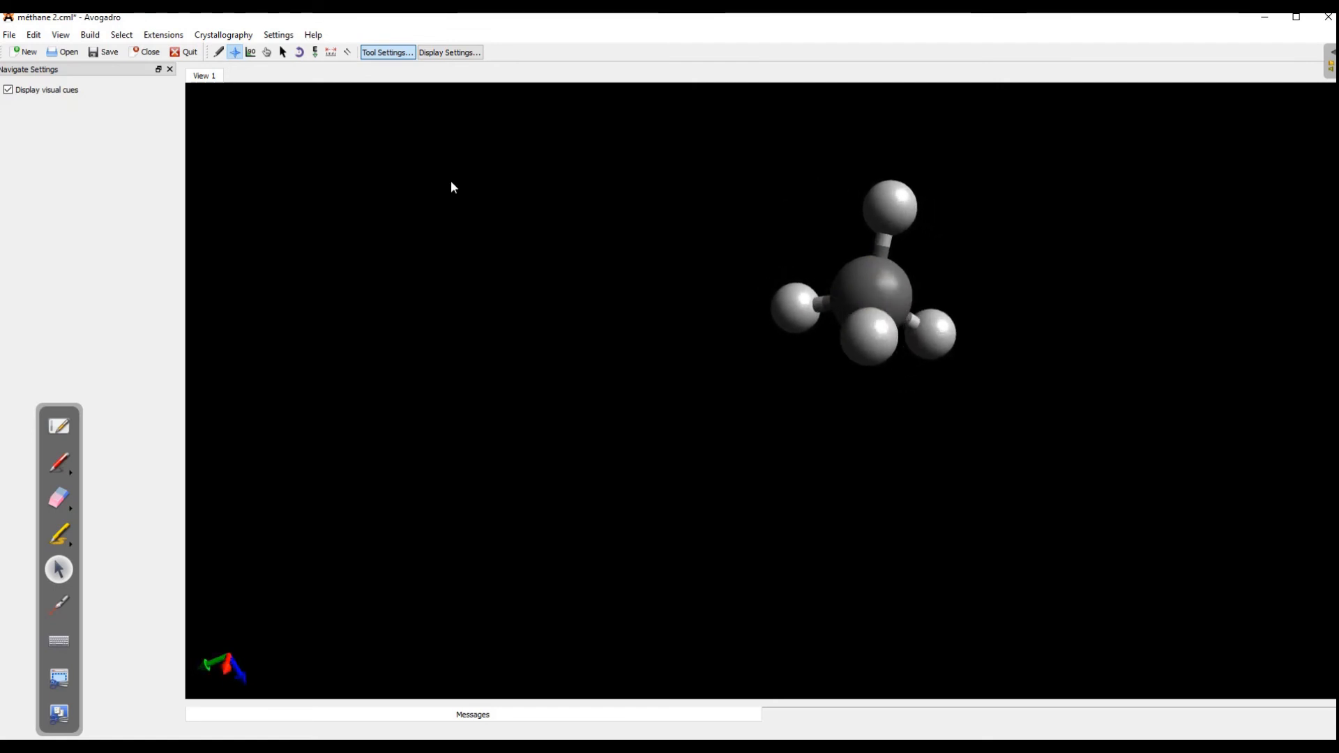
# - Rotate the methane with the Selection tool active and zoom in on it
pyautogui.click(283, 53)
pyautogui.moveTo(930, 309); pyautogui.dragTo(792, 281)
pyautogui.moveTo(902, 280); pyautogui.dragTo(944, 317)
pyautogui.moveTo(848, 266); pyautogui.dragTo(918, 264)
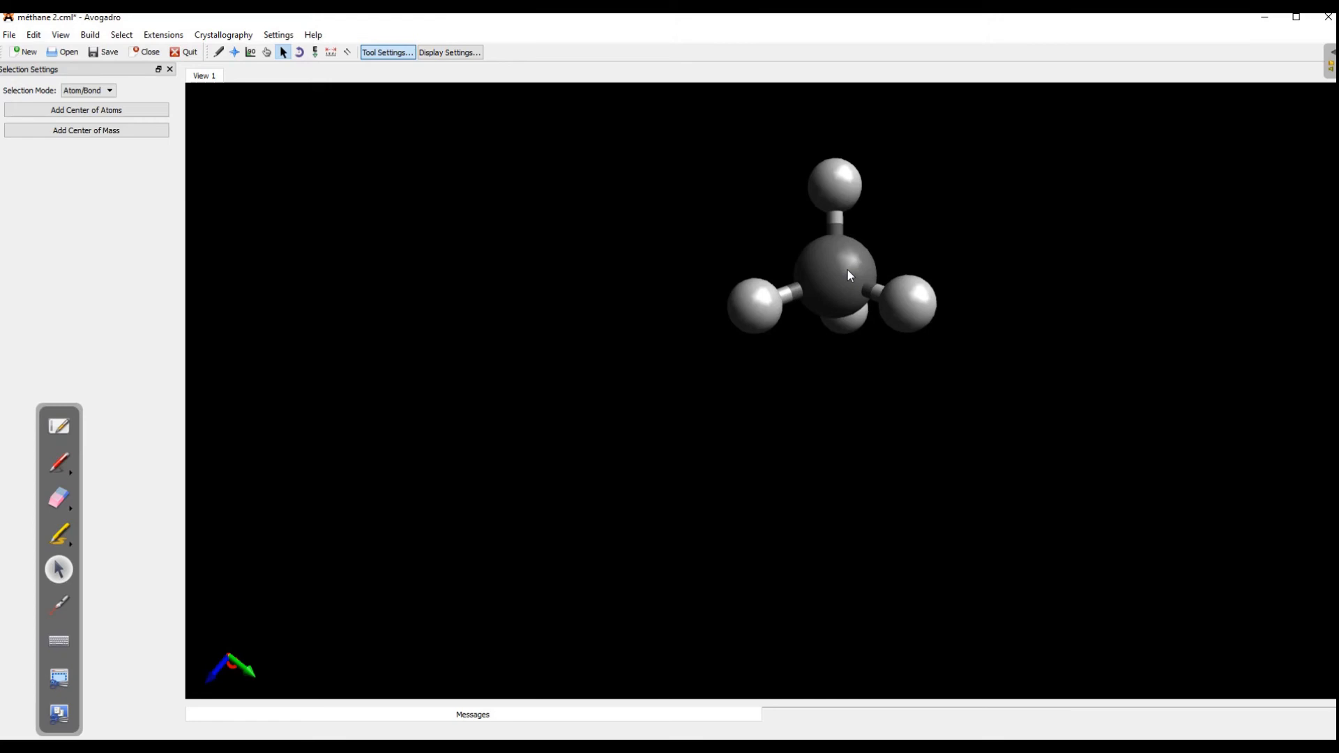
pyautogui.moveTo(835, 265); pyautogui.dragTo(841, 270)
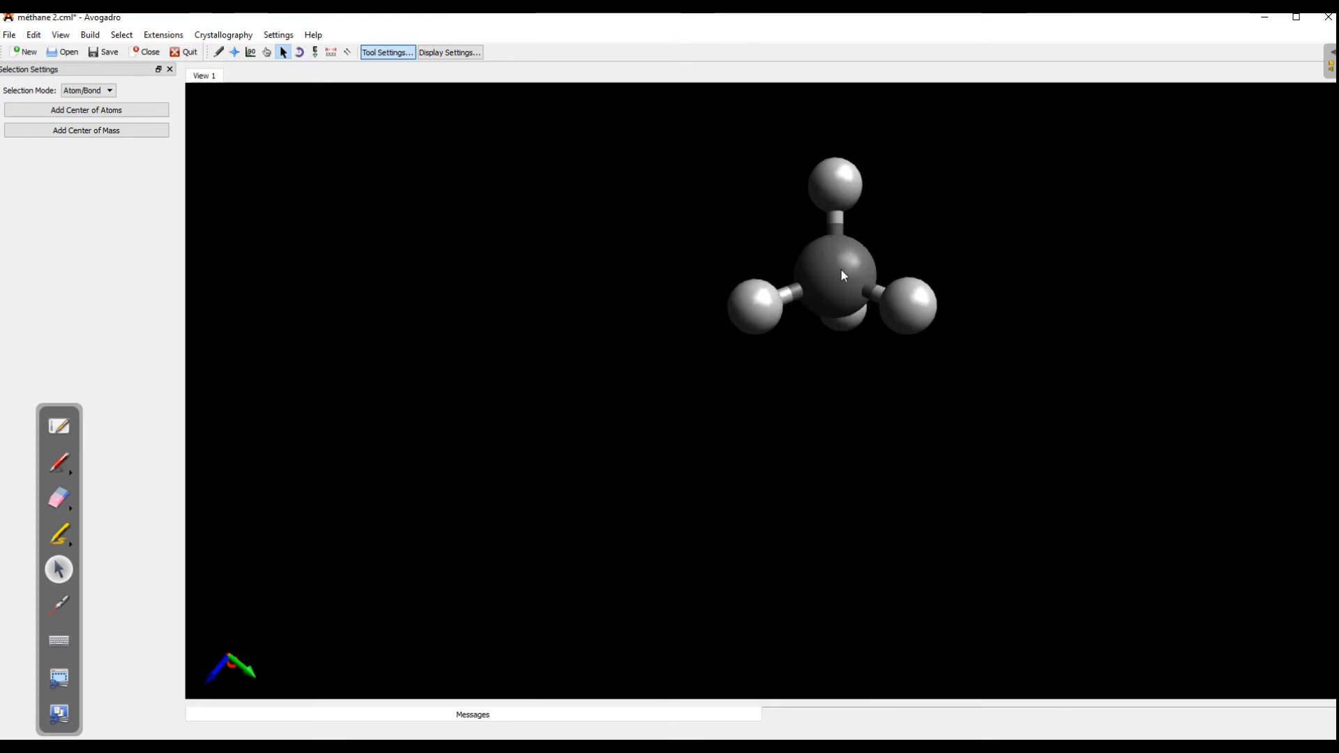
pyautogui.scroll(3, 849, 278)
pyautogui.scroll(-2, 849, 278)
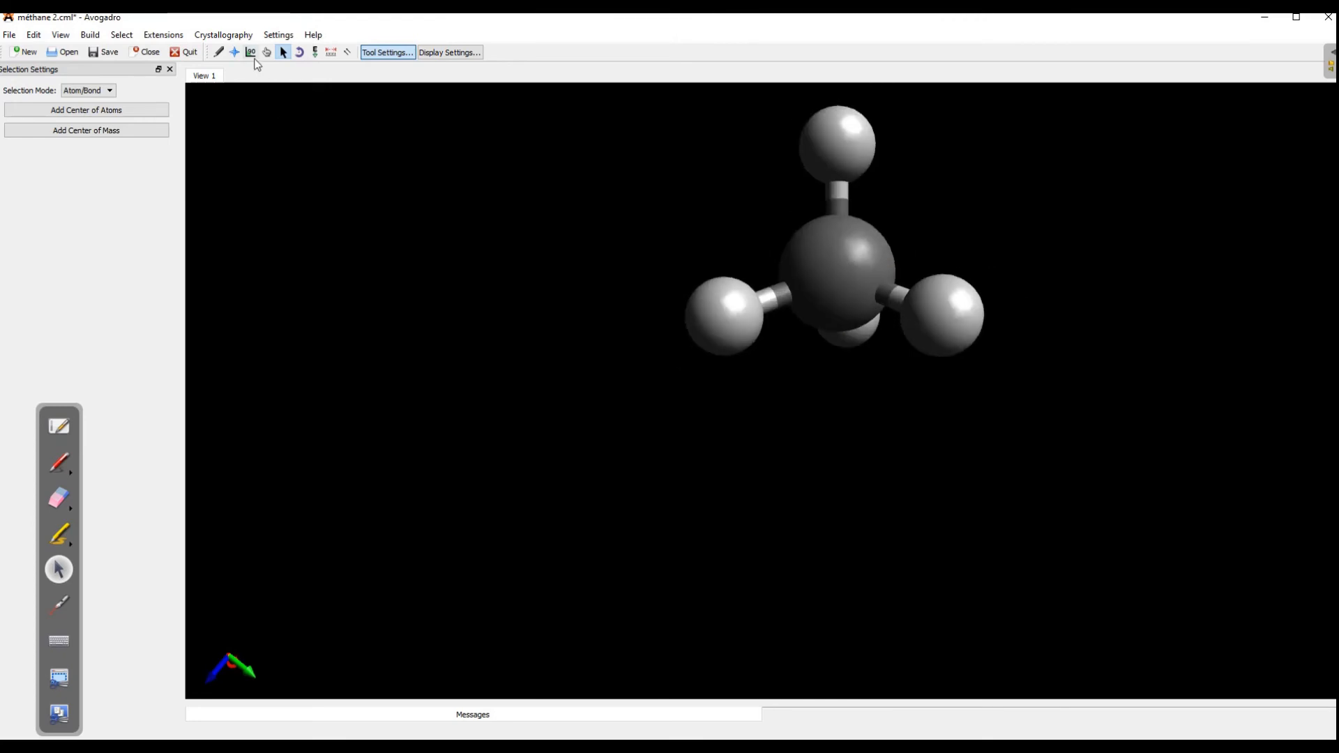
# - Move the methane to the middle of the view with the Navigate tool, and turn it with the Selection tool active
pyautogui.click(234, 53)
pyautogui.moveTo(871, 270); pyautogui.dragTo(854, 281)
pyautogui.moveTo(854, 281); pyautogui.dragTo(691, 362, button='right')
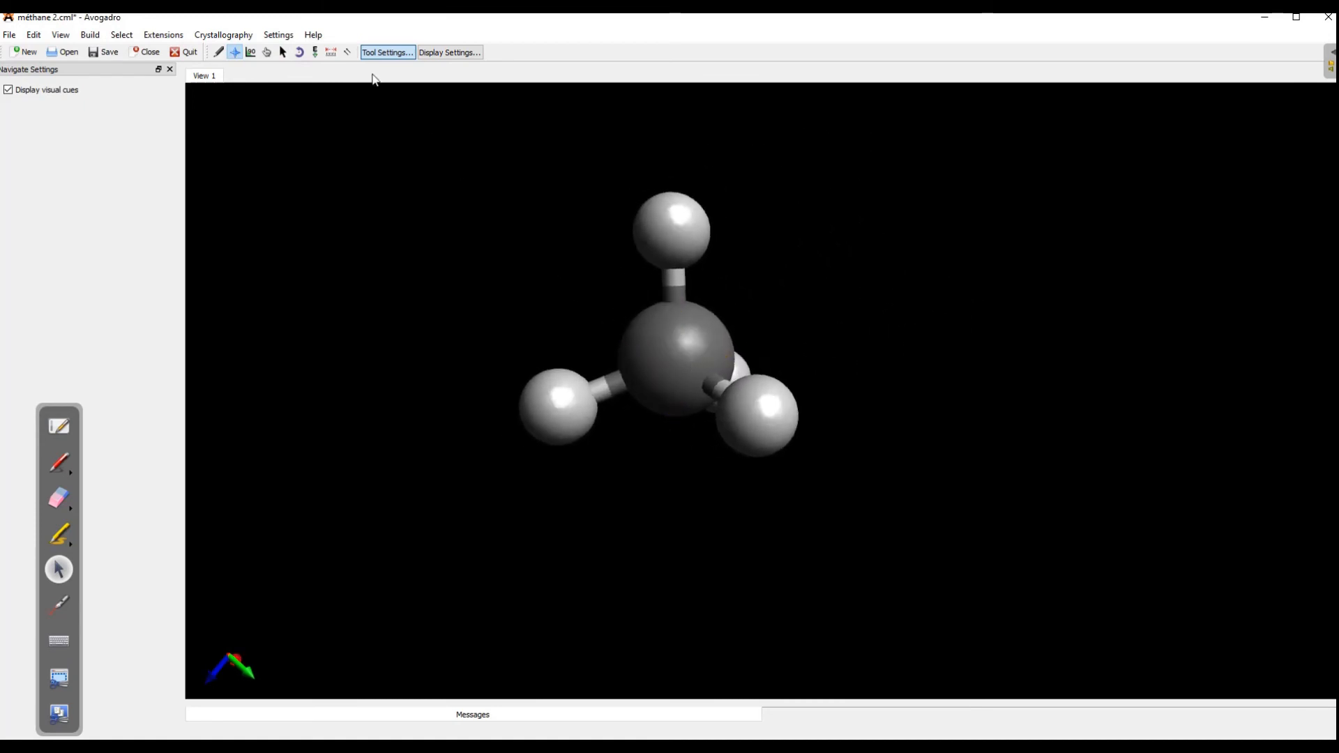
pyautogui.click(283, 53)
pyautogui.moveTo(620, 299); pyautogui.dragTo(697, 361, button='right')
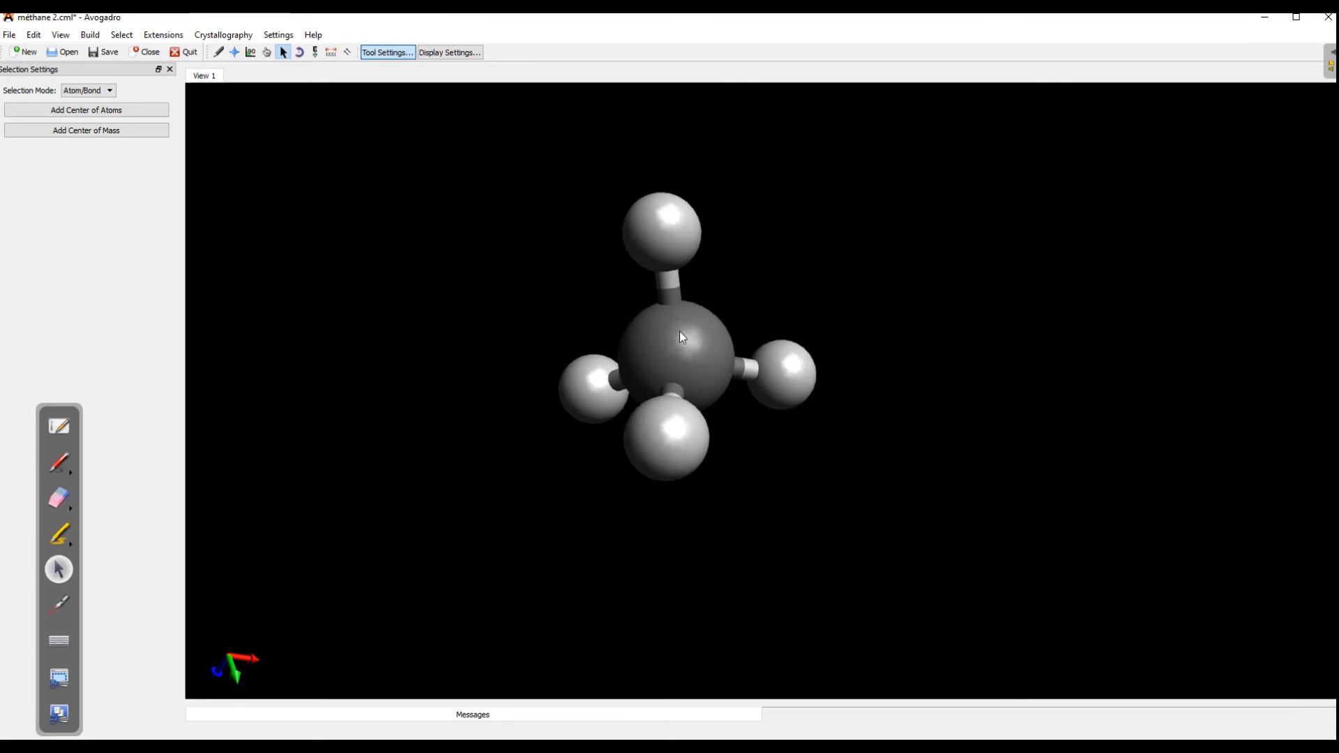
# - Show the methane's Angle Properties, place the table beside the molecule, and highlight the atoms of Angle 1
pyautogui.click(64, 37)
pyautogui.moveTo(159, 310)
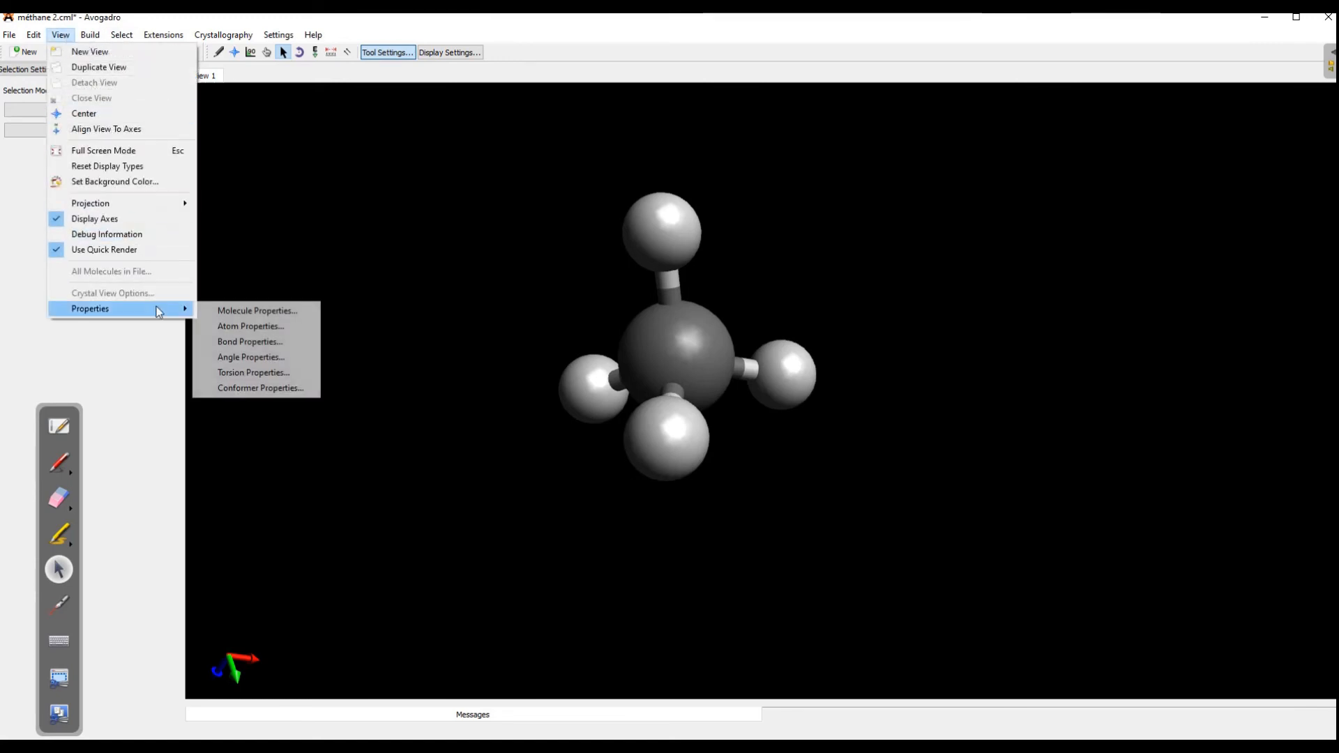
pyautogui.click(274, 359)
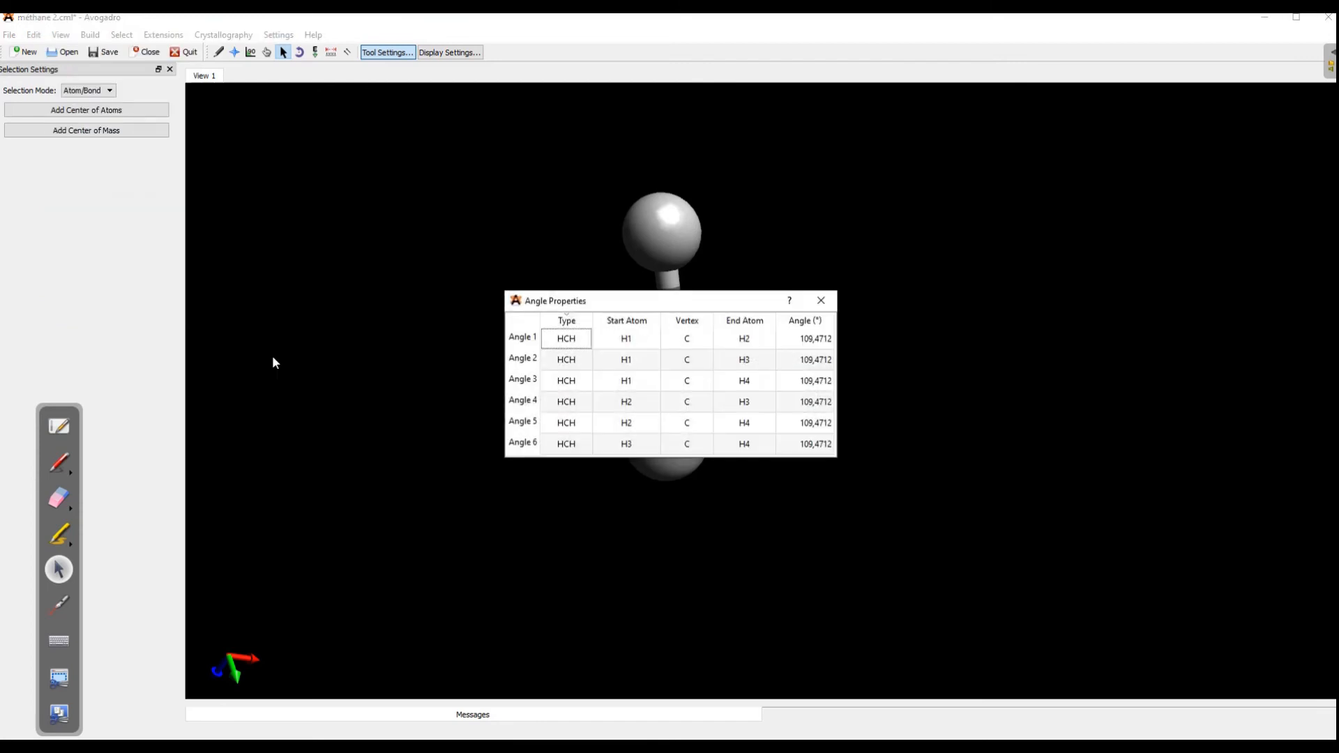
pyautogui.moveTo(645, 299); pyautogui.dragTo(989, 174)
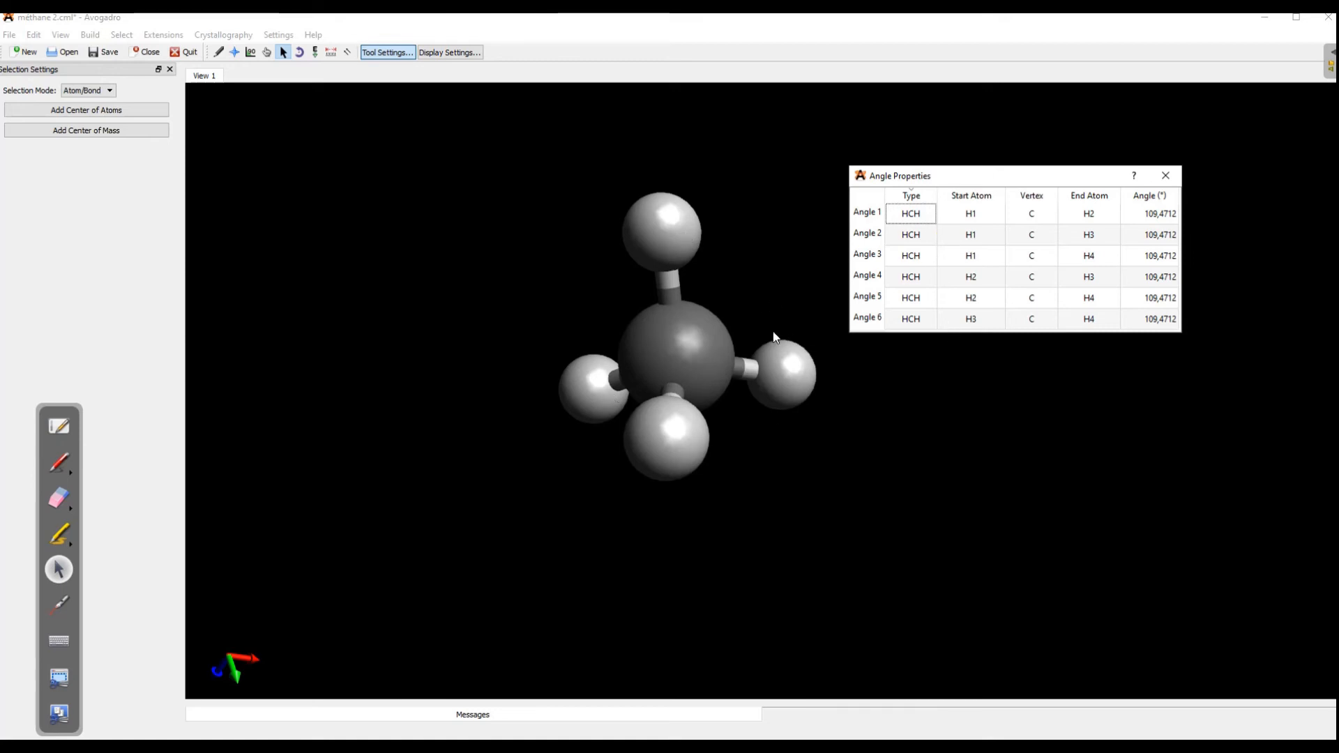
pyautogui.click(916, 219)
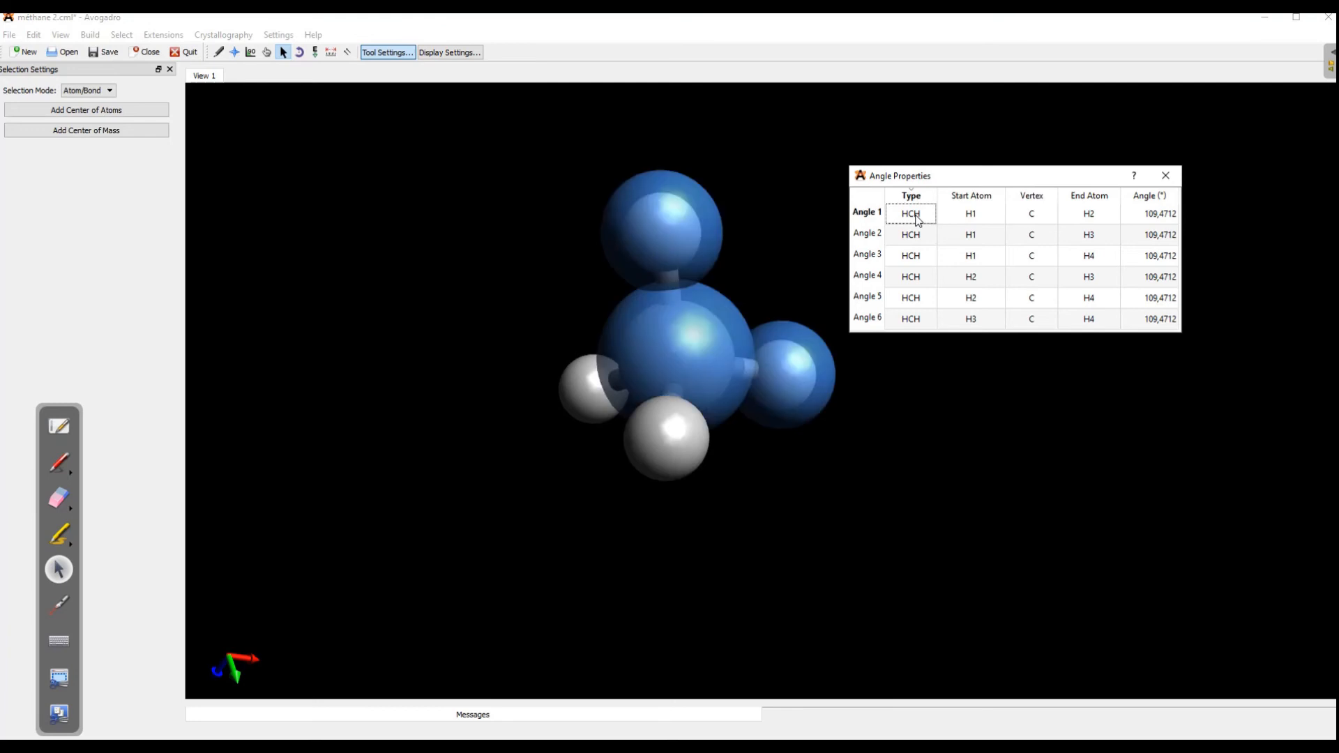
pyautogui.click(916, 218)
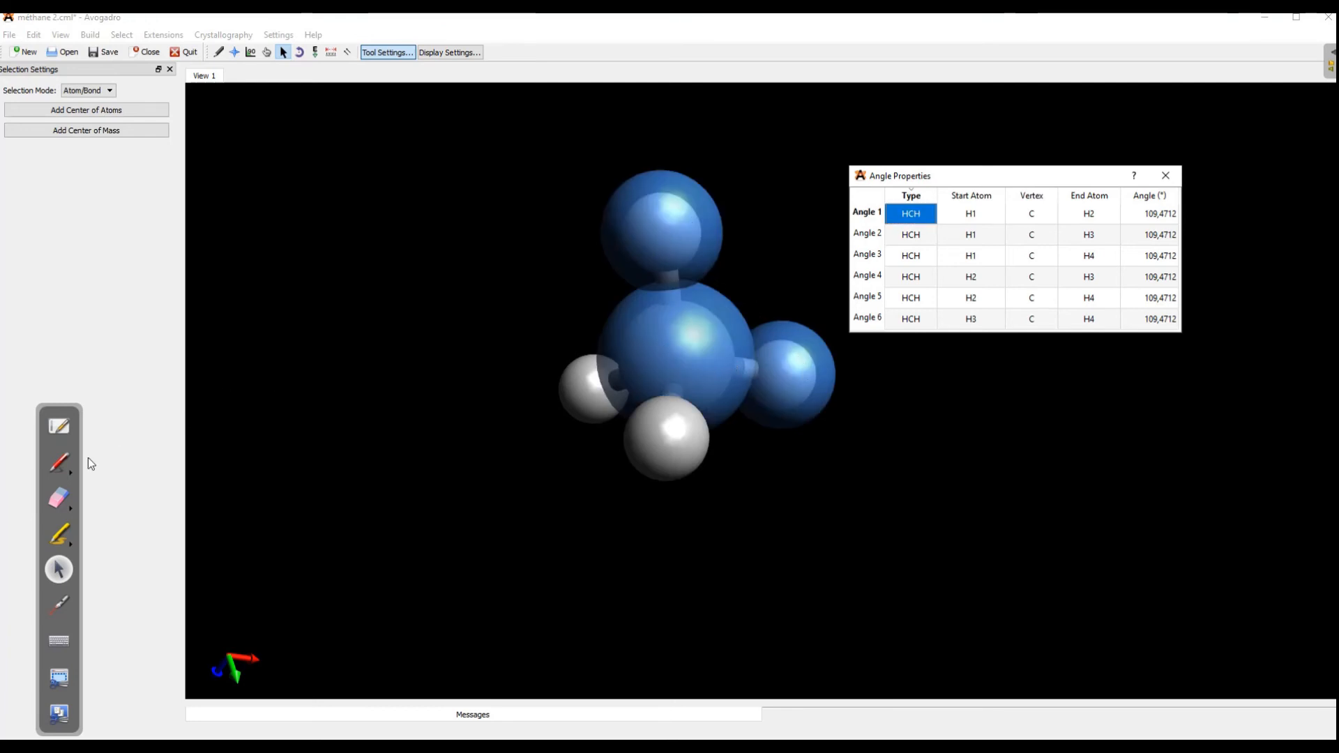
# - Mark Angle 1 on the molecule with the annotation pen, label it 109,5°, and circle the Angle (°) heading
pyautogui.click(58, 463)
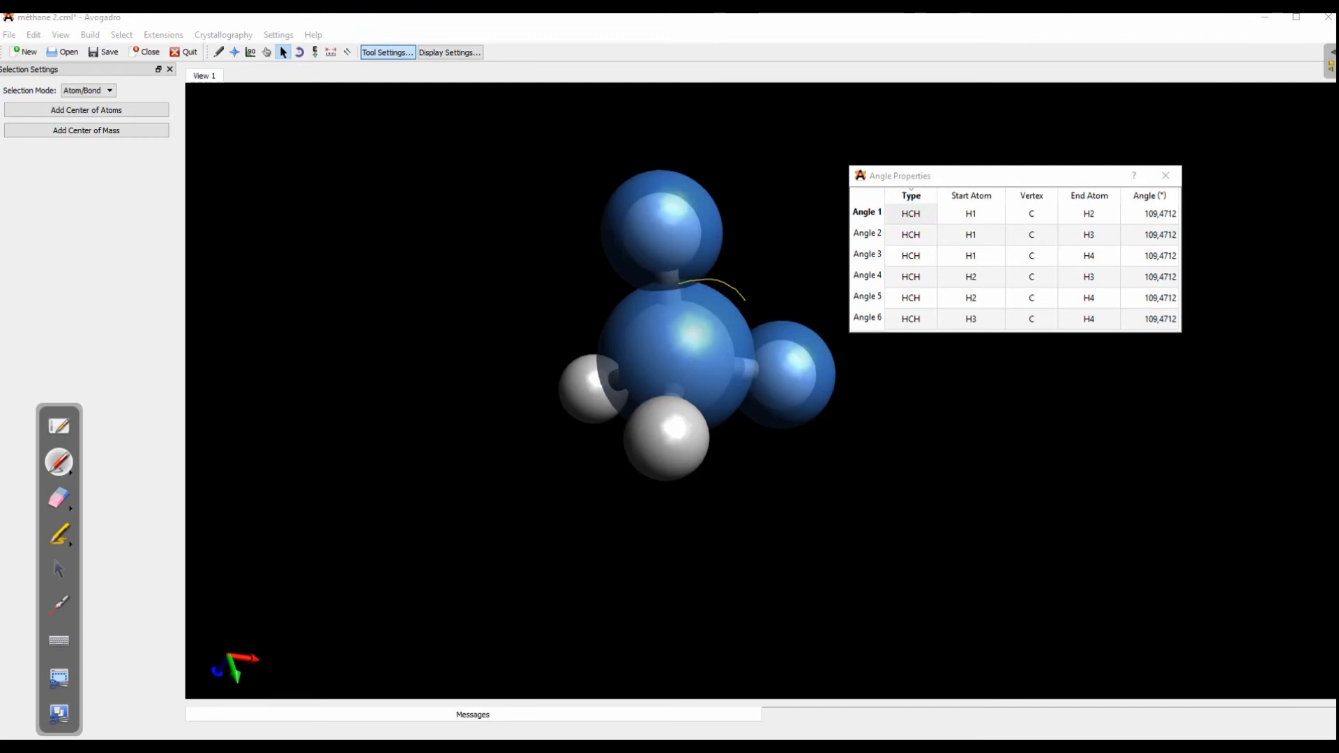
pyautogui.moveTo(667, 273); pyautogui.dragTo(673, 300)
pyautogui.moveTo(740, 265); pyautogui.dragTo(788, 249)
pyautogui.moveTo(797, 242); pyautogui.dragTo(799, 245)
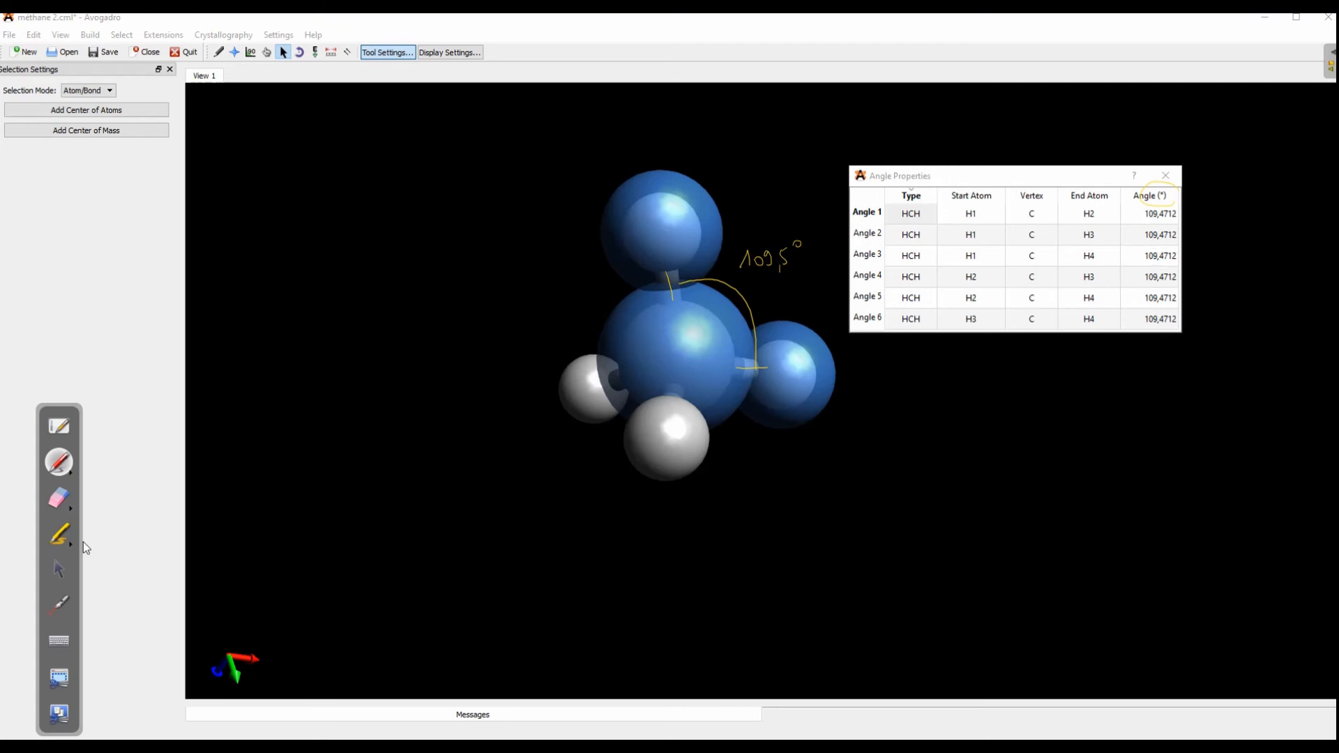
# - Highlight the atoms of Angle 2, mark that angle on the molecule with the pen, and label it 109,5°
pyautogui.click(59, 569)
pyautogui.click(871, 234)
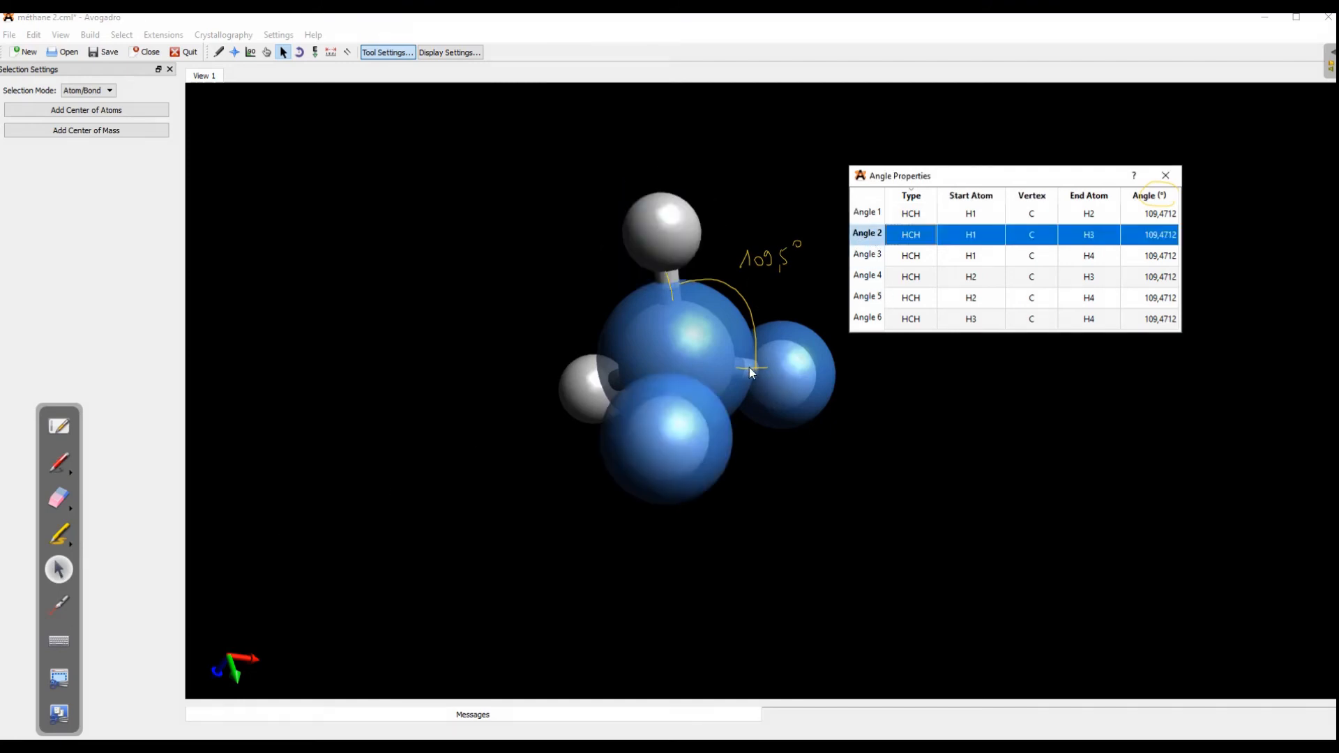
pyautogui.click(59, 461)
pyautogui.moveTo(769, 367); pyautogui.dragTo(725, 365)
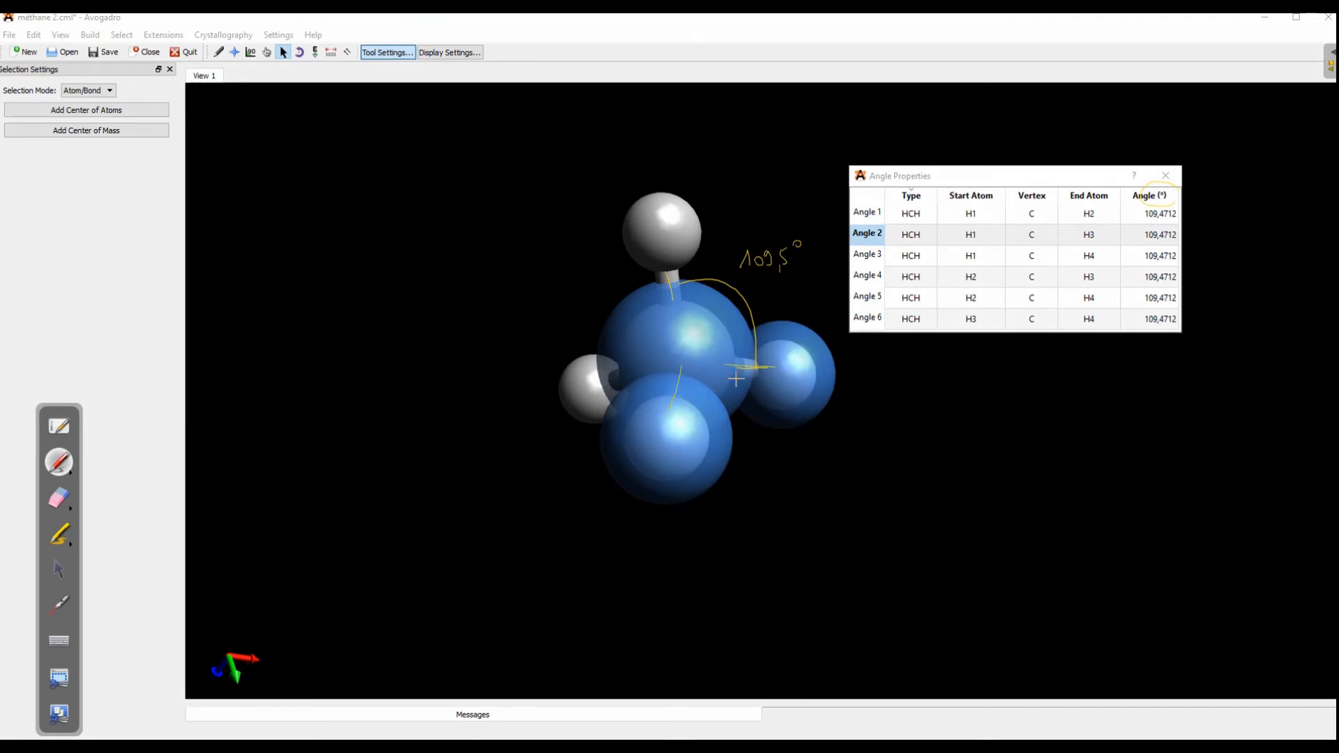
pyautogui.moveTo(725, 428)
pyautogui.mouseDown()
pyautogui.moveTo(738, 403)
pyautogui.moveTo(784, 403)
pyautogui.mouseUp()
pyautogui.moveTo(788, 405); pyautogui.dragTo(791, 403)
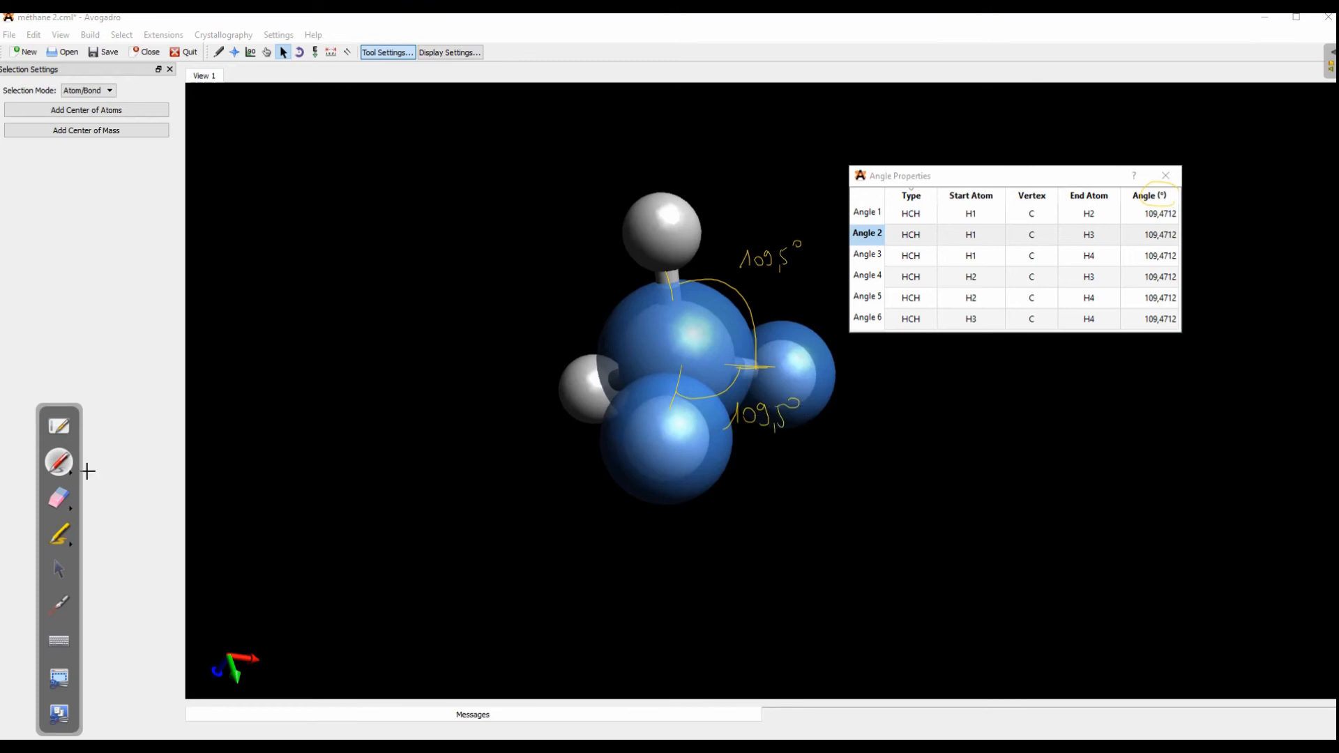
# - Highlight the atoms of Angles 3, 4, 5 and 6 one after another from the Angle Properties table
pyautogui.click(60, 571)
pyautogui.click(866, 255)
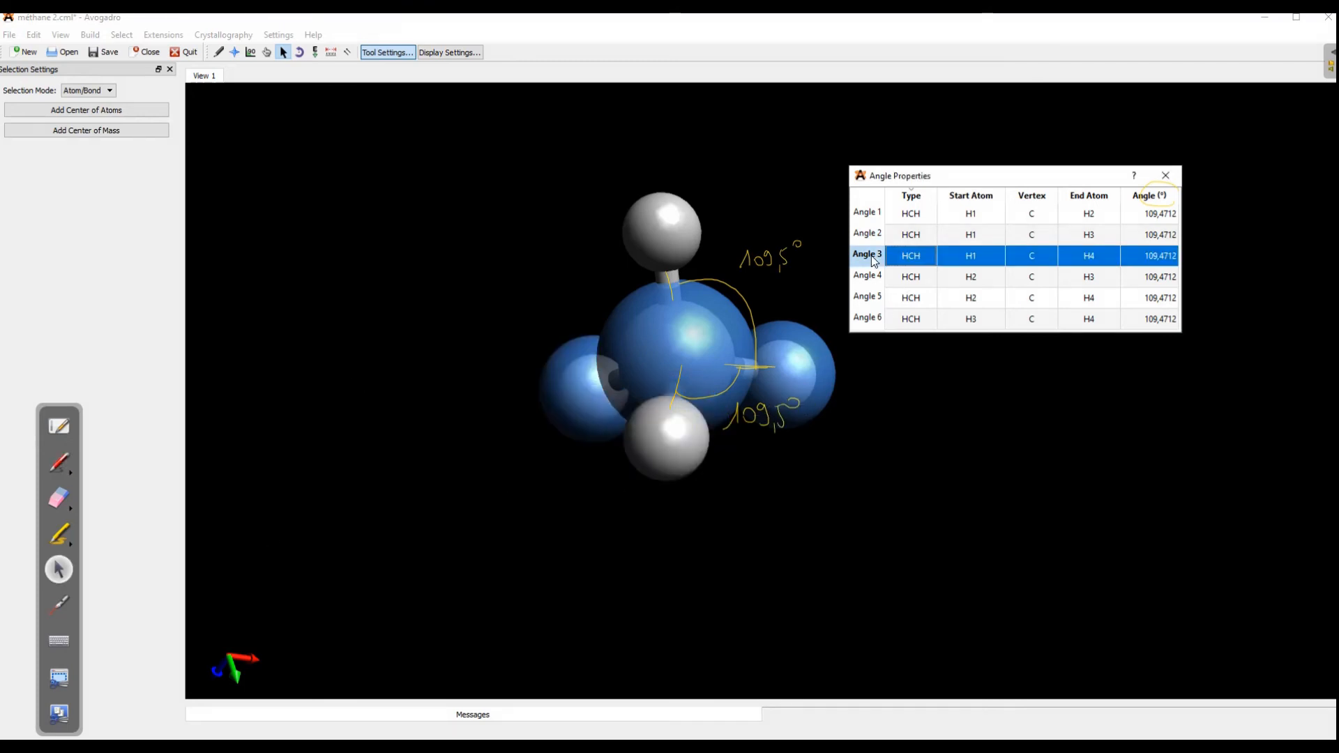
pyautogui.click(868, 277)
pyautogui.click(871, 303)
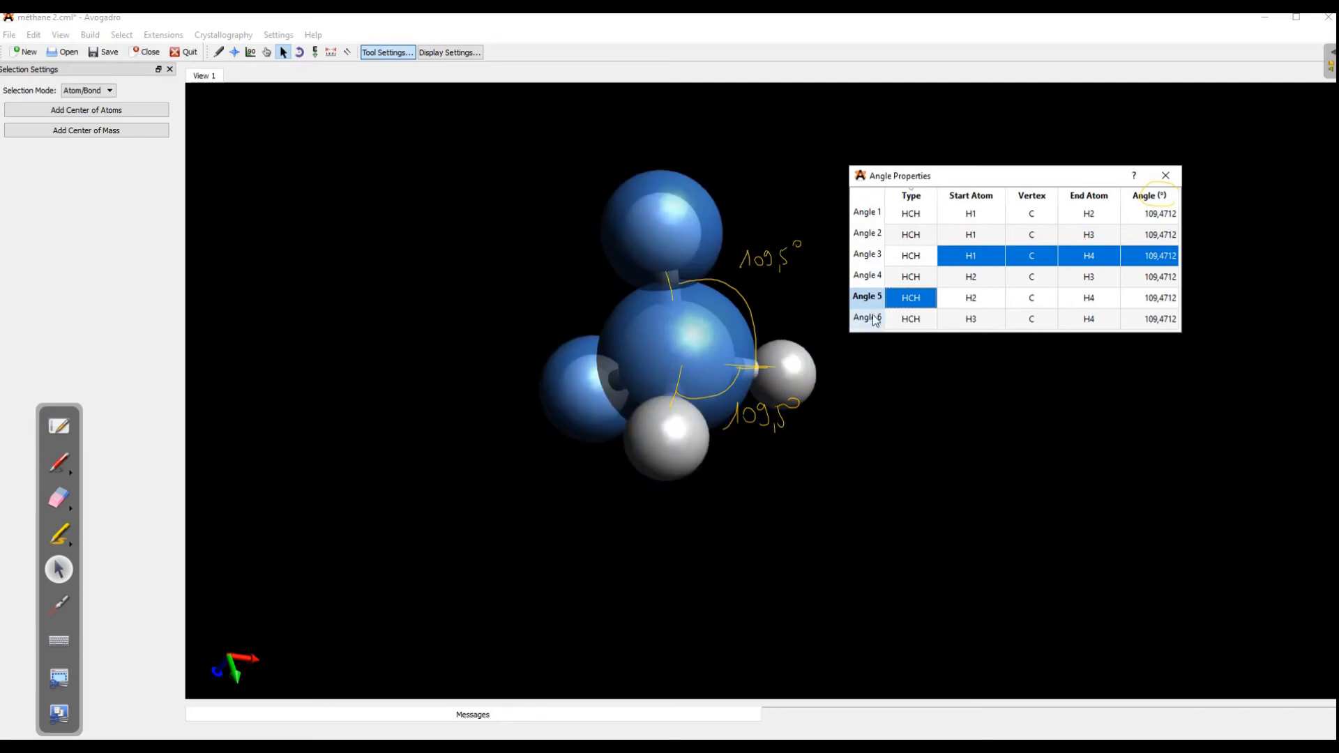
pyautogui.click(872, 318)
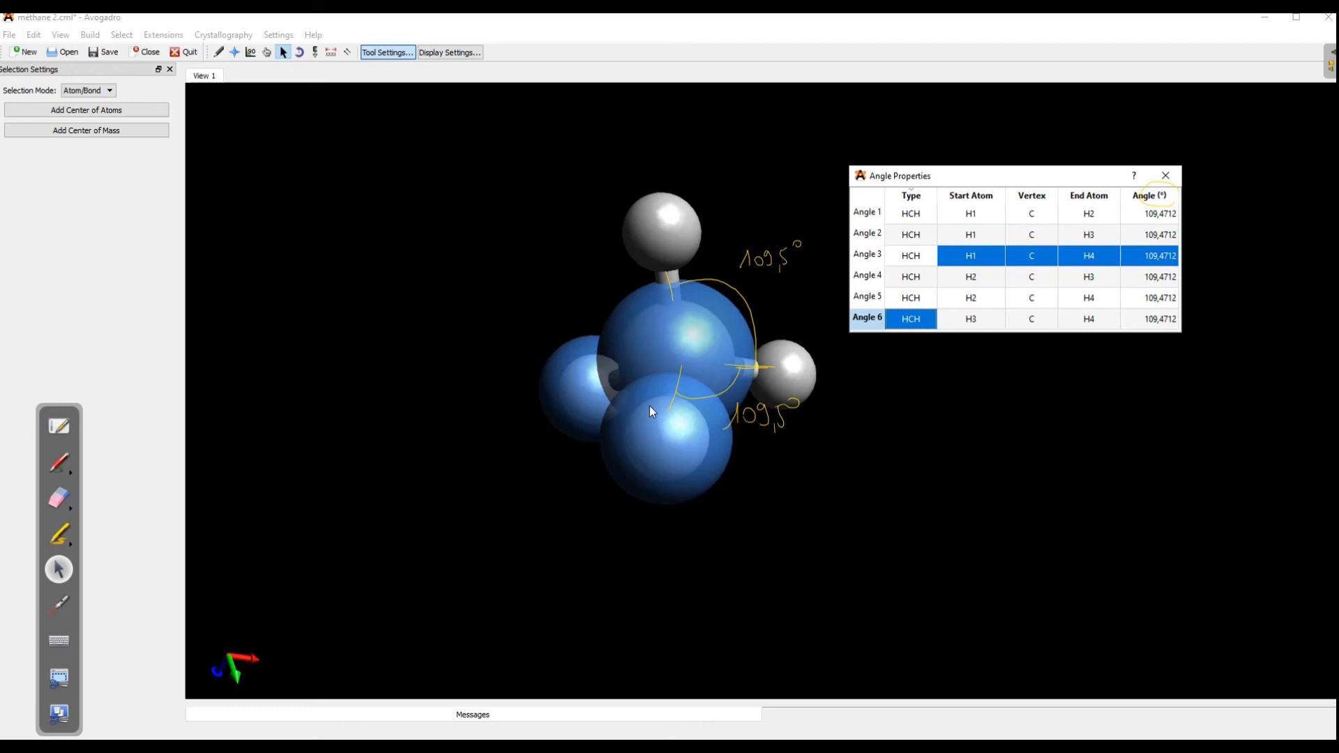
# - Erase the handwritten angle marks and labels from the molecule and the circle around the Angle (°) heading
pyautogui.click(59, 498)
pyautogui.moveTo(756, 463)
pyautogui.mouseDown()
pyautogui.moveTo(695, 333)
pyautogui.moveTo(760, 245)
pyautogui.mouseUp()
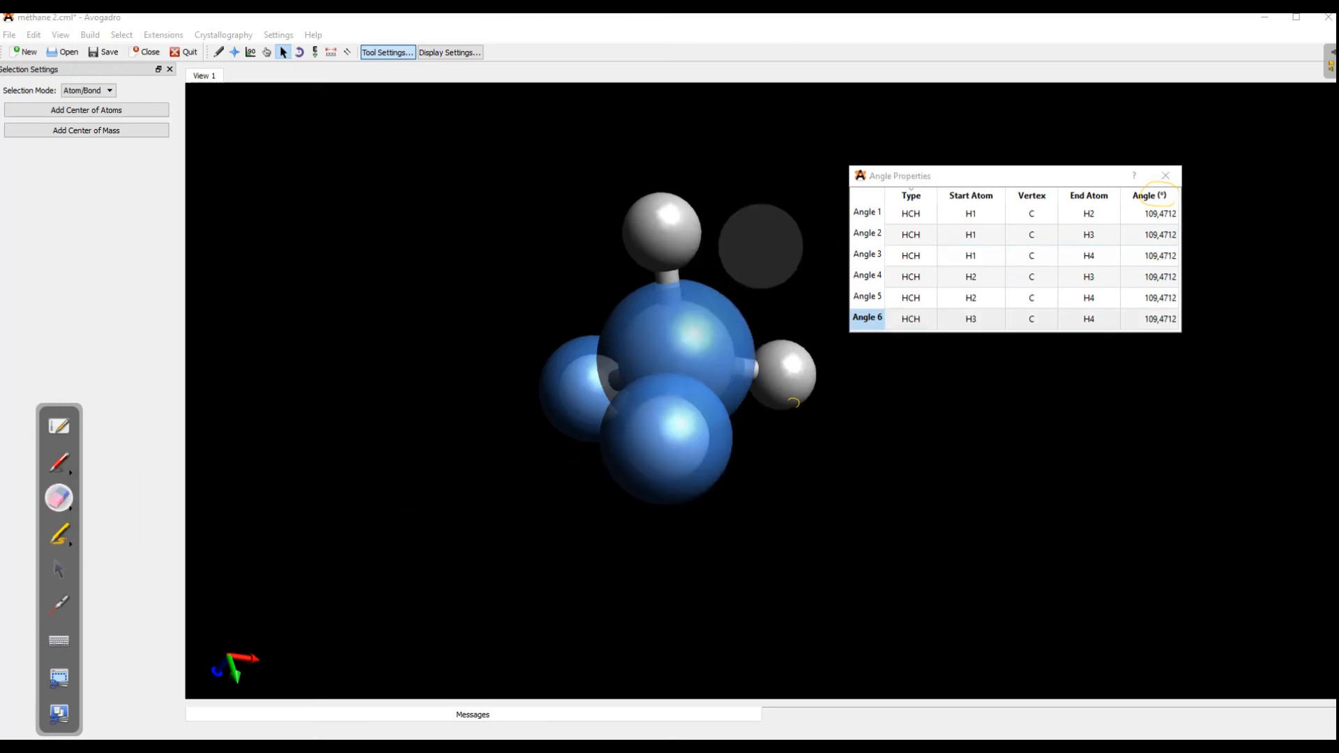
pyautogui.click(59, 569)
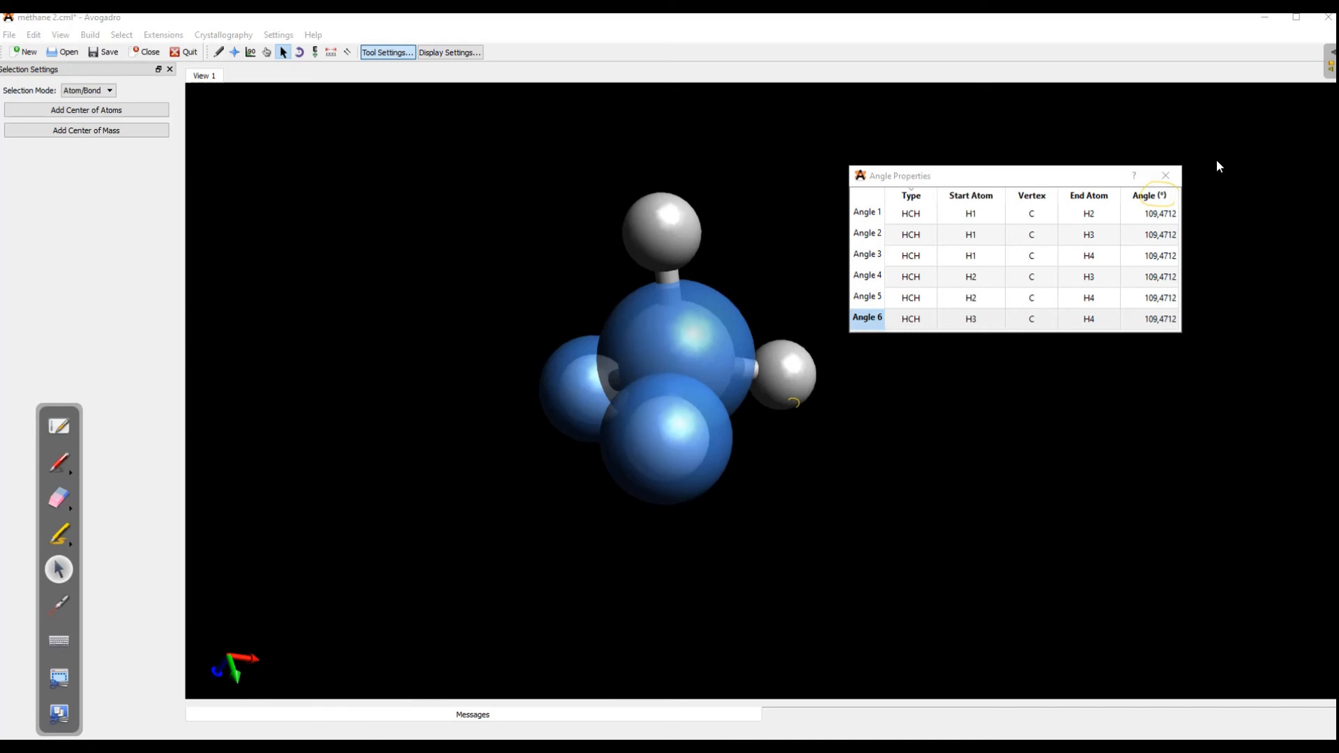
pyautogui.click(66, 498)
pyautogui.click(1150, 180)
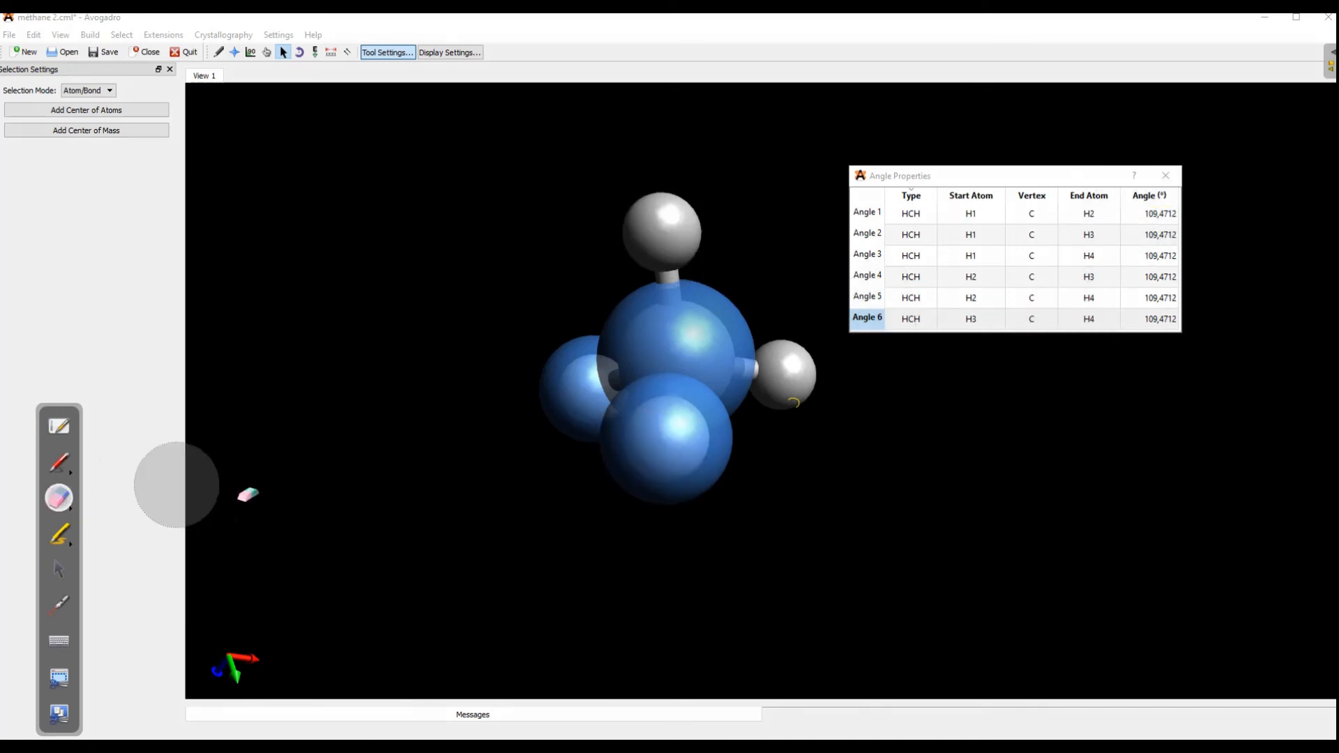
# - Close the Angle Properties table and erase the leftover pen mark on the molecule
pyautogui.click(62, 461)
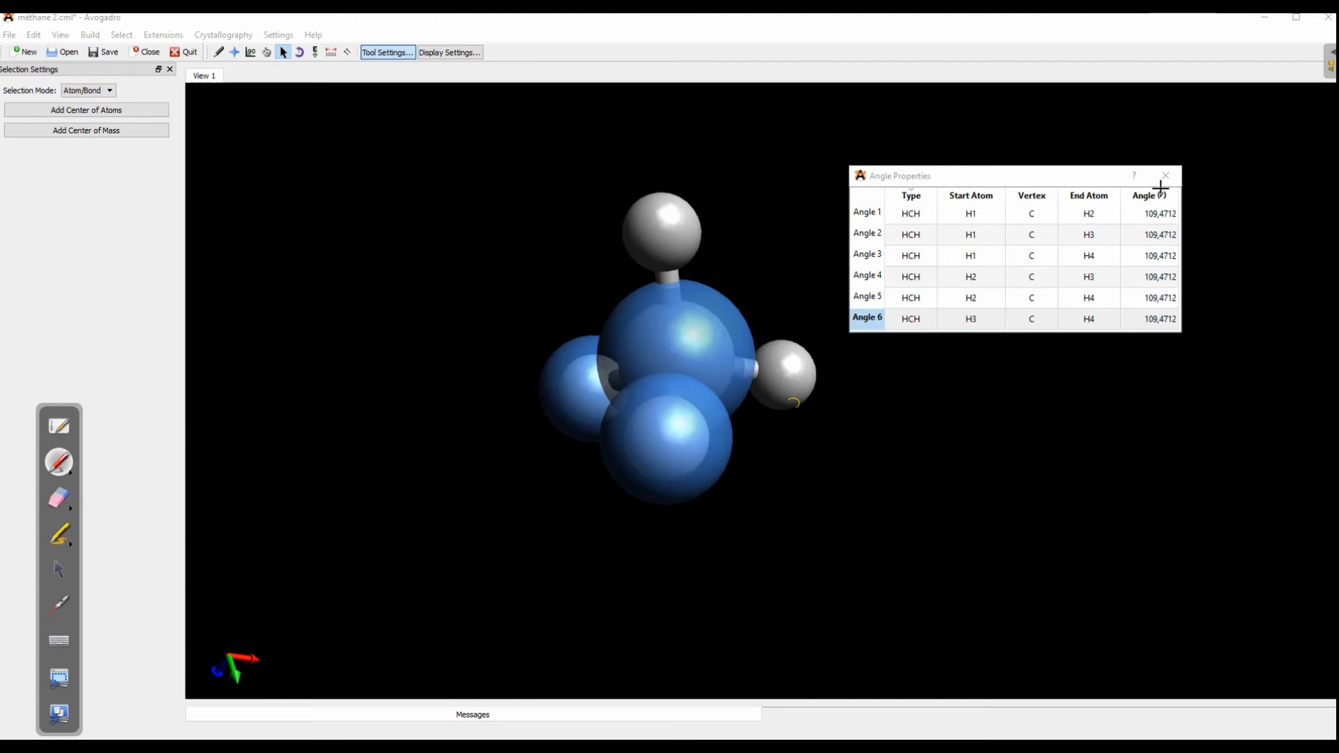
pyautogui.click(58, 568)
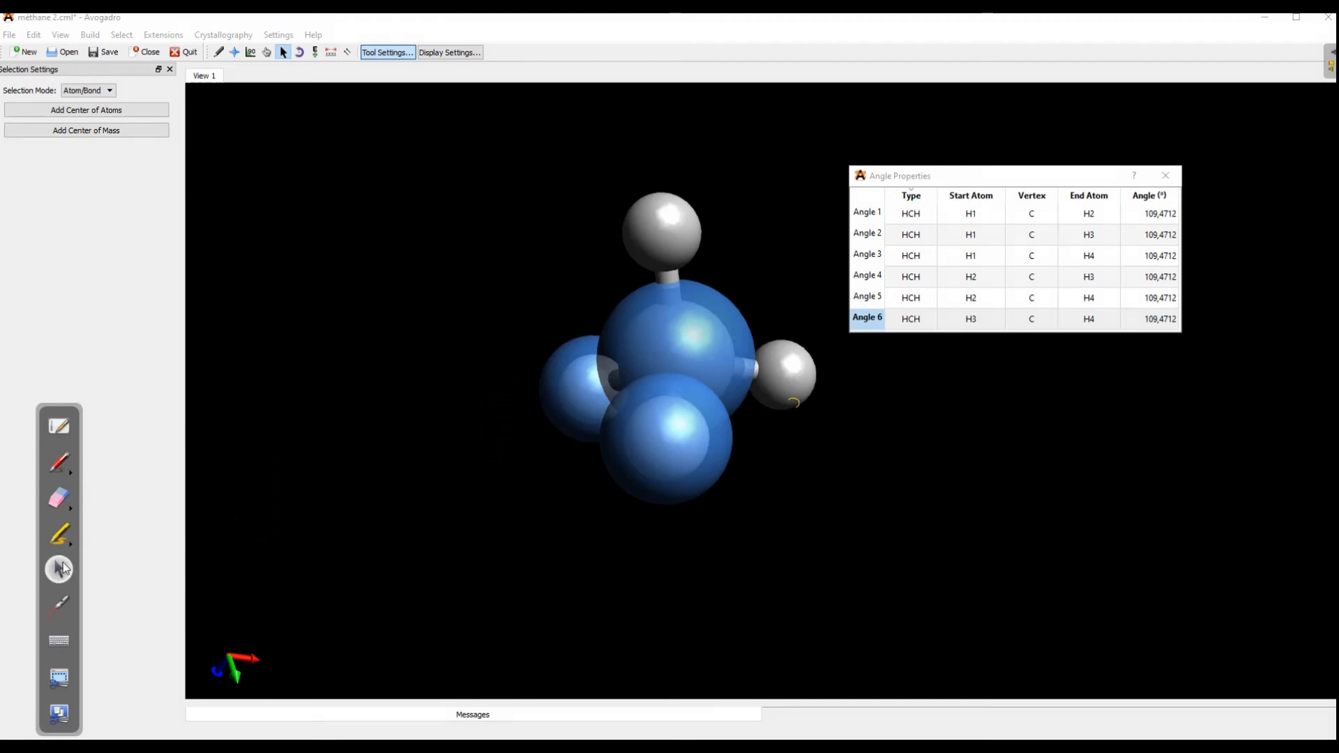
pyautogui.click(1165, 175)
pyautogui.click(59, 498)
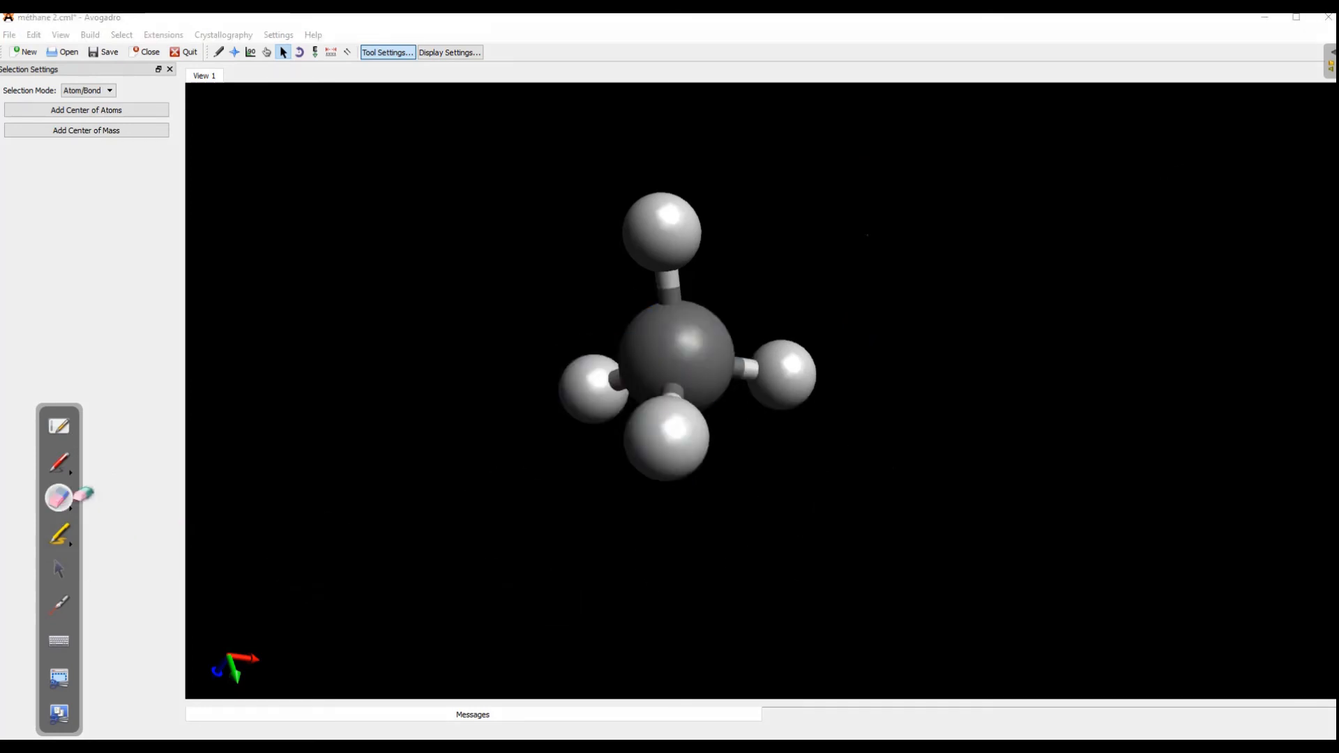
# - Trace the edges of a tetrahedron joining methane's four hydrogen atoms with the annotation pen
pyautogui.click(58, 462)
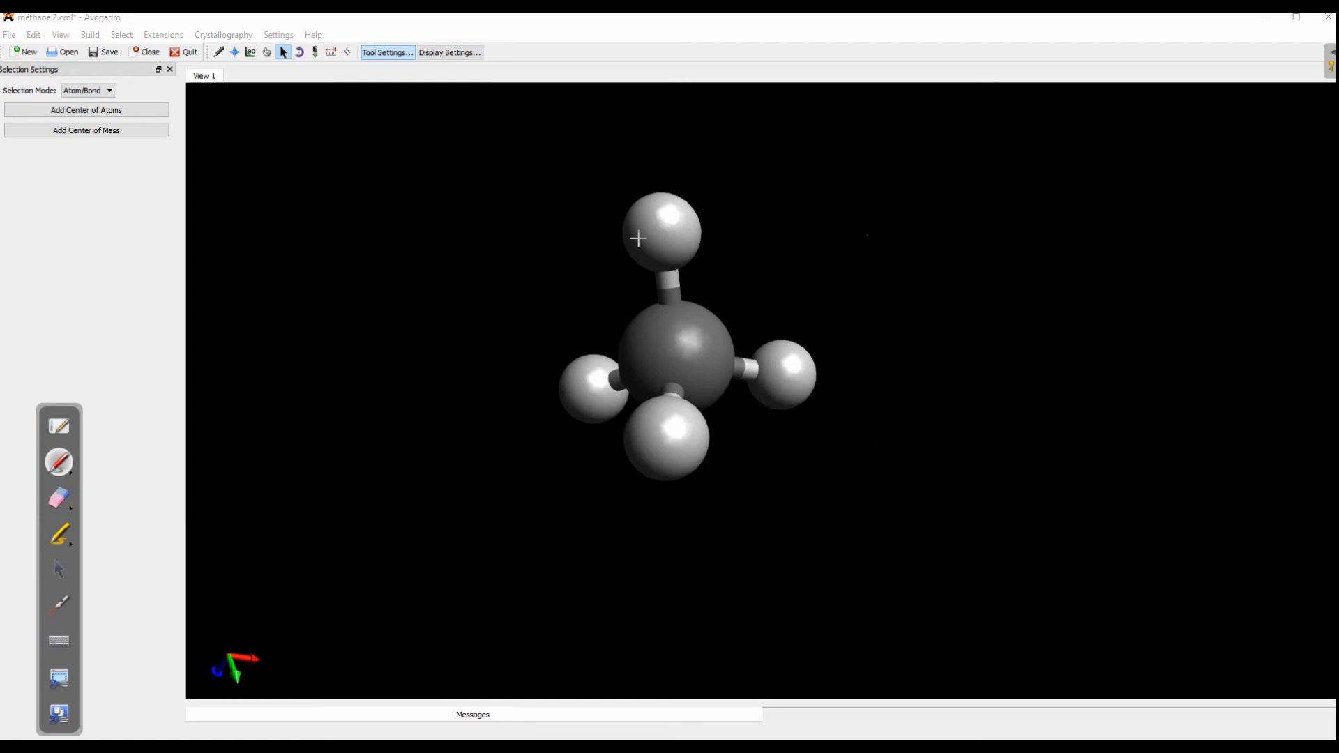
pyautogui.moveTo(649, 241); pyautogui.dragTo(618, 331)
pyautogui.moveTo(674, 447); pyautogui.dragTo(757, 364)
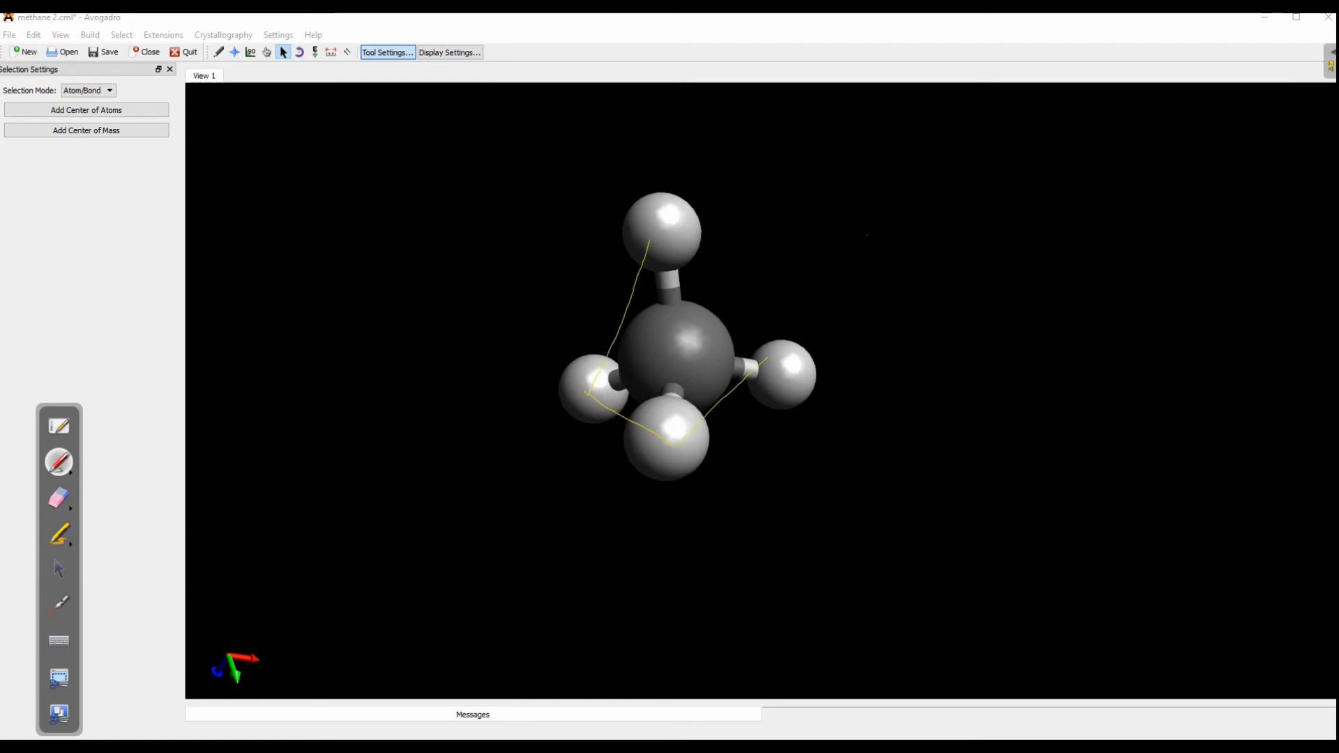
pyautogui.moveTo(659, 220); pyautogui.dragTo(755, 328)
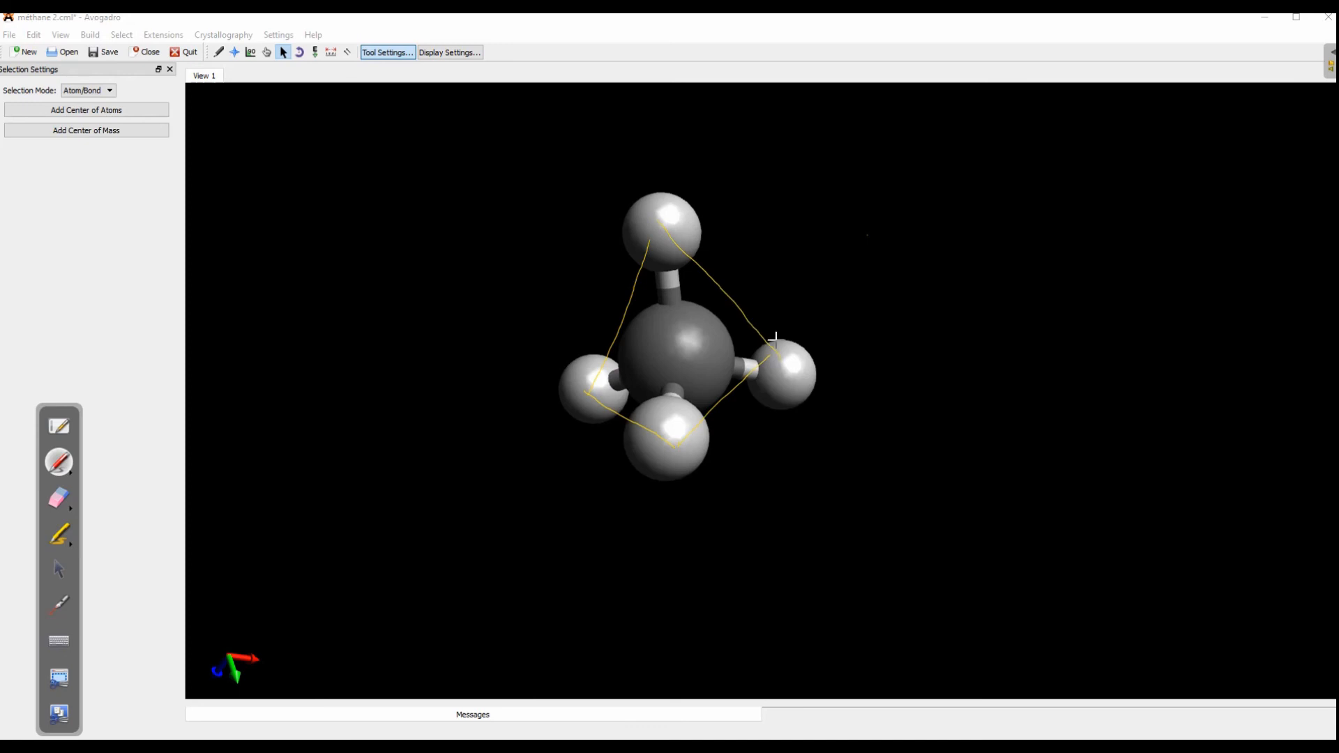
pyautogui.moveTo(590, 388); pyautogui.dragTo(605, 387)
pyautogui.moveTo(666, 221); pyautogui.dragTo(670, 429)
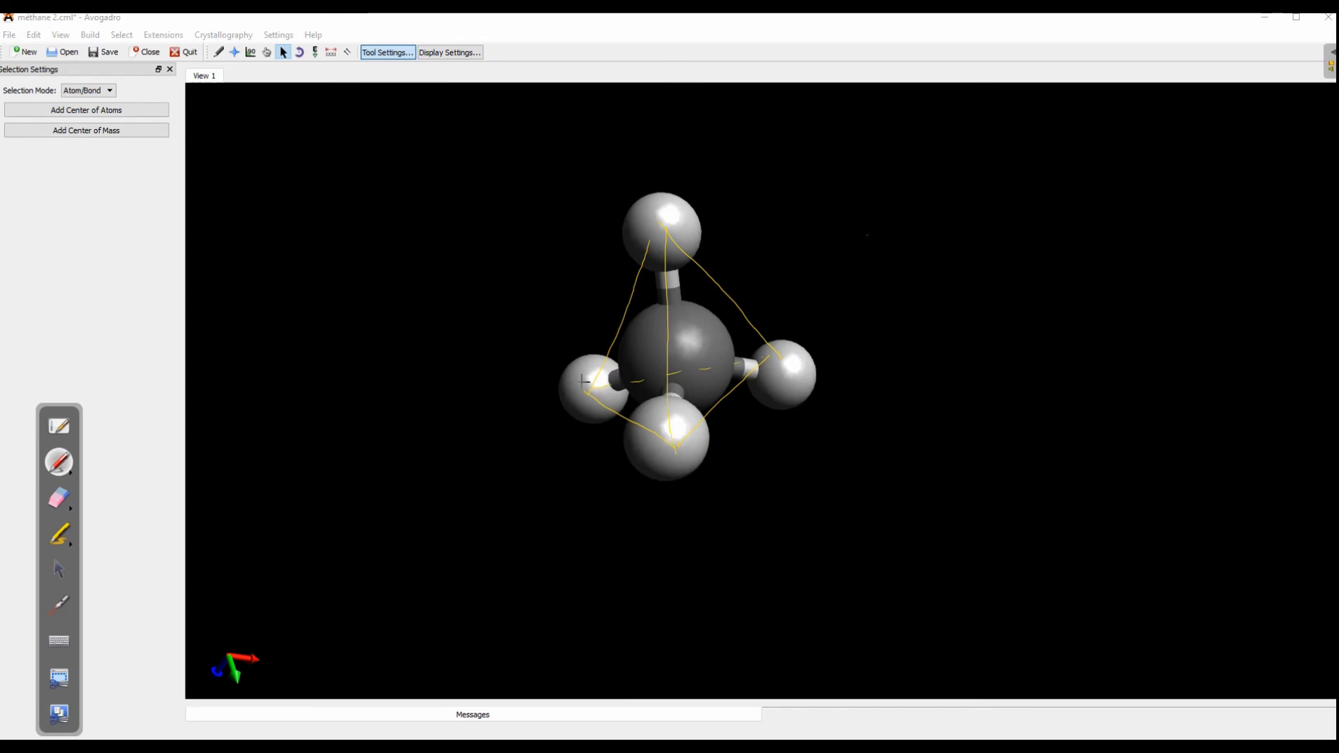
# - Hatch the faces of the tetrahedron drawn over the methane molecule with pen strokes
pyautogui.moveTo(669, 234)
pyautogui.mouseDown()
pyautogui.moveTo(676, 385)
pyautogui.moveTo(750, 350)
pyautogui.mouseUp()
pyautogui.moveTo(693, 279); pyautogui.dragTo(704, 391)
pyautogui.moveTo(716, 310)
pyautogui.mouseDown()
pyautogui.moveTo(716, 385)
pyautogui.moveTo(733, 362)
pyautogui.mouseUp()
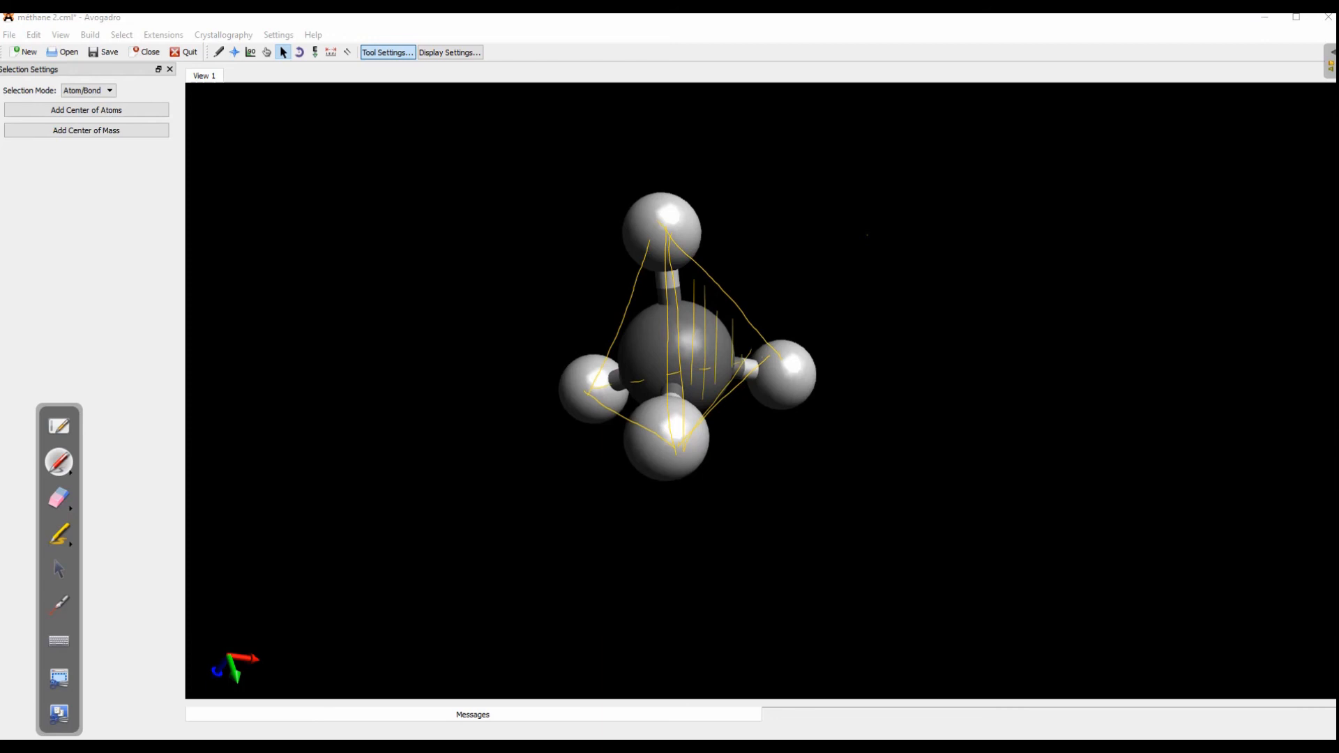
pyautogui.moveTo(618, 340); pyautogui.dragTo(634, 406)
pyautogui.moveTo(641, 327); pyautogui.dragTo(651, 397)
pyautogui.moveTo(642, 293); pyautogui.dragTo(658, 357)
pyautogui.moveTo(652, 265); pyautogui.dragTo(665, 318)
pyautogui.moveTo(626, 410)
pyautogui.mouseDown()
pyautogui.moveTo(652, 381)
pyautogui.moveTo(715, 383)
pyautogui.mouseUp()
pyautogui.moveTo(676, 247); pyautogui.dragTo(646, 288)
pyautogui.moveTo(691, 262); pyautogui.dragTo(632, 336)
pyautogui.moveTo(707, 285); pyautogui.dragTo(638, 366)
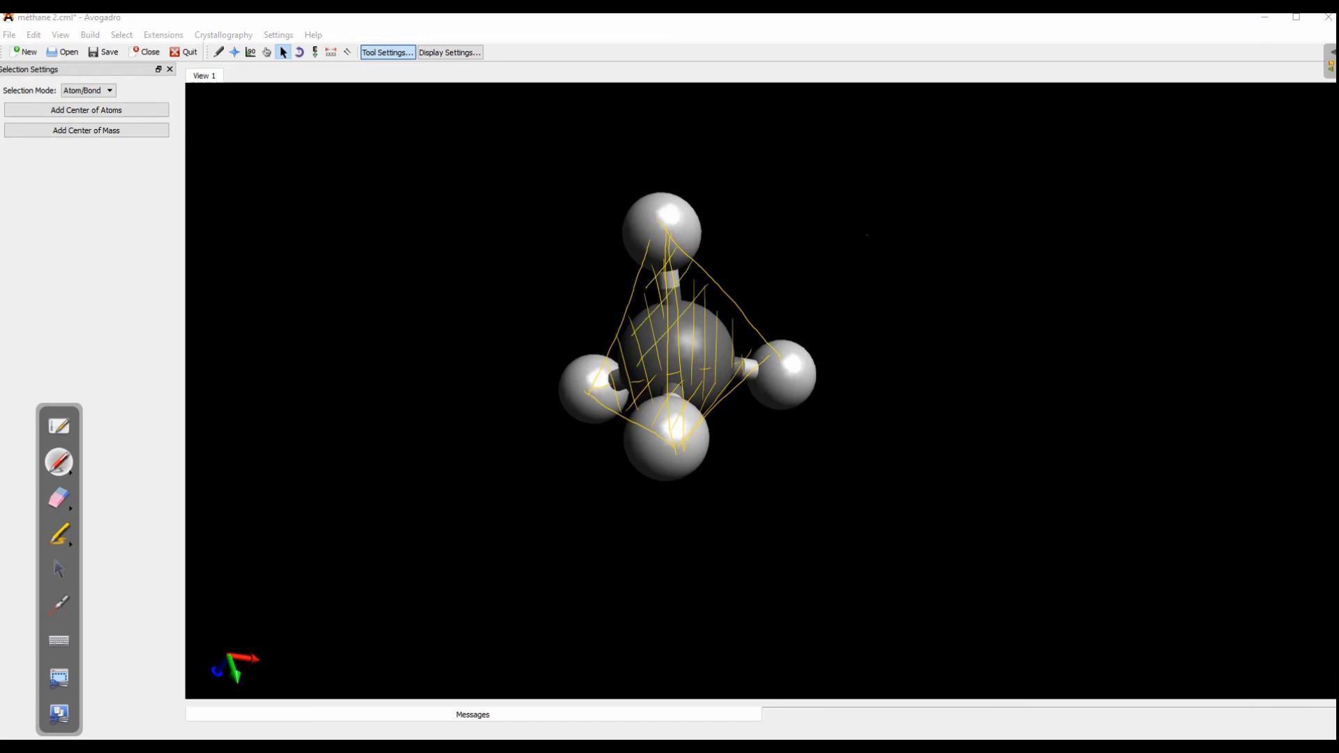
# - Sketch a separate tetrahedron beside the molecule with the pen and circle its four corners
pyautogui.moveTo(967, 202)
pyautogui.mouseDown()
pyautogui.moveTo(925, 323)
pyautogui.moveTo(1004, 282)
pyautogui.mouseUp()
pyautogui.moveTo(927, 324); pyautogui.dragTo(1037, 318)
pyautogui.moveTo(967, 204); pyautogui.dragTo(1034, 315)
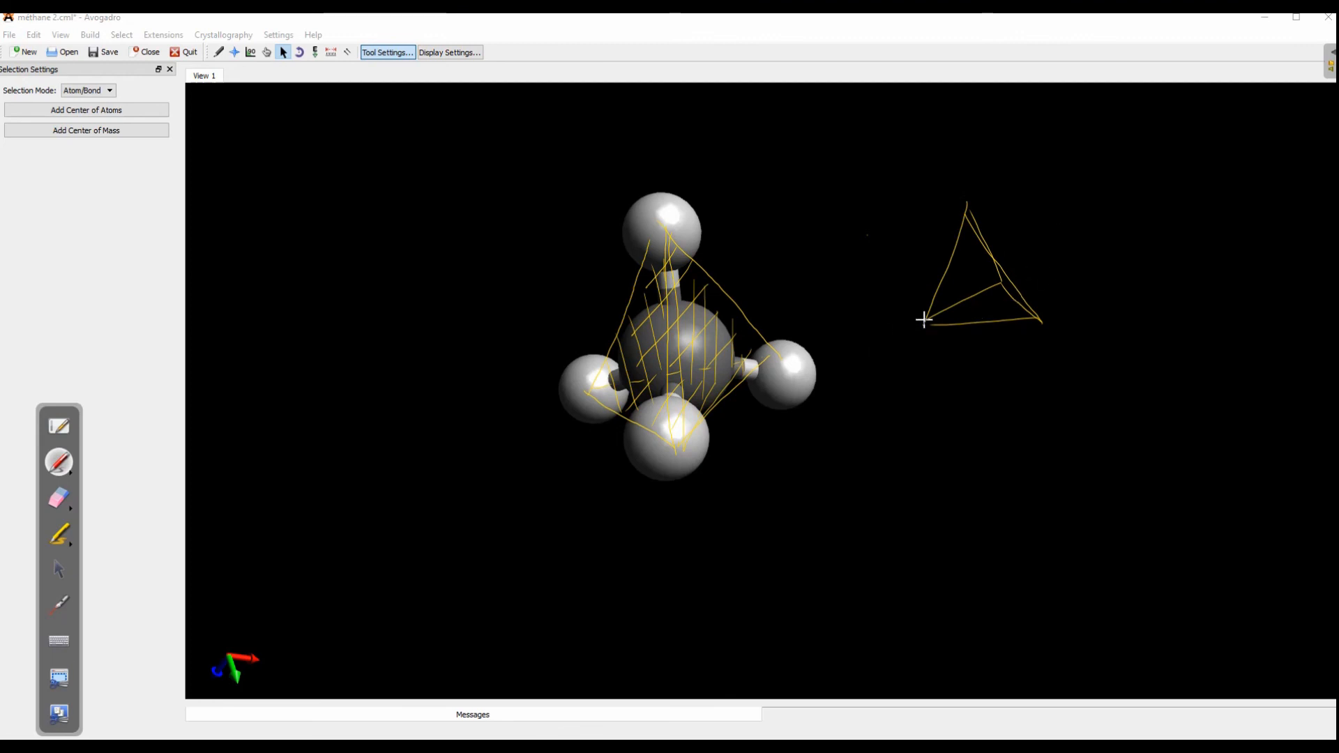
pyautogui.moveTo(927, 316); pyautogui.dragTo(921, 322)
pyautogui.moveTo(974, 209); pyautogui.dragTo(972, 208)
pyautogui.moveTo(1004, 276); pyautogui.dragTo(1034, 322)
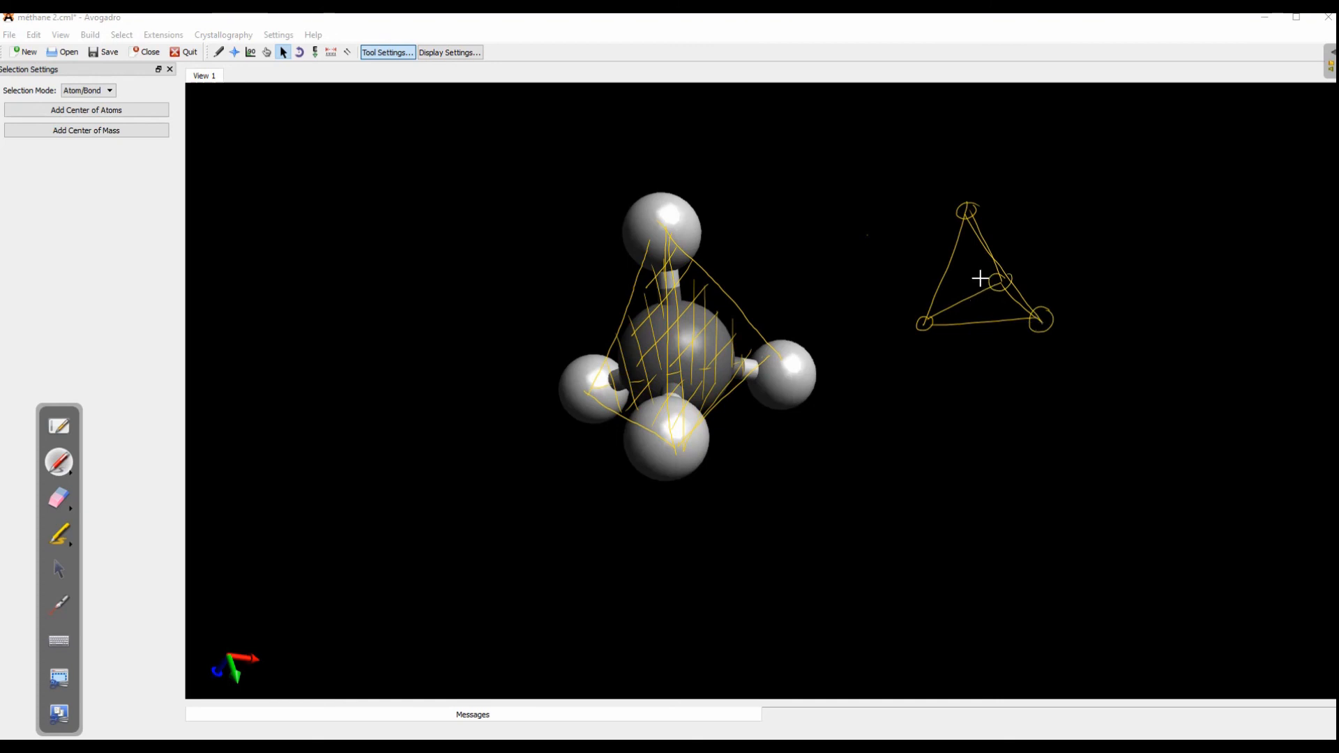
# - Add bonds from a central carbon to the sketched tetrahedron's corners and write "tétraédrique" underlined beneath it
pyautogui.moveTo(975, 257)
pyautogui.mouseDown()
pyautogui.moveTo(926, 321)
pyautogui.moveTo(1034, 315)
pyautogui.mouseUp()
pyautogui.moveTo(967, 213); pyautogui.dragTo(976, 290)
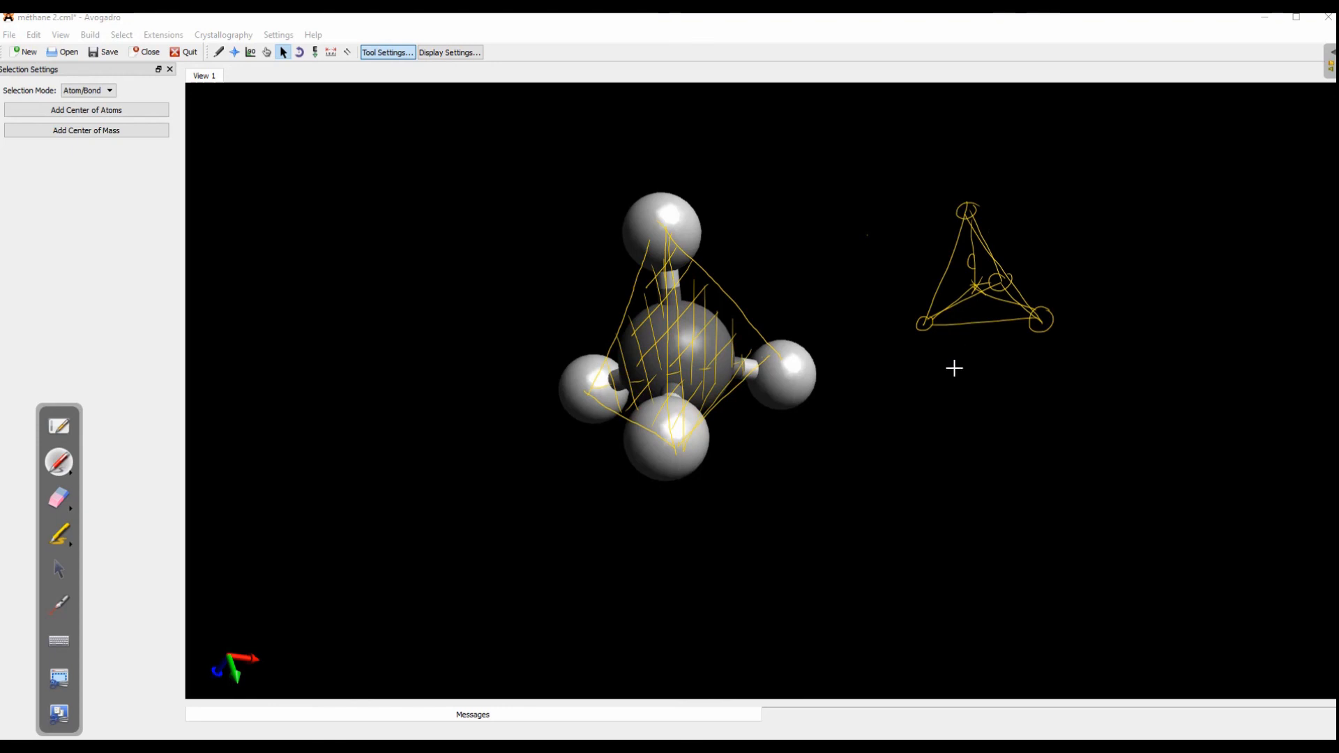
pyautogui.moveTo(904, 380)
pyautogui.mouseDown()
pyautogui.moveTo(886, 412)
pyautogui.moveTo(975, 404)
pyautogui.moveTo(984, 375)
pyautogui.moveTo(1014, 404)
pyautogui.moveTo(1067, 422)
pyautogui.moveTo(1126, 398)
pyautogui.mouseUp()
pyautogui.moveTo(986, 444); pyautogui.dragTo(1127, 429)
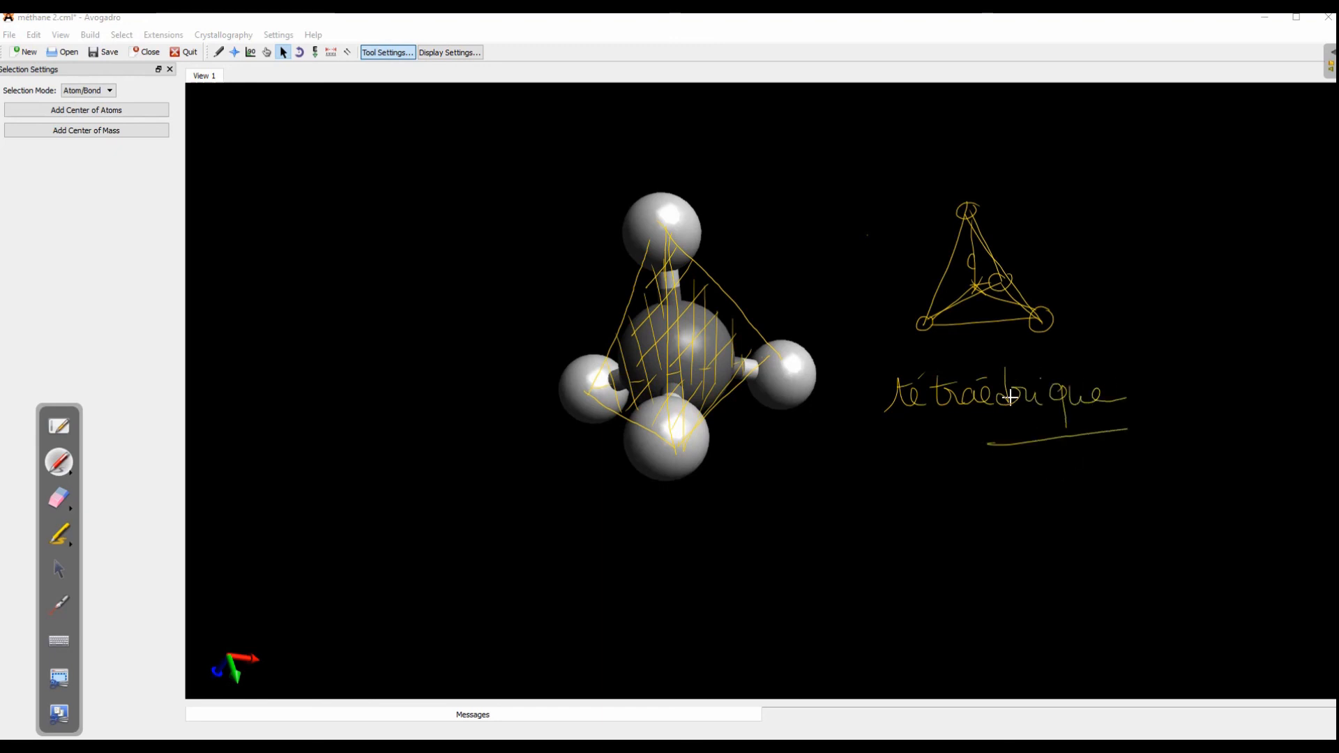
# - Erase the handwritten tetrahedra and the word "tétraédrique", and return to the normal pointer
pyautogui.click(59, 498)
pyautogui.moveTo(765, 442)
pyautogui.mouseDown()
pyautogui.moveTo(648, 249)
pyautogui.moveTo(1009, 263)
pyautogui.moveTo(993, 328)
pyautogui.moveTo(1055, 397)
pyautogui.moveTo(843, 434)
pyautogui.mouseUp()
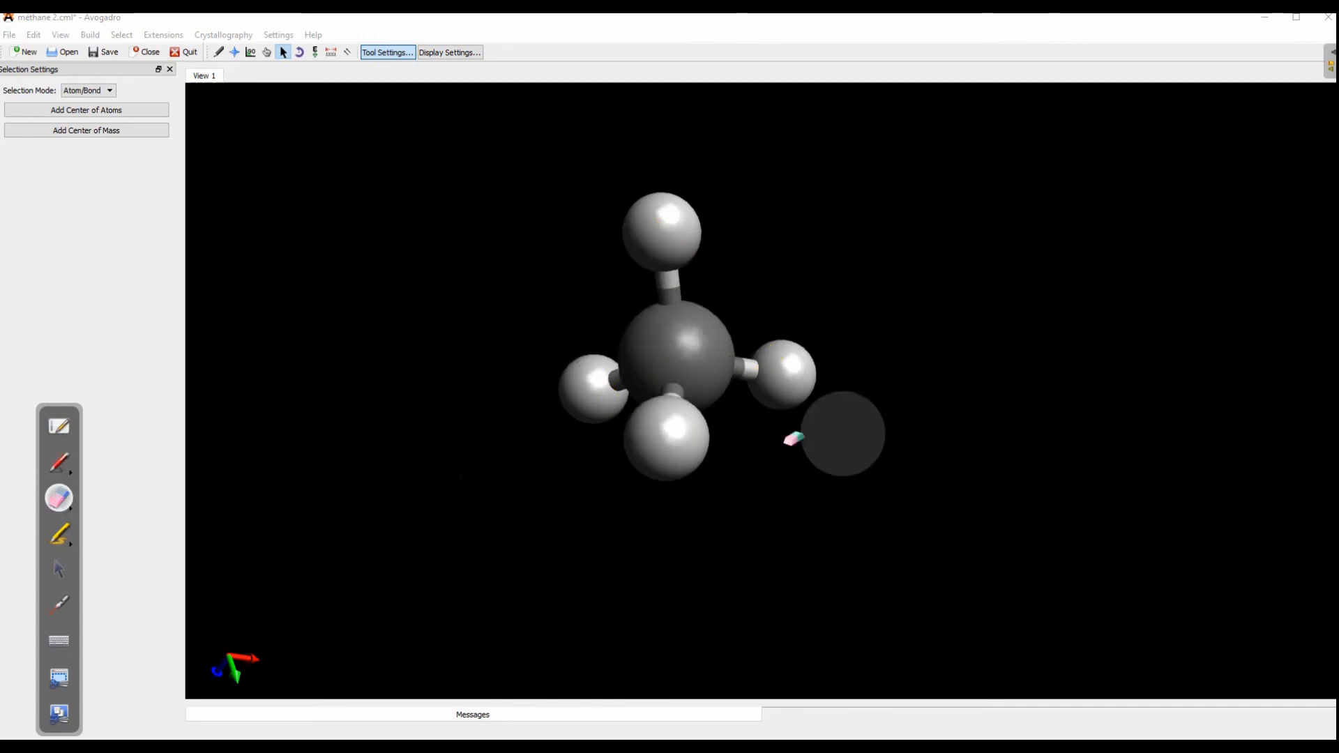
pyautogui.click(62, 467)
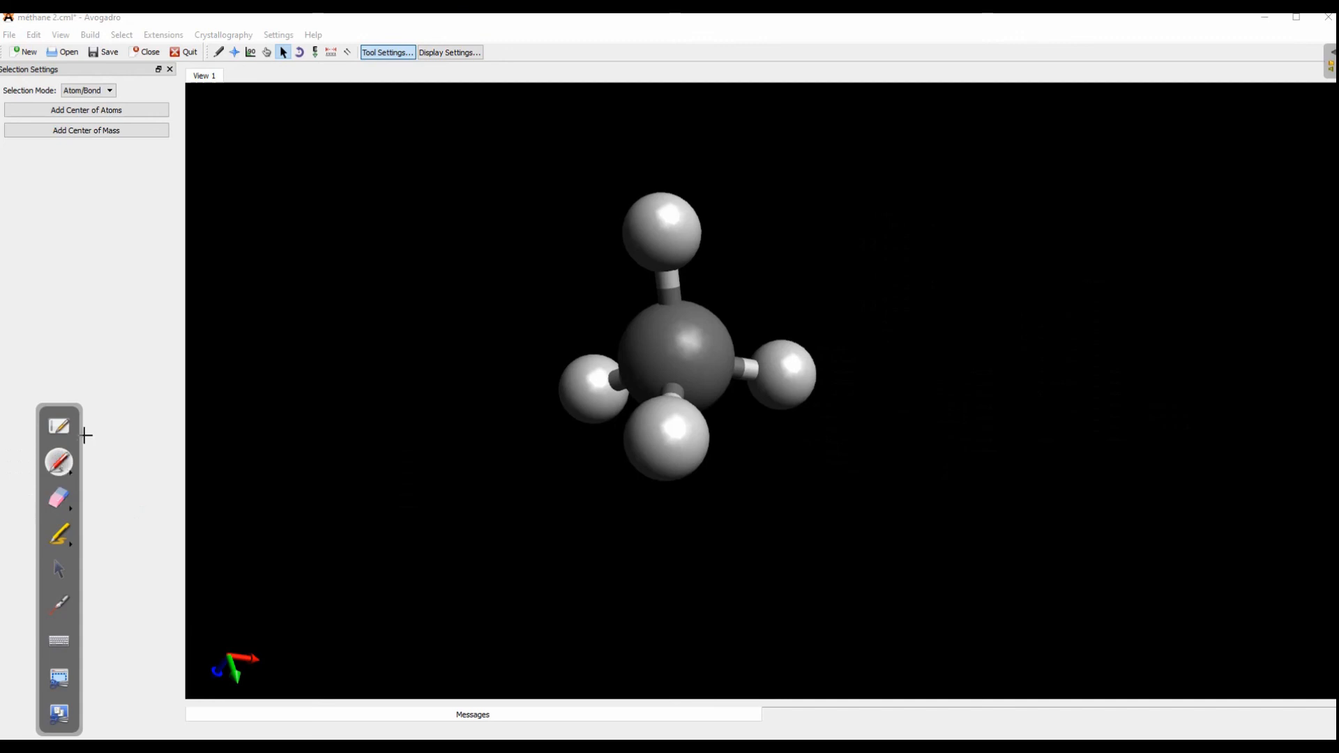
pyautogui.click(59, 568)
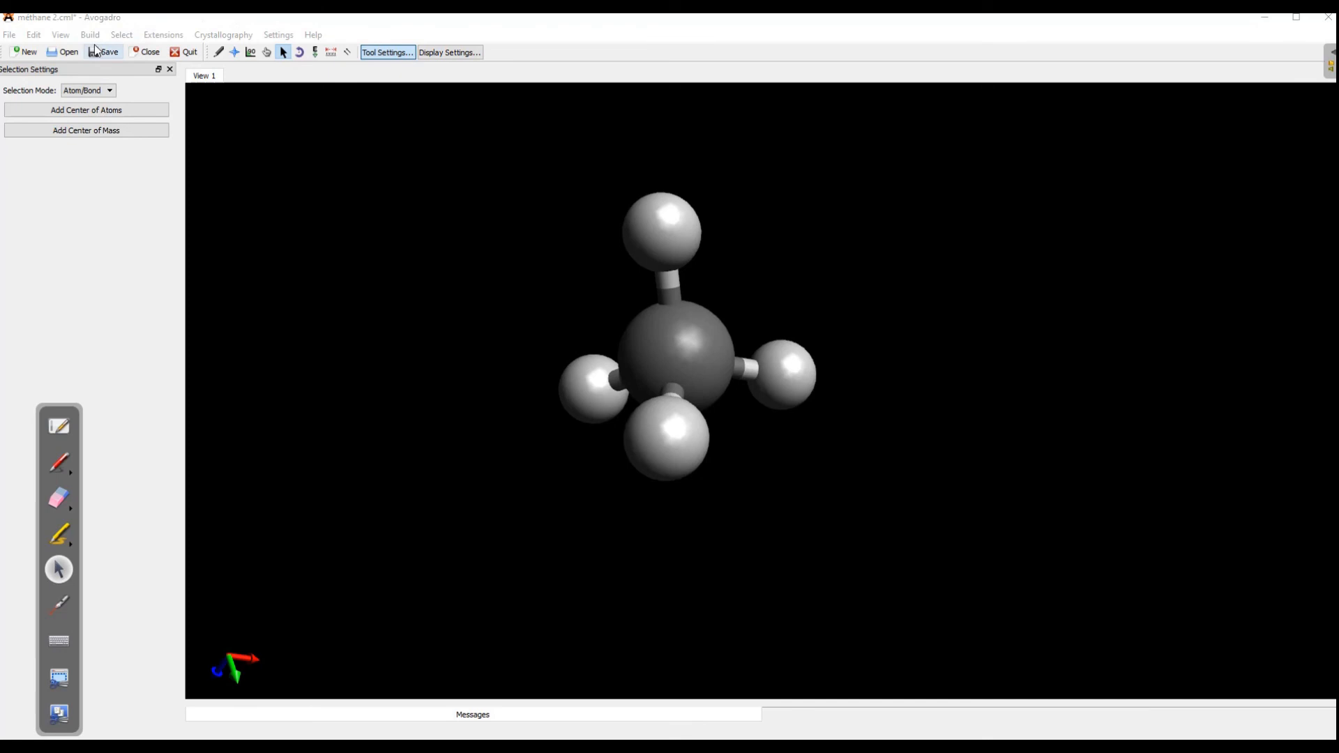
# - Show the Bond Properties table, place it clear of the molecule, and highlight Bond 1
pyautogui.click(61, 35)
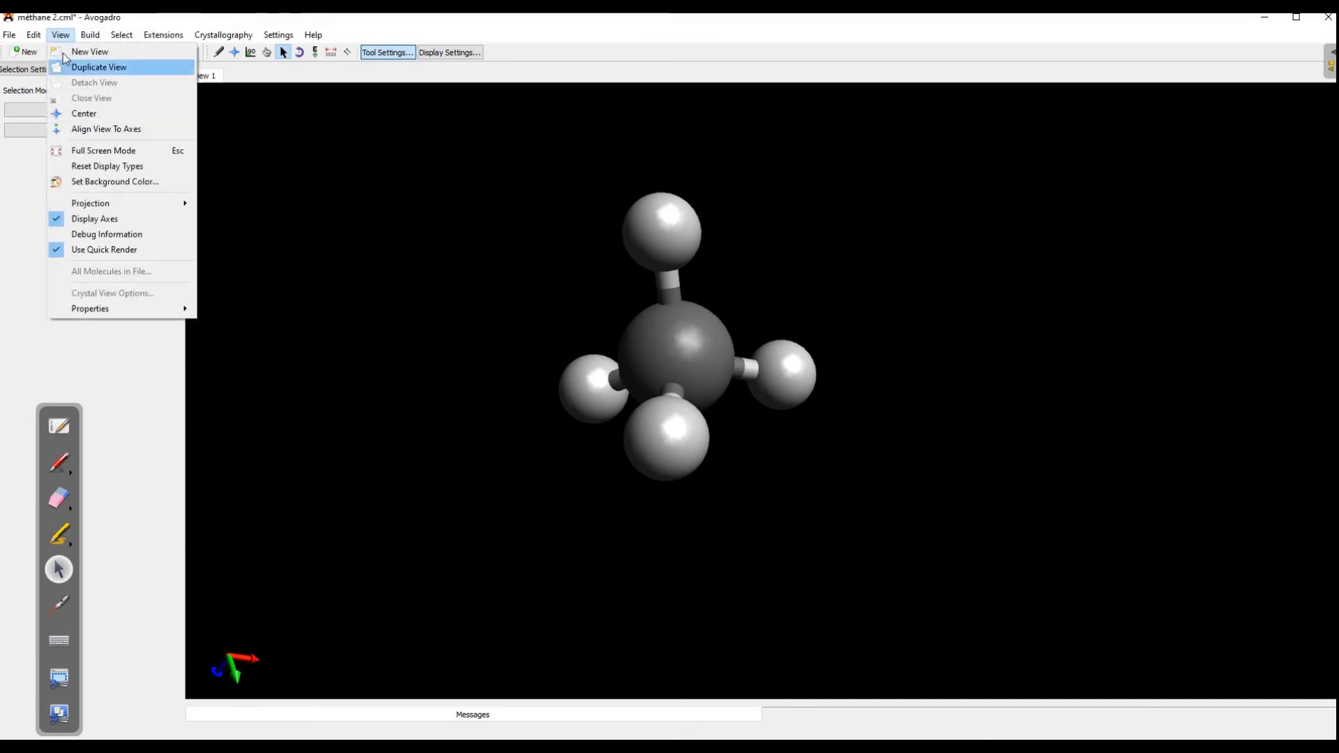
pyautogui.moveTo(130, 309)
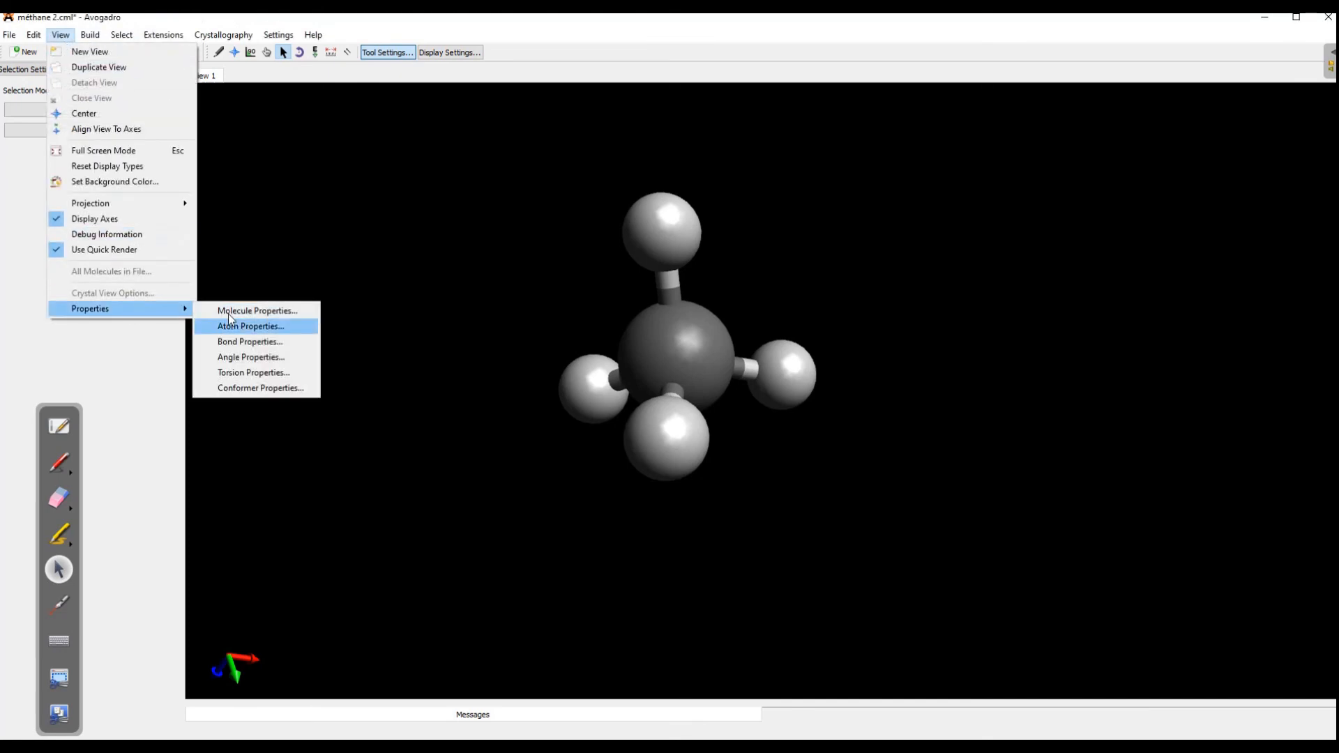
pyautogui.click(245, 342)
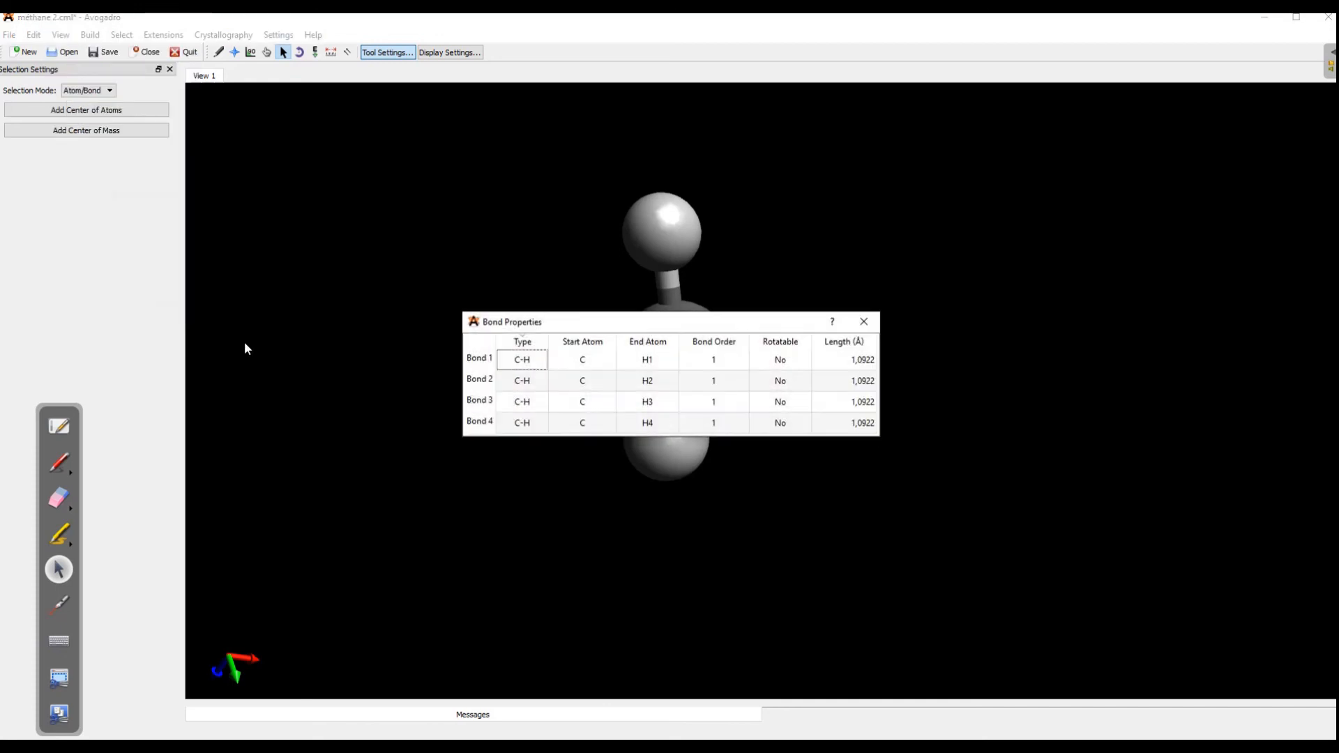
pyautogui.moveTo(742, 321); pyautogui.dragTo(1088, 160)
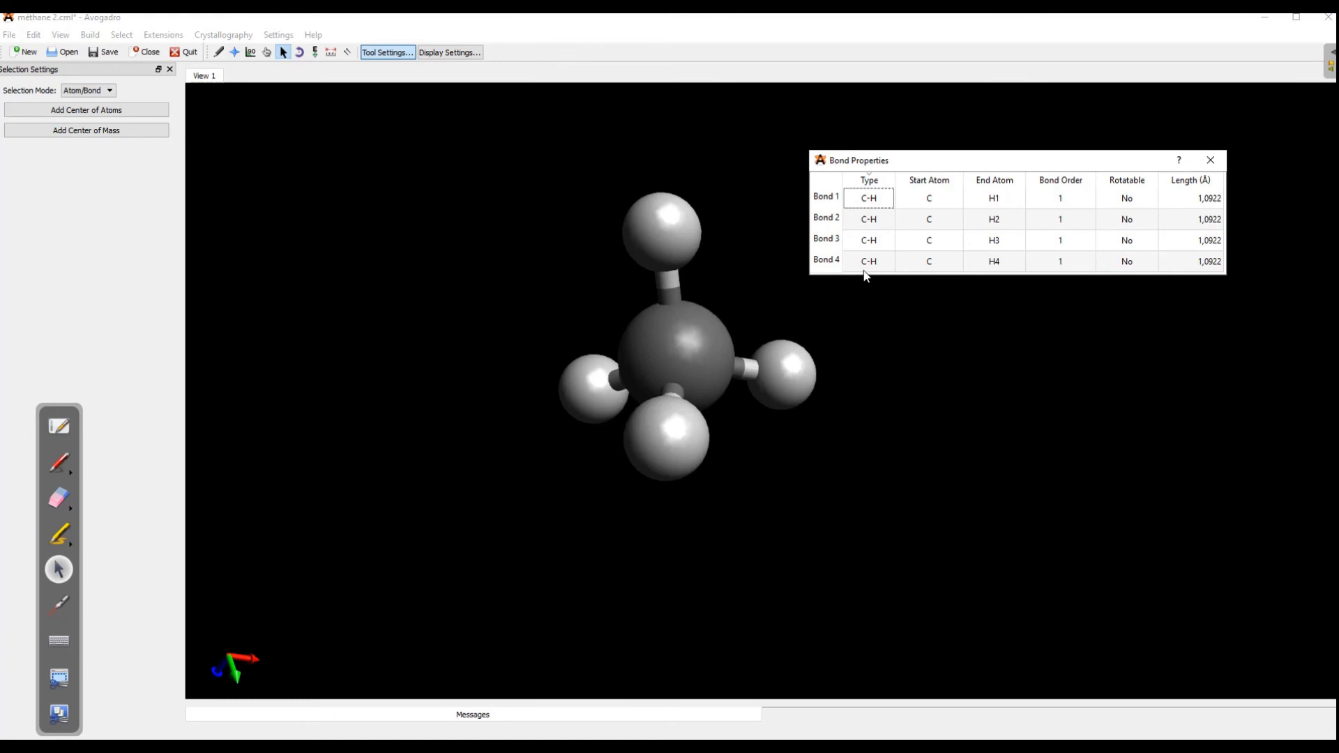
pyautogui.click(867, 199)
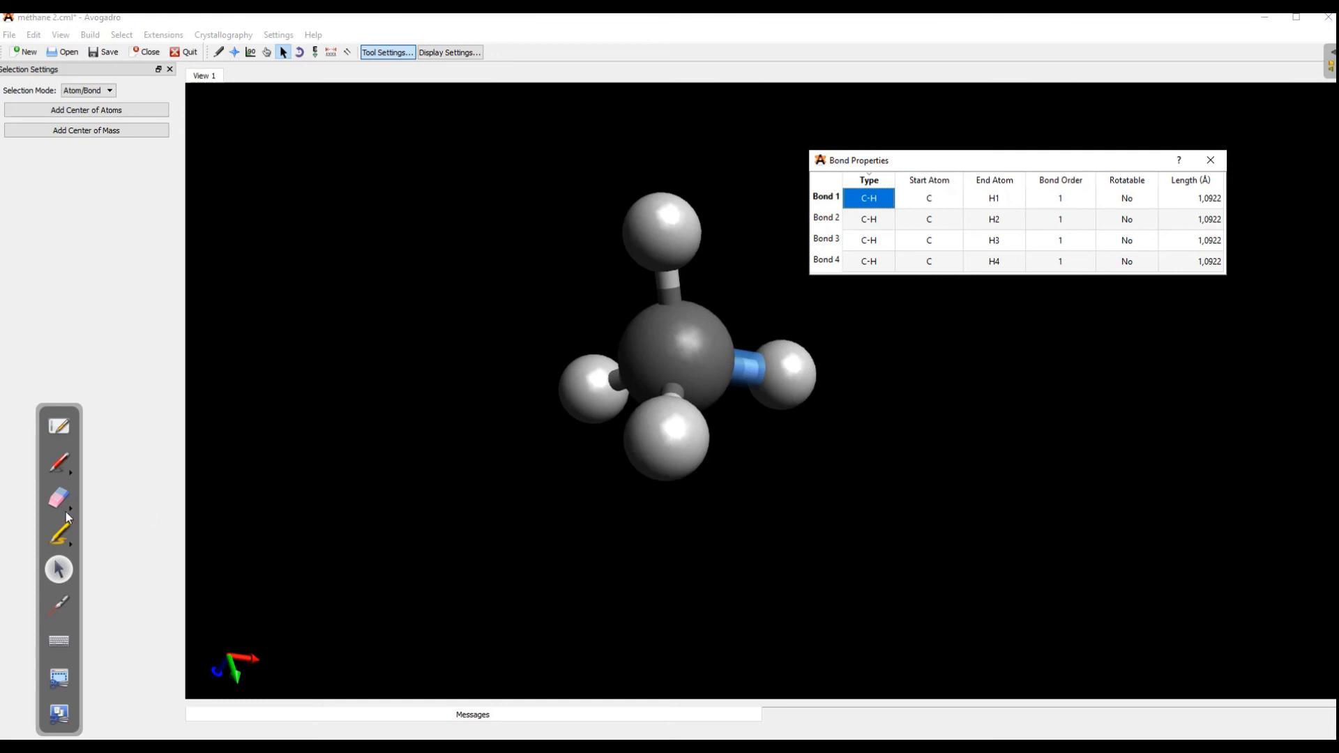
# - Mark Bond 1 on the molecule with the annotation pen, circle its length in the table, and label it 1,09 Å
pyautogui.click(65, 538)
pyautogui.click(50, 463)
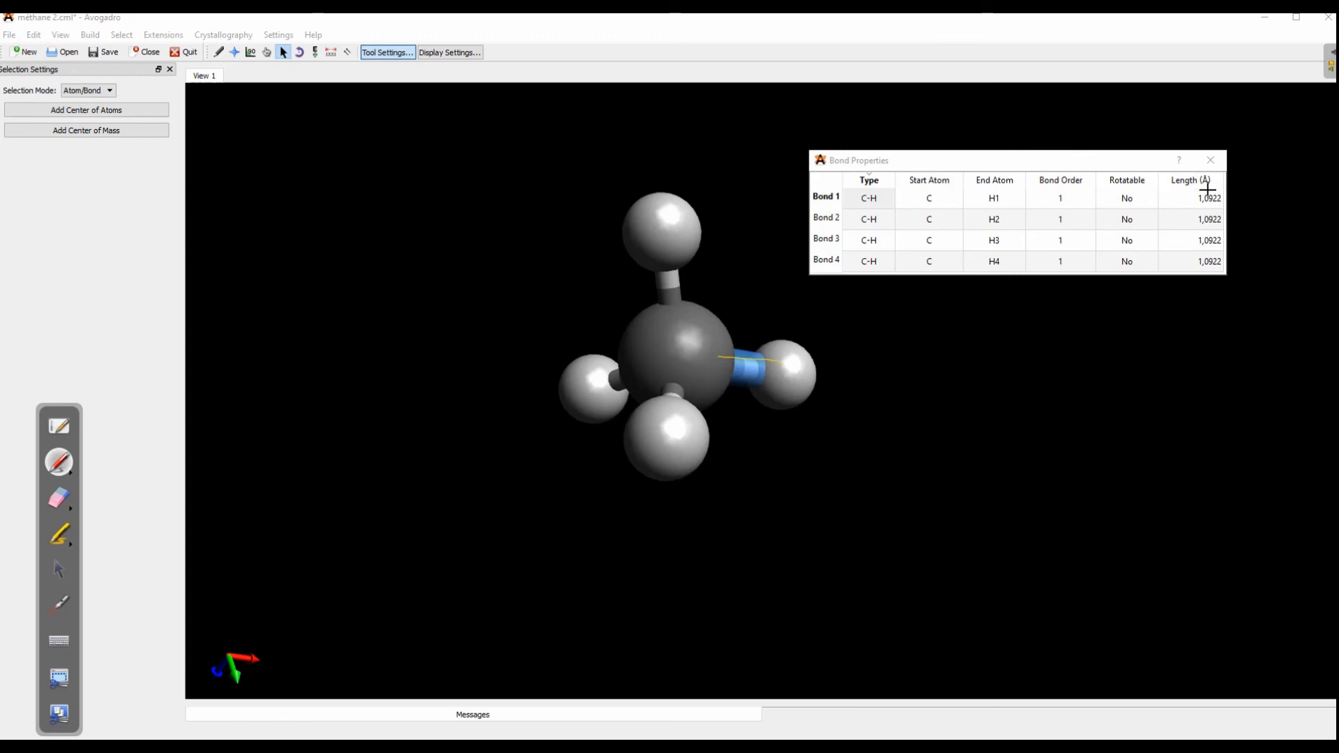
pyautogui.moveTo(728, 322)
pyautogui.mouseDown()
pyautogui.moveTo(814, 324)
pyautogui.moveTo(807, 293)
pyautogui.mouseUp()
# - Write the conversion 1 Å = 10⁻¹⁰ m = 0,1·10⁻⁹ m beneath the Bond Properties table
pyautogui.moveTo(897, 331); pyautogui.dragTo(946, 301)
pyautogui.moveTo(966, 331); pyautogui.dragTo(1014, 332)
pyautogui.moveTo(1021, 328); pyautogui.dragTo(1055, 307)
pyautogui.moveTo(1068, 296)
pyautogui.mouseDown()
pyautogui.moveTo(1114, 323)
pyautogui.moveTo(1143, 319)
pyautogui.mouseUp()
pyautogui.moveTo(1133, 328)
pyautogui.mouseDown()
pyautogui.moveTo(1174, 325)
pyautogui.moveTo(1181, 307)
pyautogui.mouseUp()
pyautogui.moveTo(1195, 331); pyautogui.dragTo(1192, 343)
pyautogui.click(1229, 325)
pyautogui.moveTo(1241, 304)
pyautogui.mouseDown()
pyautogui.moveTo(1240, 328)
pyautogui.moveTo(1270, 301)
pyautogui.mouseUp()
pyautogui.moveTo(1284, 289); pyautogui.dragTo(1304, 328)
# - Complete the handwritten conversion with = 0,1 nm, underlining 10⁻⁹ m and the final result
pyautogui.moveTo(1137, 380); pyautogui.dragTo(1151, 378)
pyautogui.moveTo(1135, 390)
pyautogui.mouseDown()
pyautogui.moveTo(1179, 368)
pyautogui.moveTo(1190, 405)
pyautogui.mouseUp()
pyautogui.moveTo(1208, 367); pyautogui.dragTo(1213, 385)
pyautogui.moveTo(1241, 338); pyautogui.dragTo(1310, 342)
pyautogui.moveTo(1241, 384); pyautogui.dragTo(1301, 385)
pyautogui.moveTo(1182, 403); pyautogui.dragTo(1297, 401)
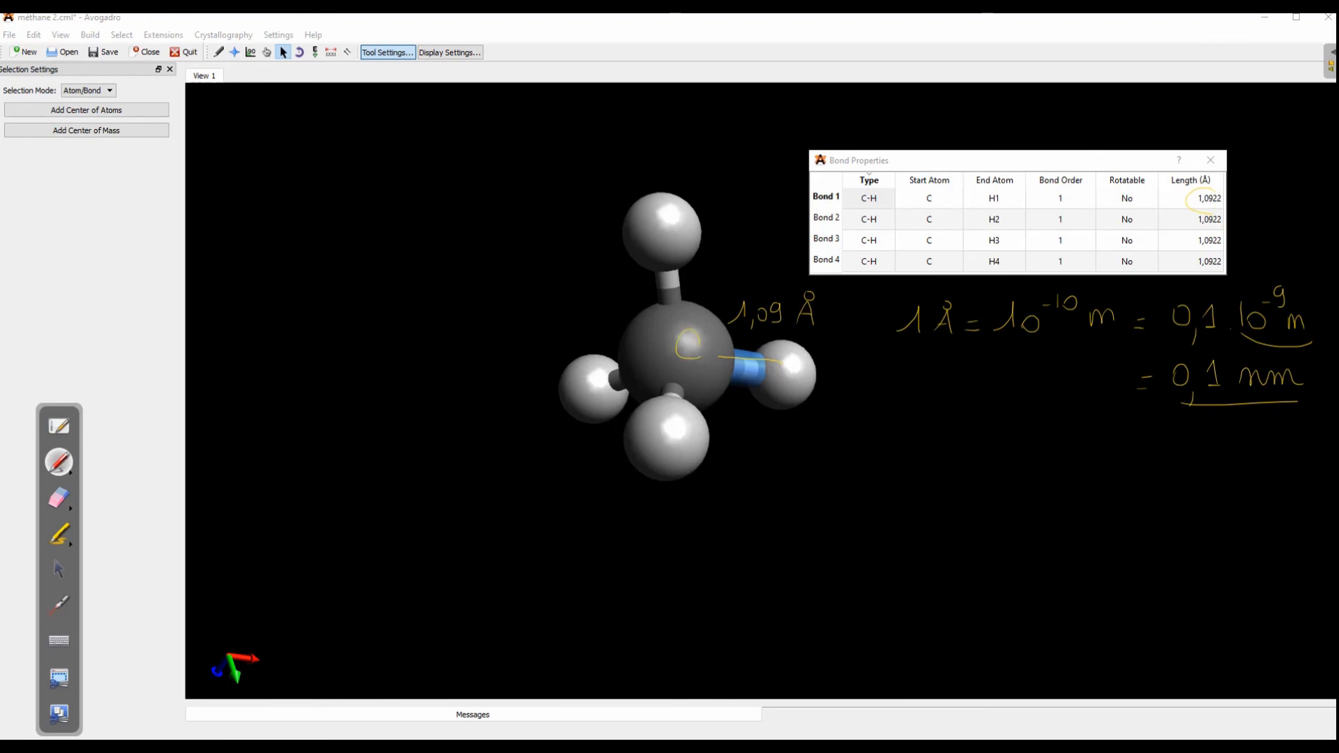
# - Note ≃ 0,1 nm beside the marked C–H bond and add pen marks on the other C–H bonds
pyautogui.moveTo(794, 438)
pyautogui.mouseDown()
pyautogui.moveTo(848, 447)
pyautogui.moveTo(845, 424)
pyautogui.mouseUp()
pyautogui.moveTo(867, 452); pyautogui.dragTo(949, 447)
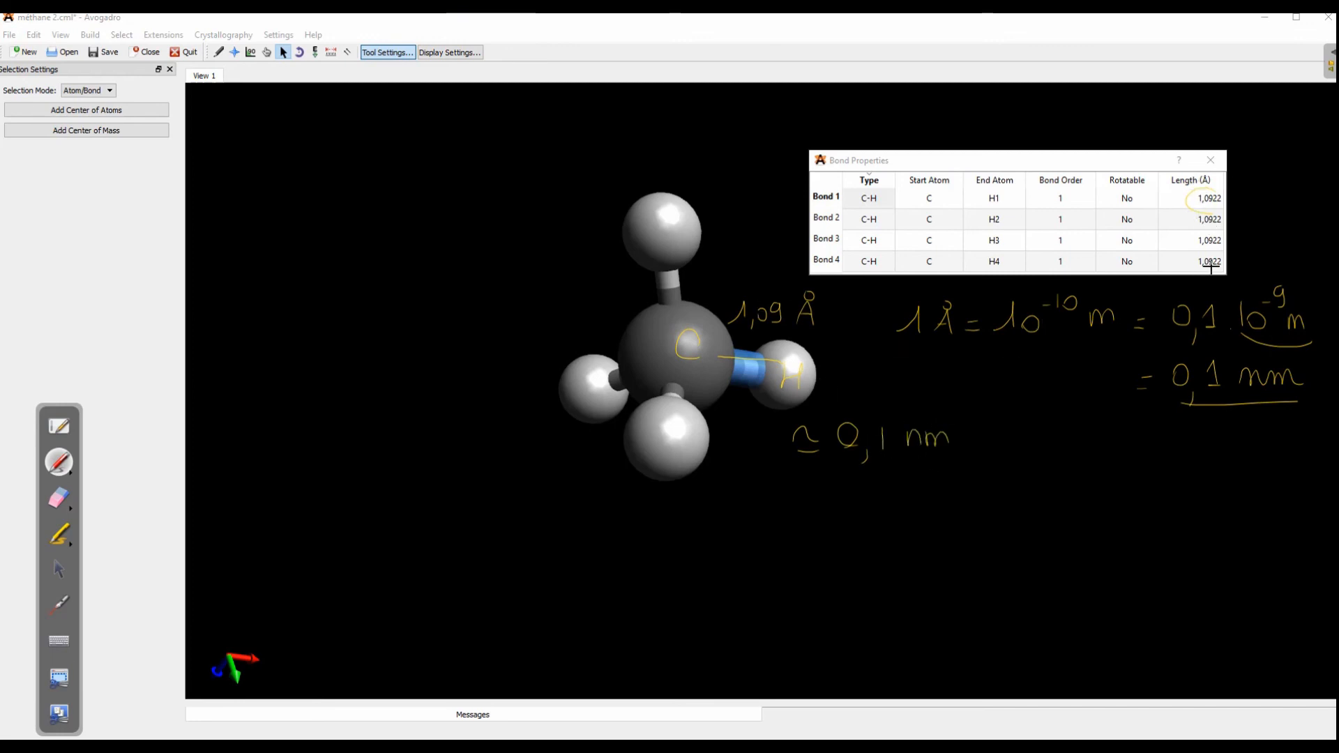
pyautogui.moveTo(678, 368)
pyautogui.mouseDown()
pyautogui.moveTo(666, 411)
pyautogui.moveTo(648, 364)
pyautogui.mouseUp()
pyautogui.moveTo(648, 204); pyautogui.dragTo(668, 221)
pyautogui.moveTo(666, 210); pyautogui.dragTo(668, 226)
pyautogui.moveTo(584, 371); pyautogui.dragTo(587, 404)
# - Erase the handwritten bond-length notes and close the Bond Properties table
pyautogui.click(59, 498)
pyautogui.moveTo(934, 460)
pyautogui.mouseDown()
pyautogui.moveTo(756, 300)
pyautogui.moveTo(610, 290)
pyautogui.moveTo(880, 366)
pyautogui.moveTo(1181, 335)
pyautogui.moveTo(1246, 307)
pyautogui.moveTo(1294, 233)
pyautogui.mouseUp()
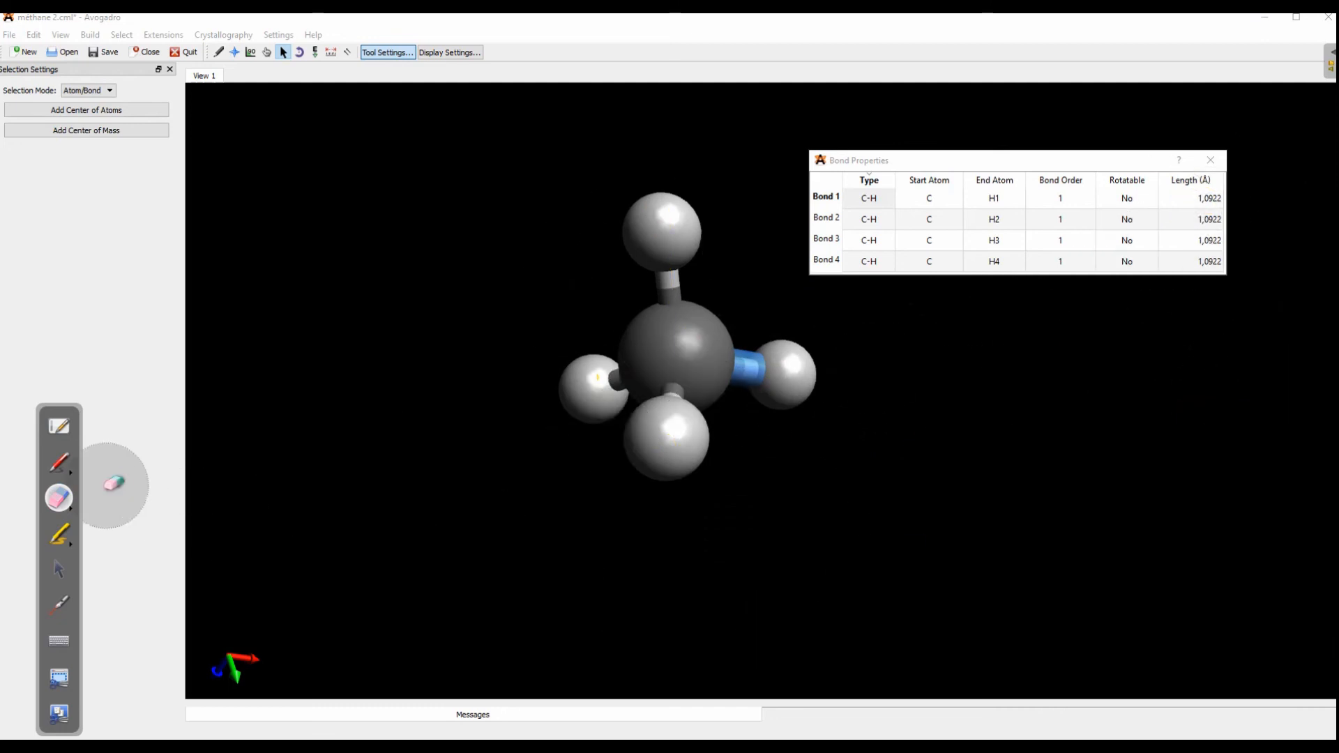
pyautogui.click(58, 571)
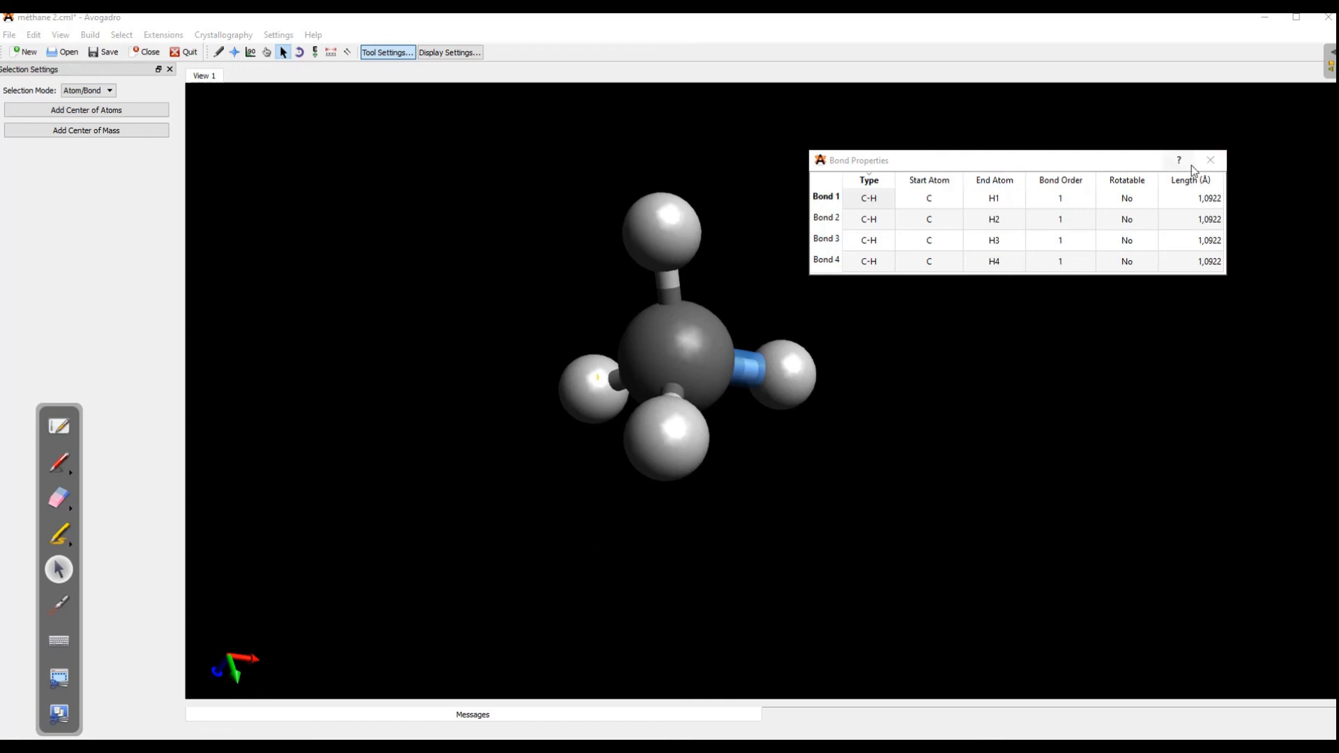
pyautogui.click(1212, 160)
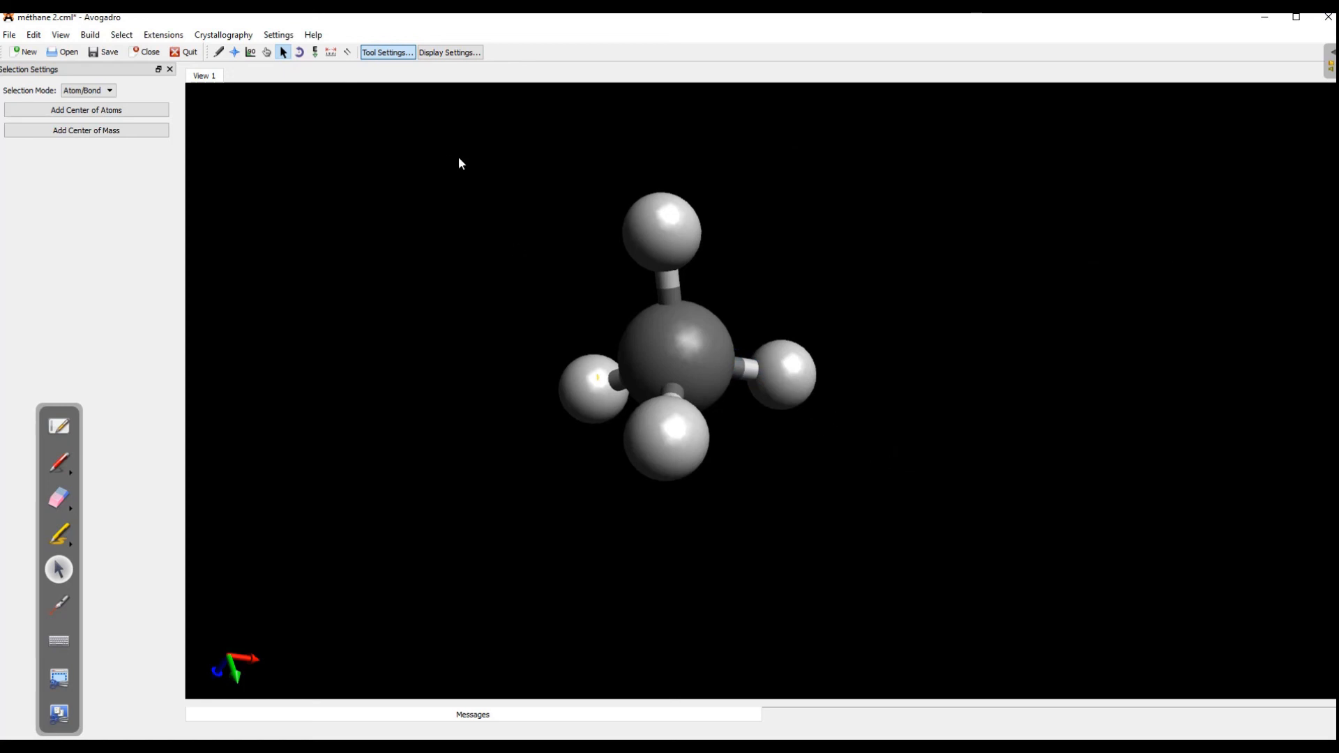
# - Extend methane into a three-carbon chain by single-bonding a new carbon on each side, and optimize its geometry
pyautogui.click(220, 52)
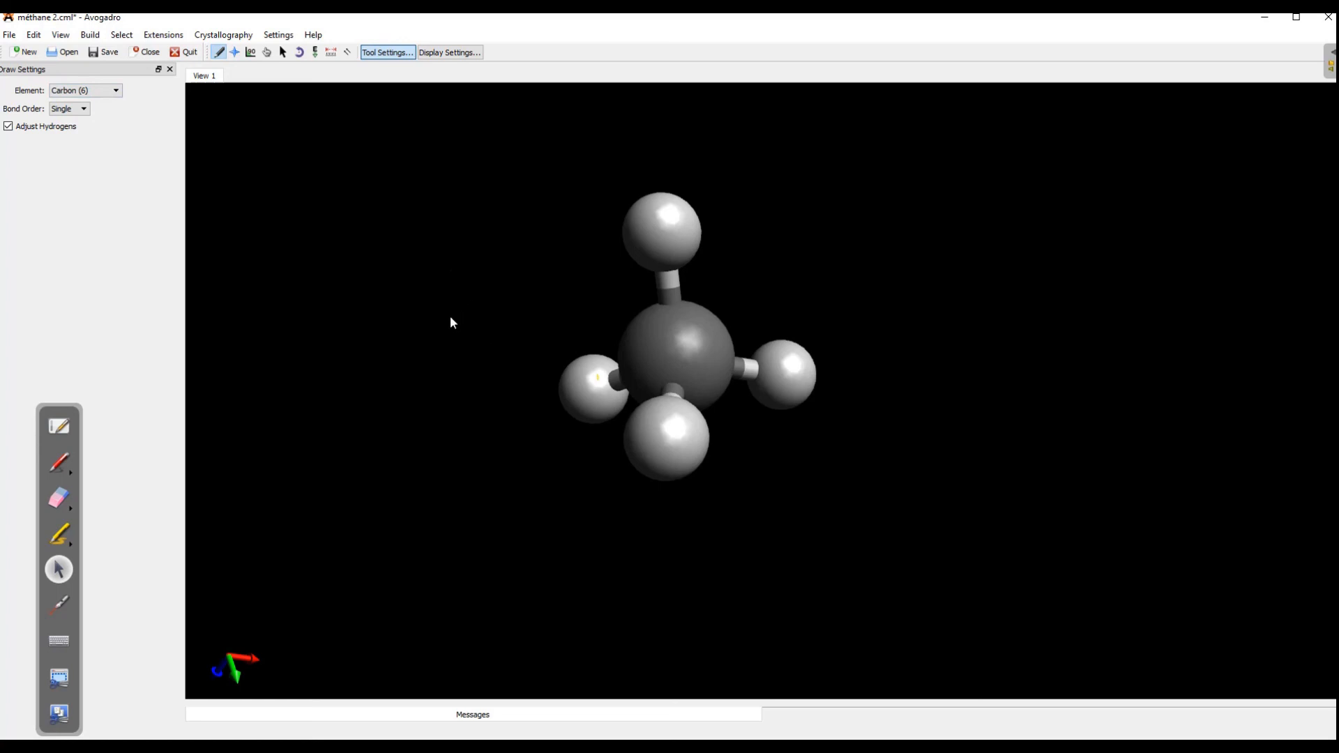
pyautogui.click(175, 36)
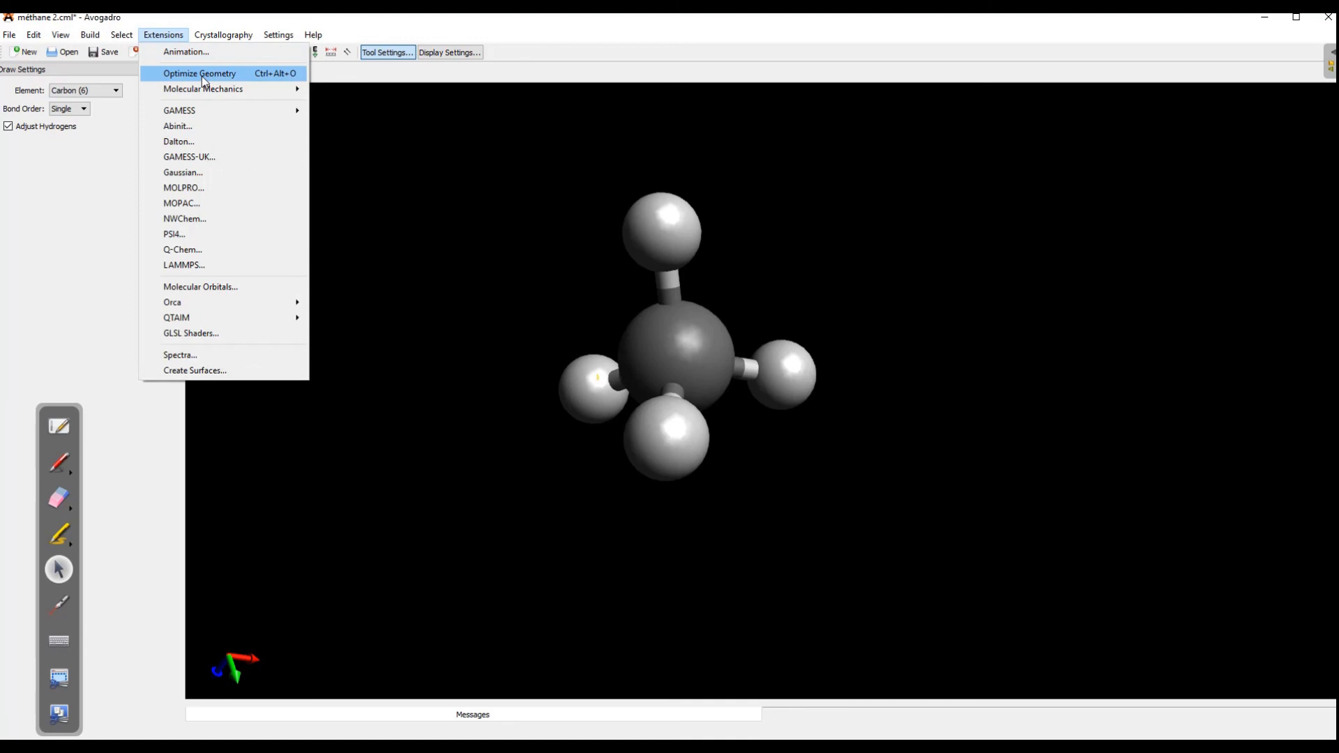
pyautogui.click(470, 322)
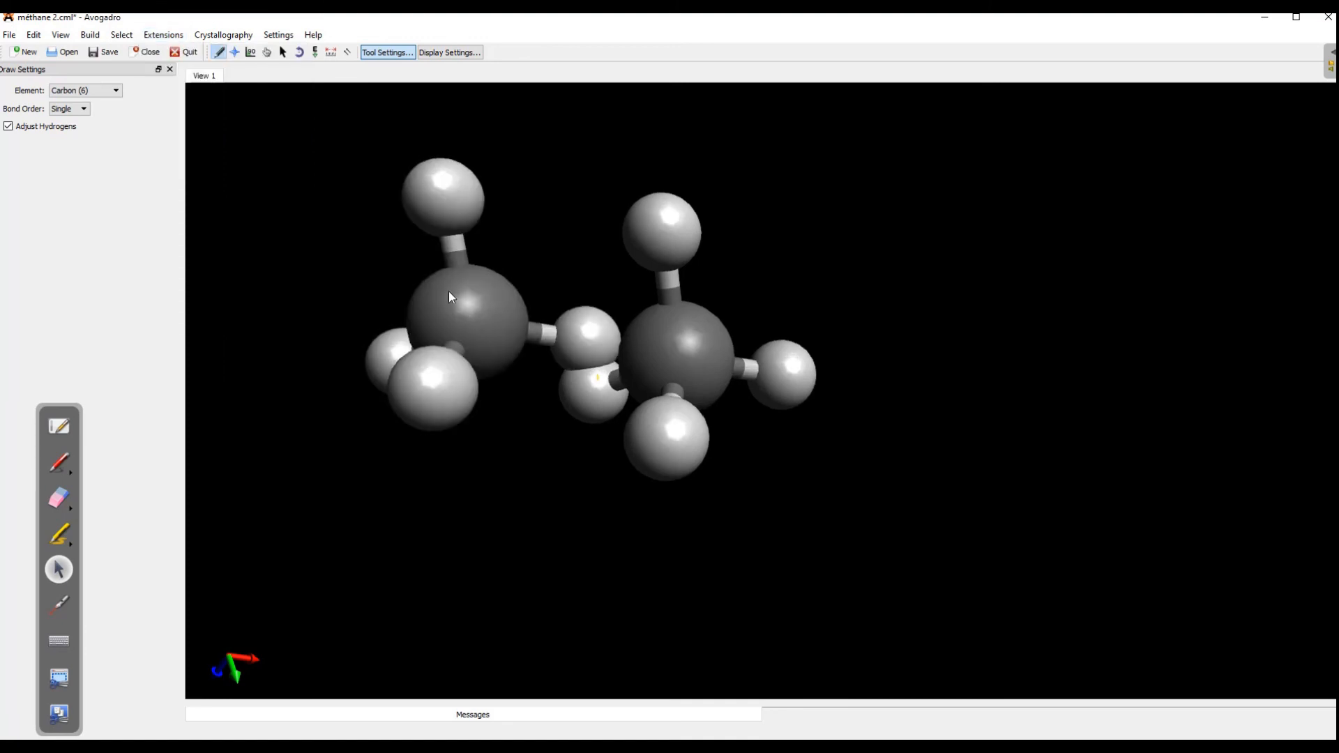
pyautogui.click(925, 281)
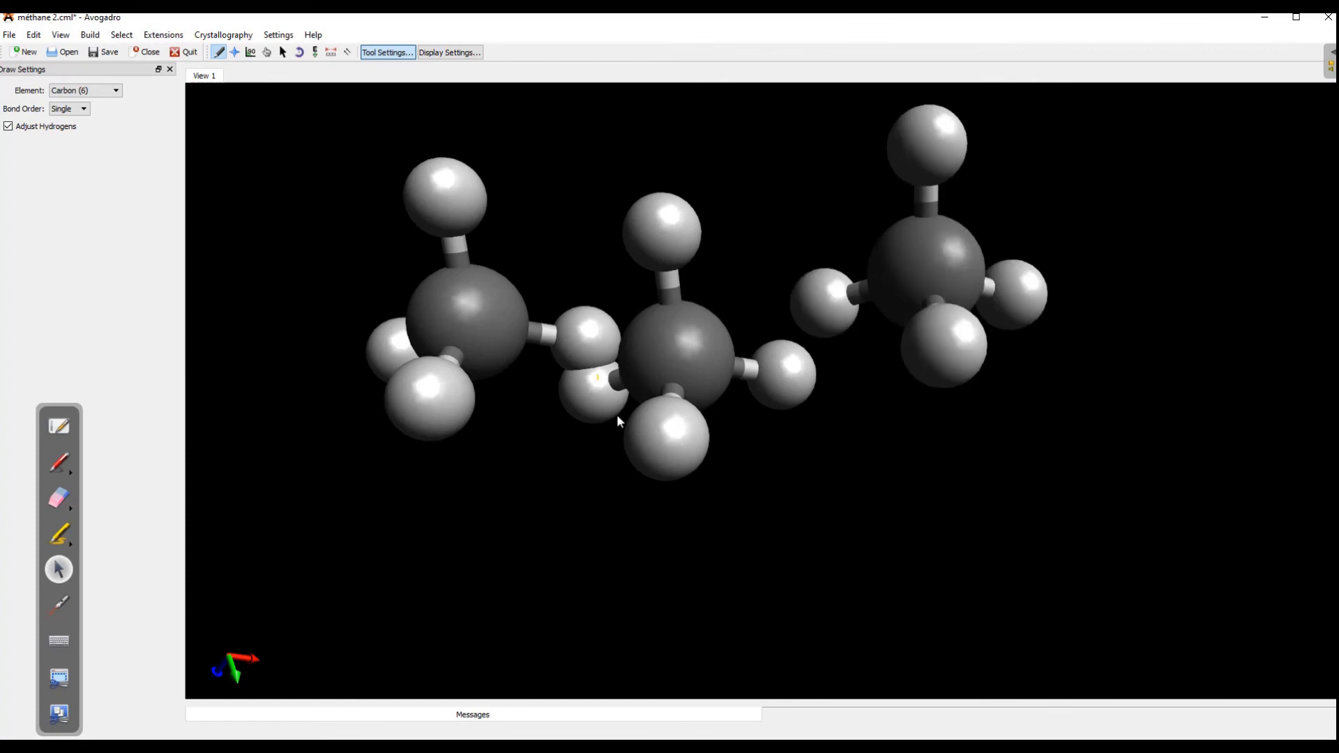
pyautogui.moveTo(469, 320)
pyautogui.mouseDown()
pyautogui.moveTo(694, 370)
pyautogui.moveTo(686, 359)
pyautogui.moveTo(898, 300)
pyautogui.mouseUp()
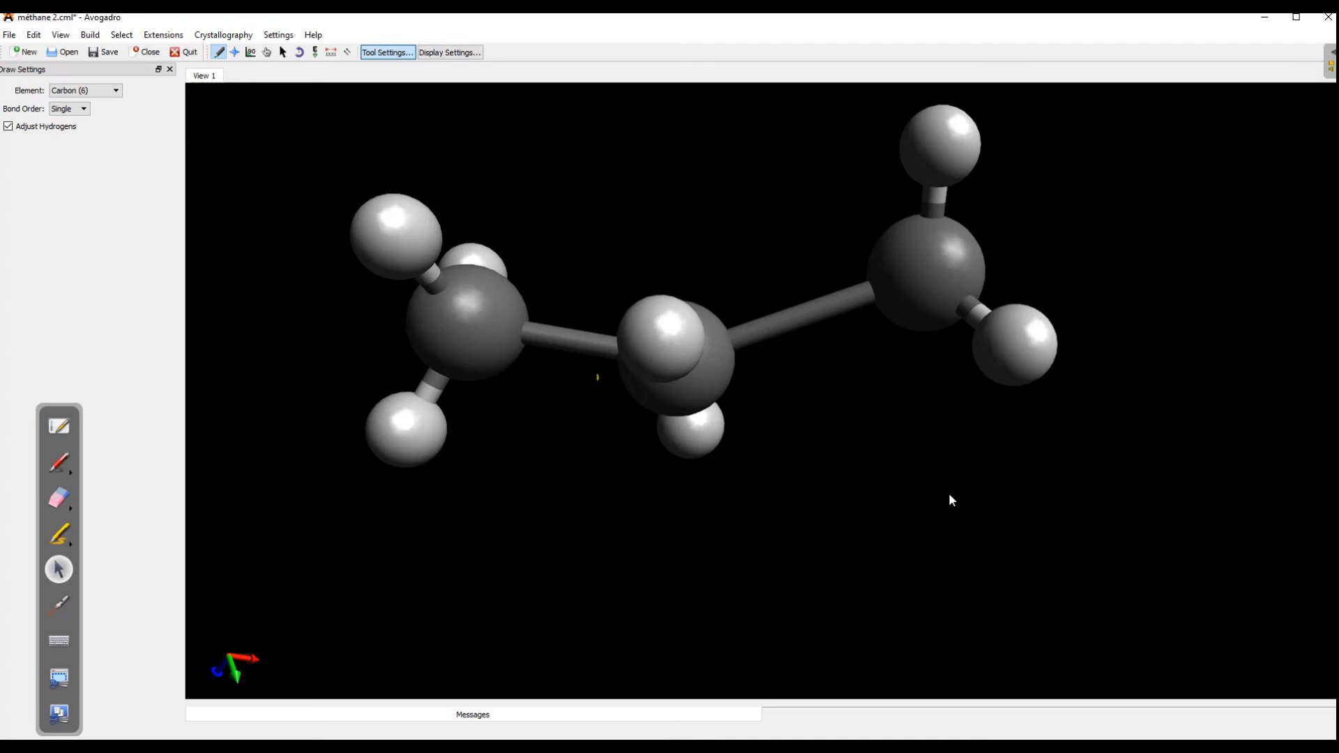
pyautogui.click(163, 34)
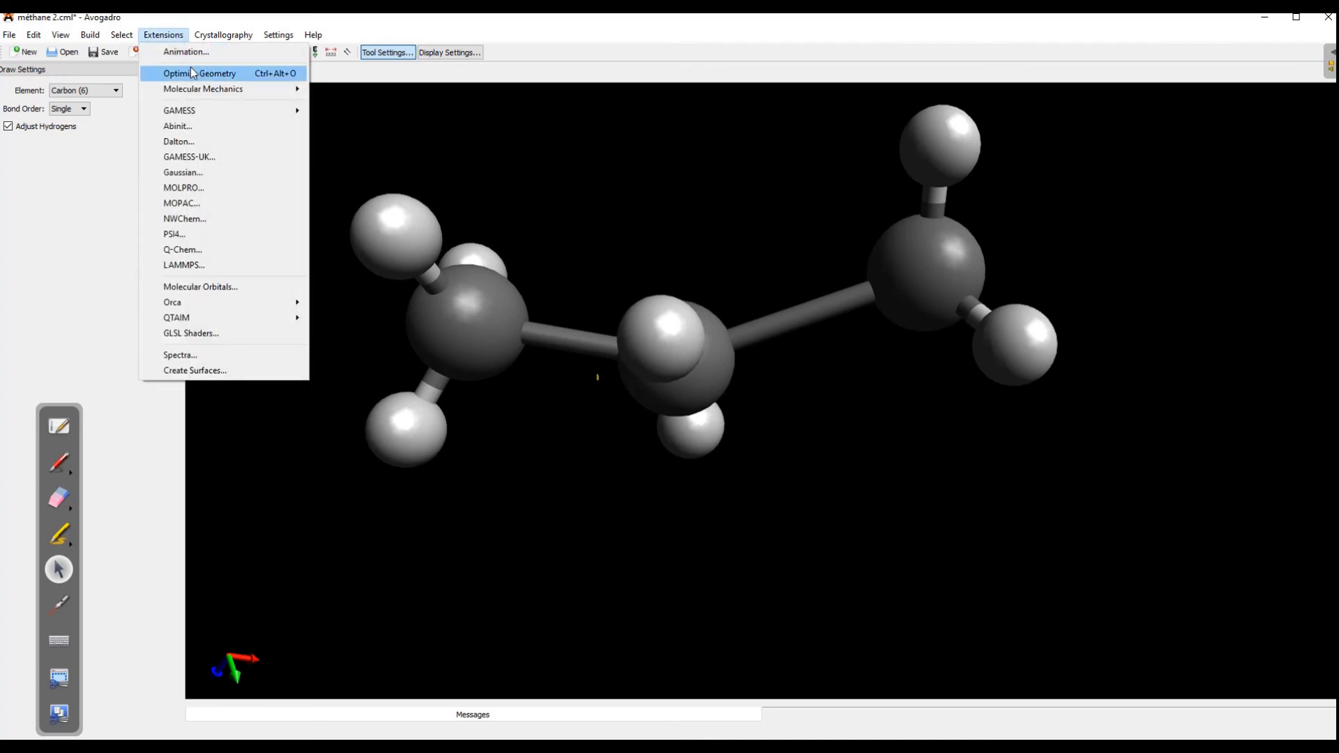
pyautogui.click(193, 73)
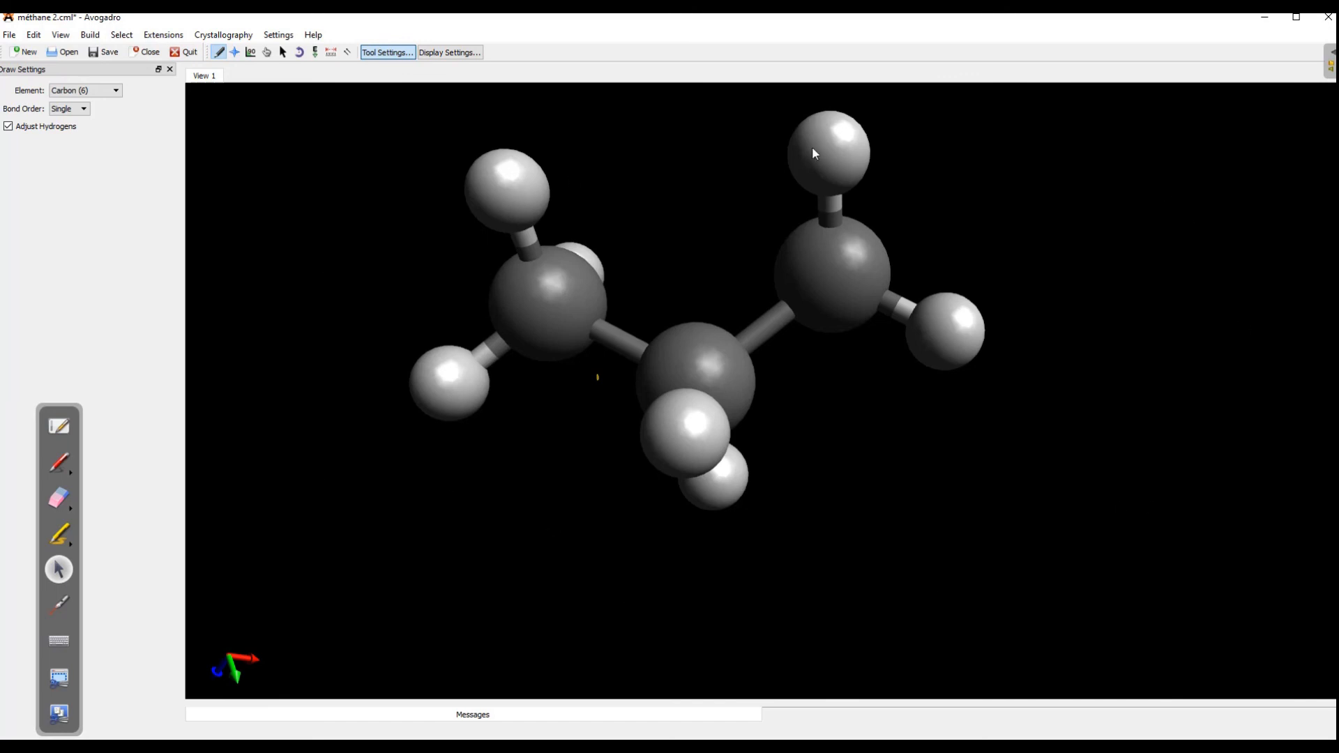
# - Set the view's background color to dark blue
pyautogui.click(62, 37)
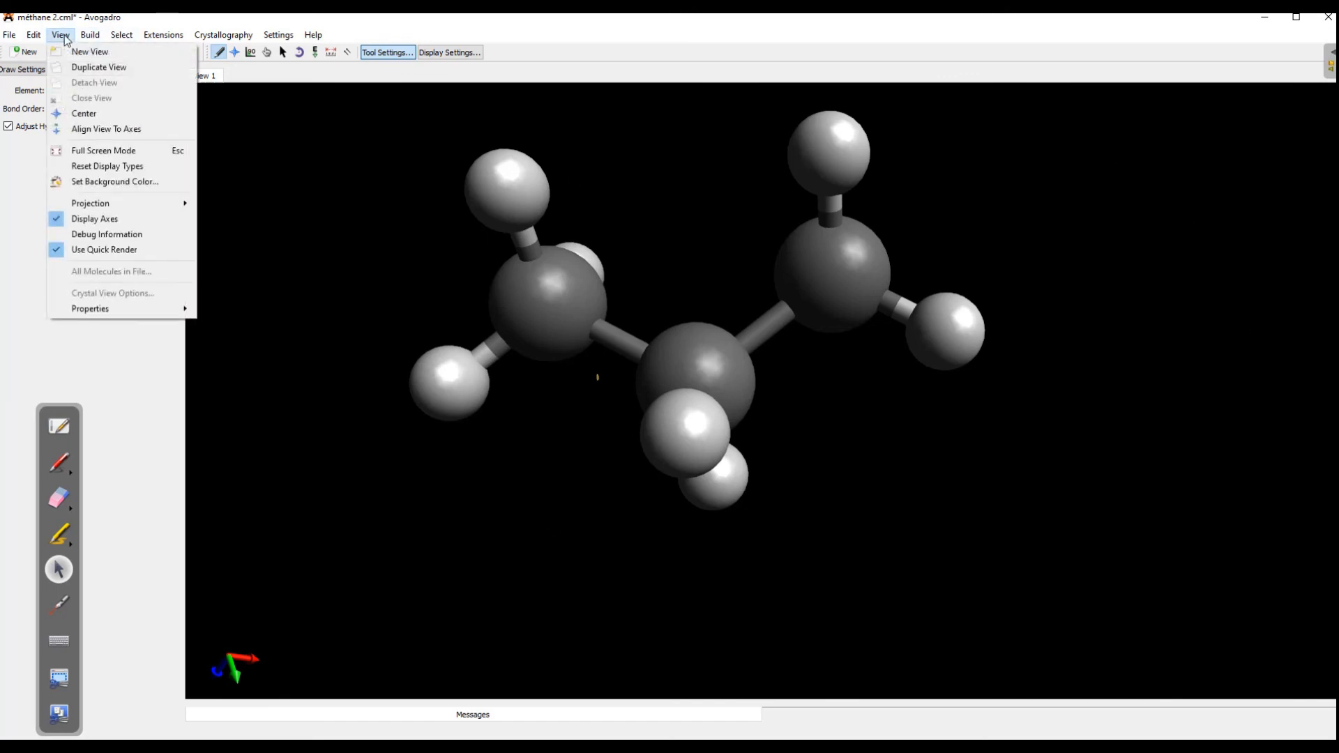
pyautogui.click(117, 184)
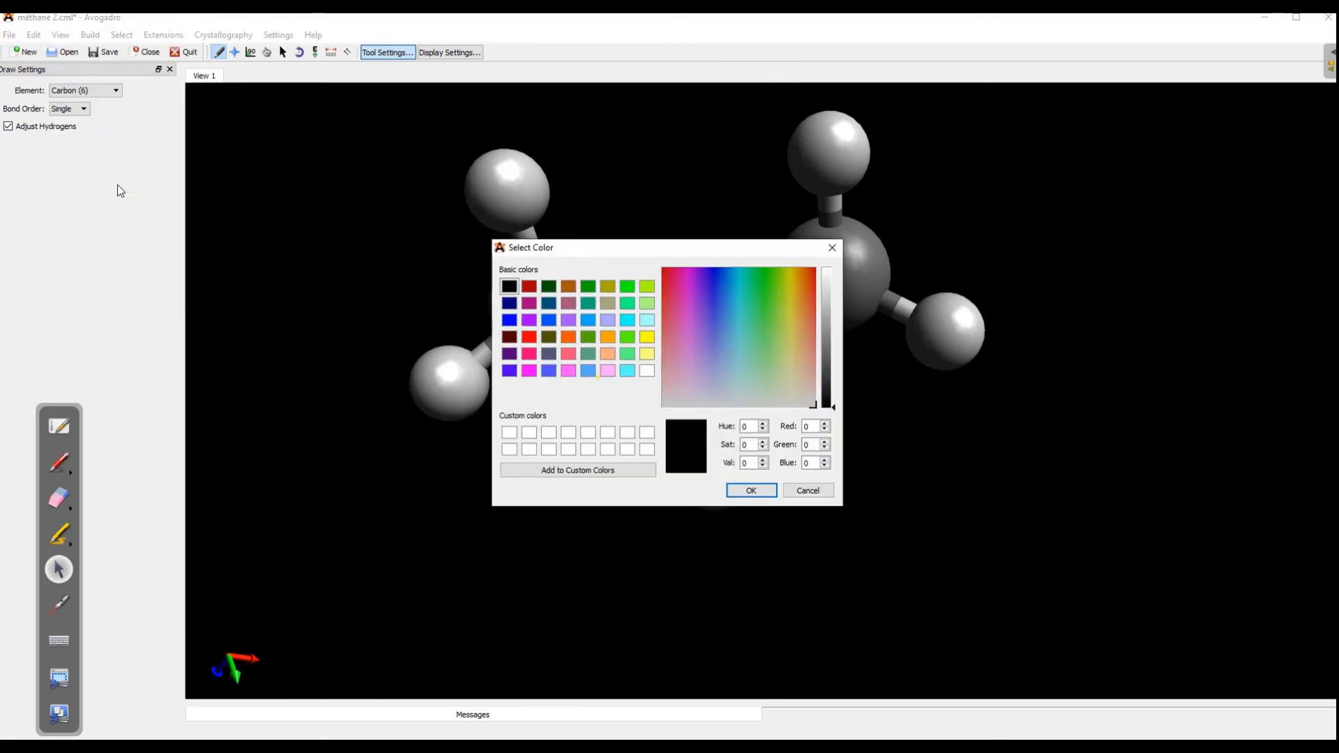
pyautogui.click(509, 303)
pyautogui.click(751, 491)
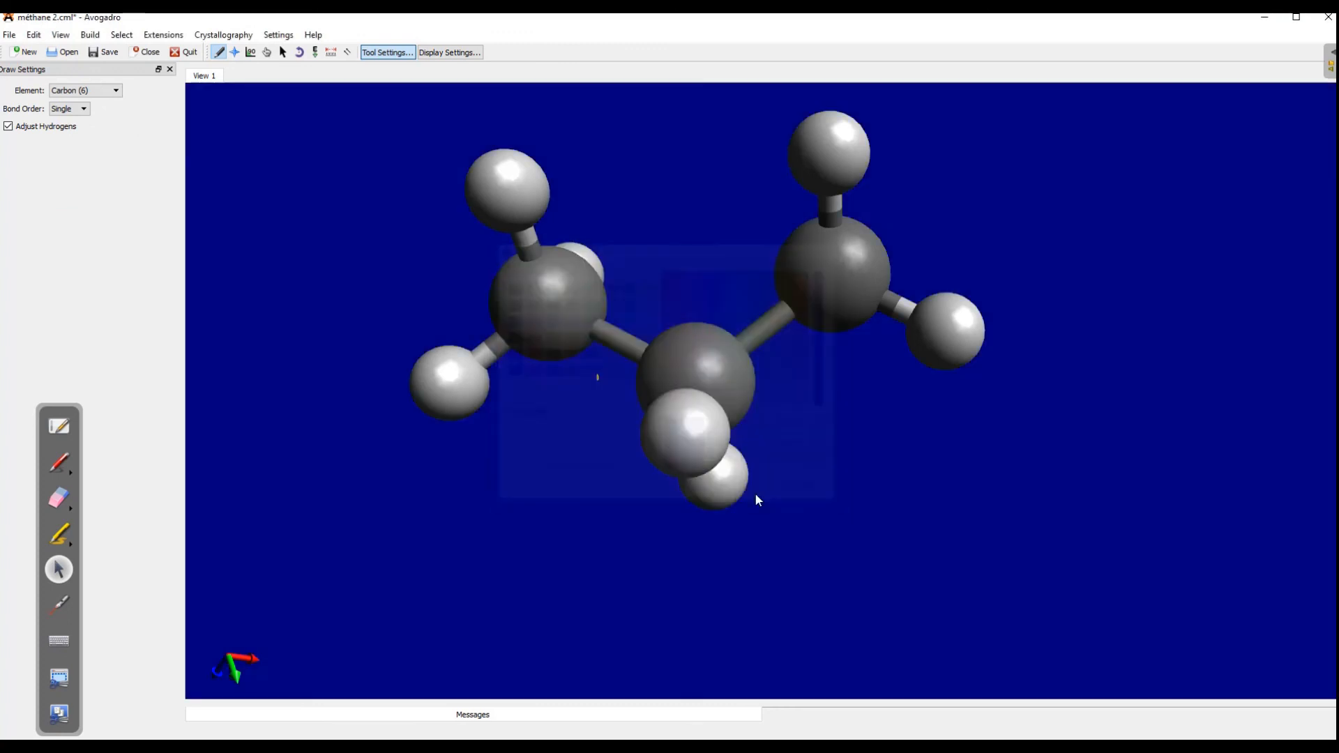
# - Set the view's background color to white
pyautogui.click(67, 35)
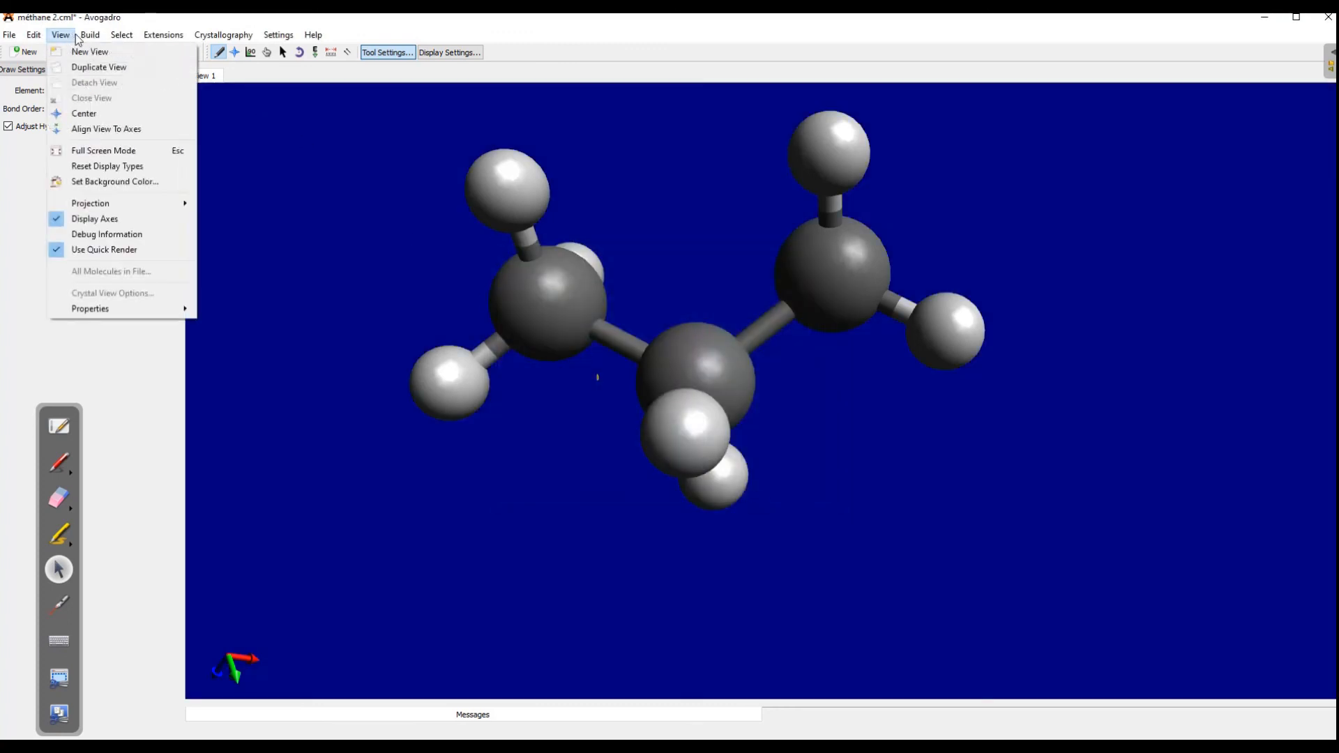
pyautogui.click(106, 182)
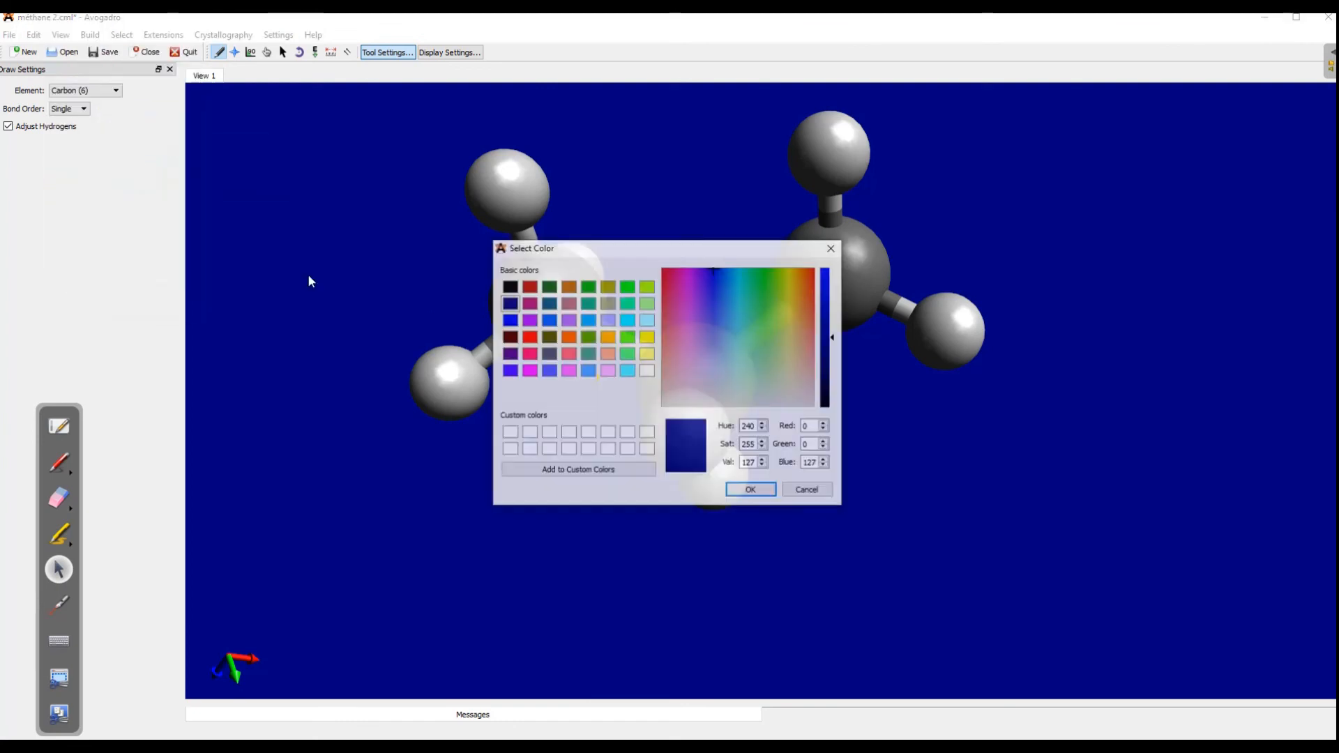
pyautogui.click(647, 370)
pyautogui.click(758, 494)
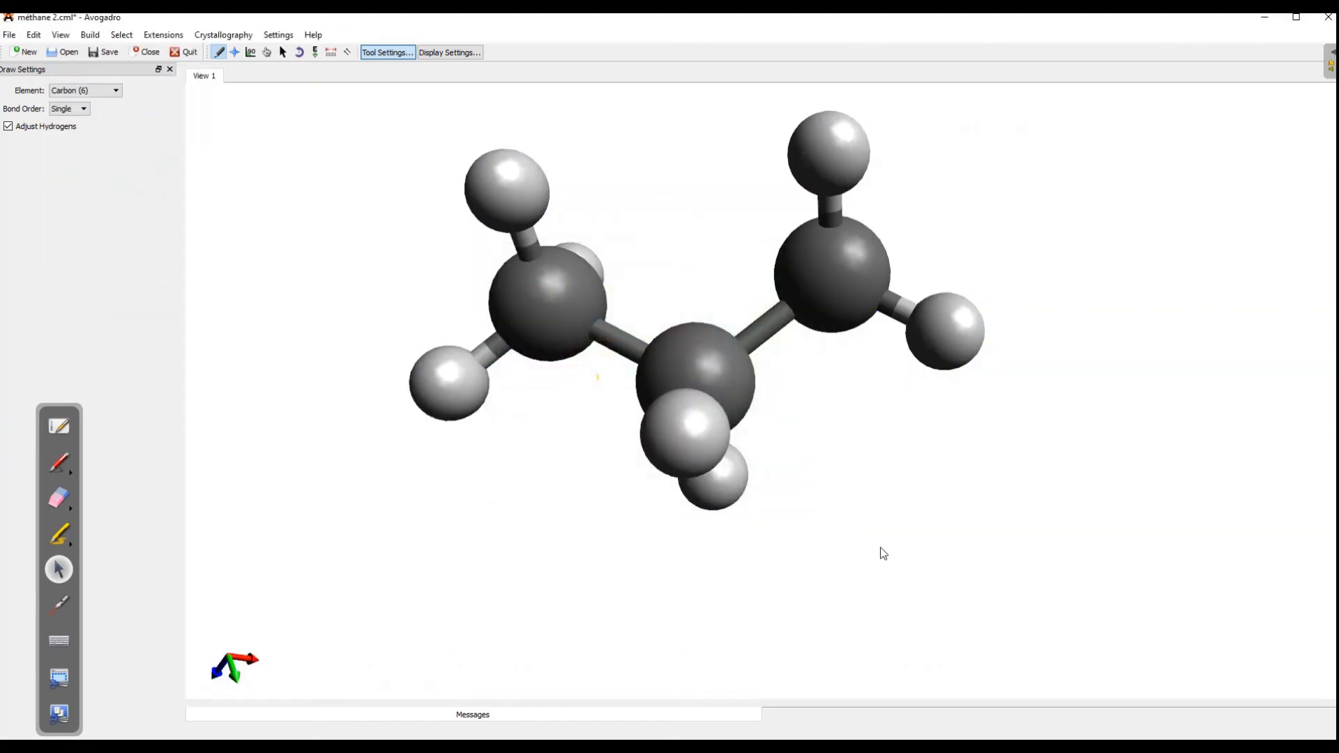